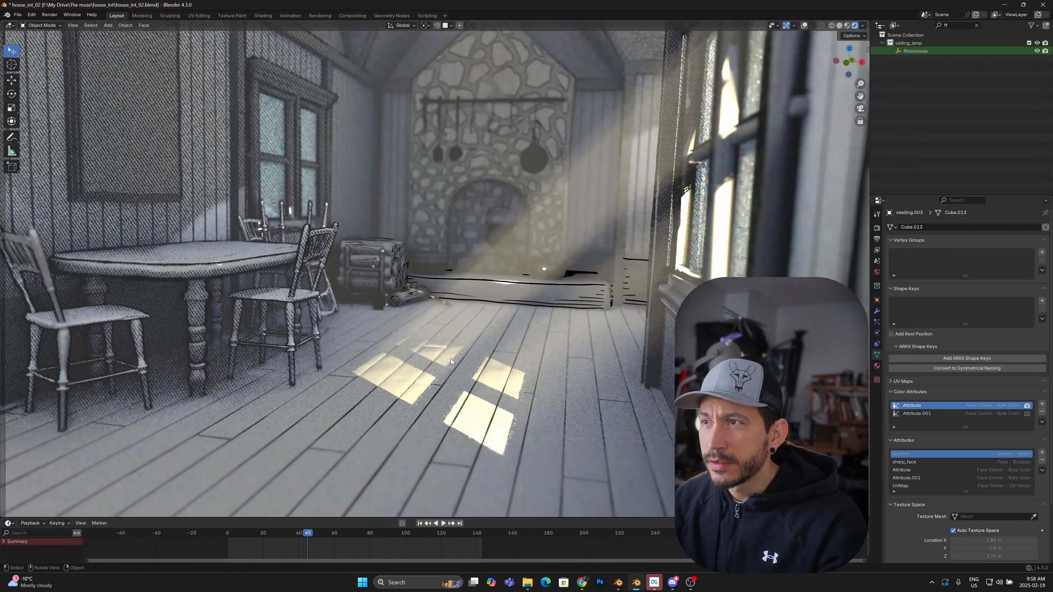
# Move the ceiling lamp's control in the rendered house interior scene.
pyautogui.moveTo(450, 359); pyautogui.dragTo(539, 185, button='middle')
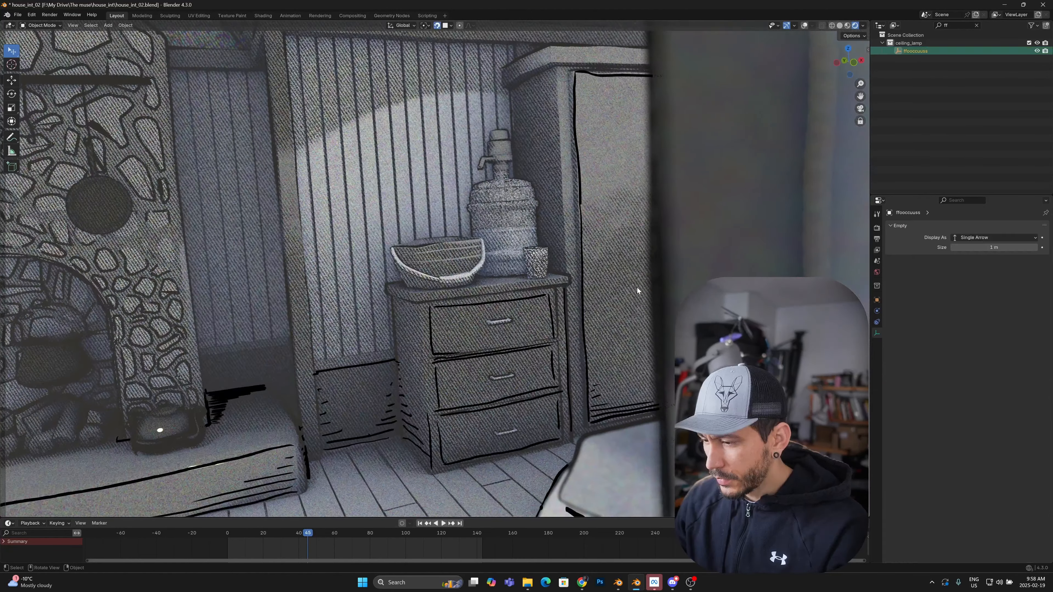
pyautogui.scroll(4, 641, 289)
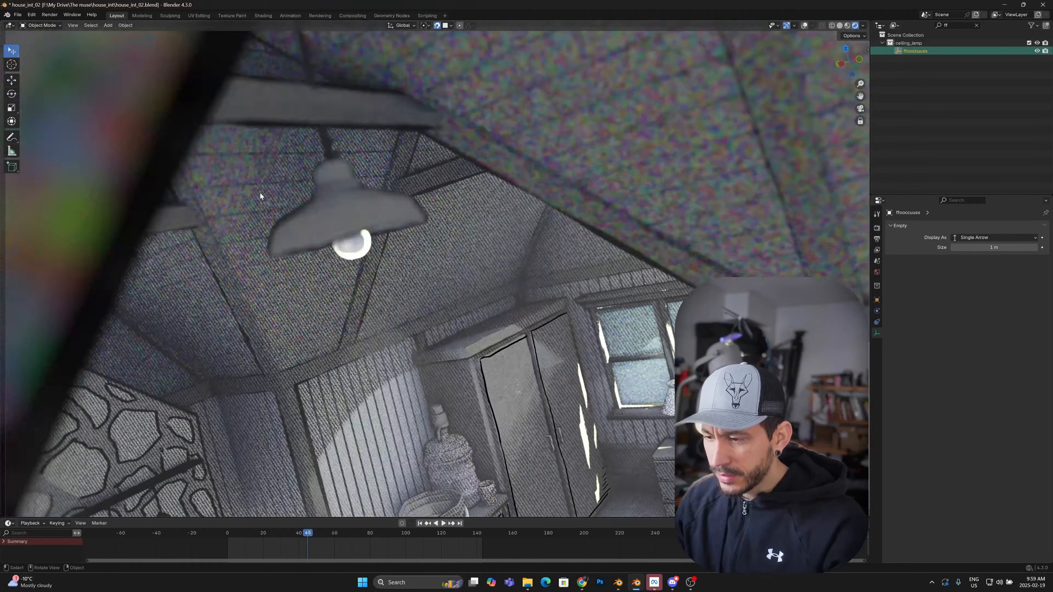
pyautogui.press('g')
pyautogui.click(342, 252)
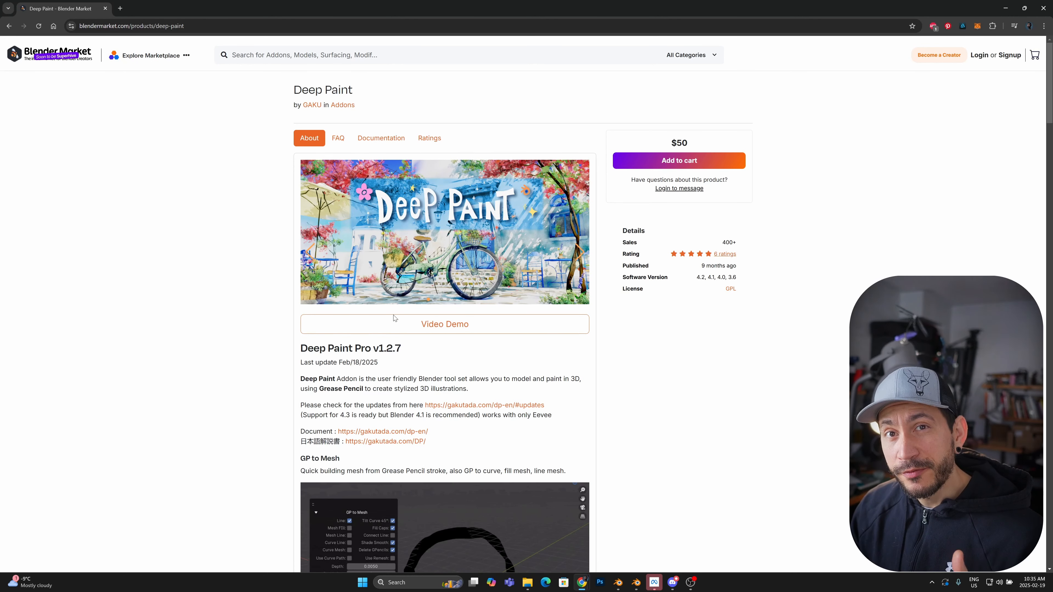
# Switch to the browser and look through the Deep Paint product page on Blender Market.
pyautogui.scroll(-1, 365, 352)
pyautogui.scroll(-5, 365, 352)
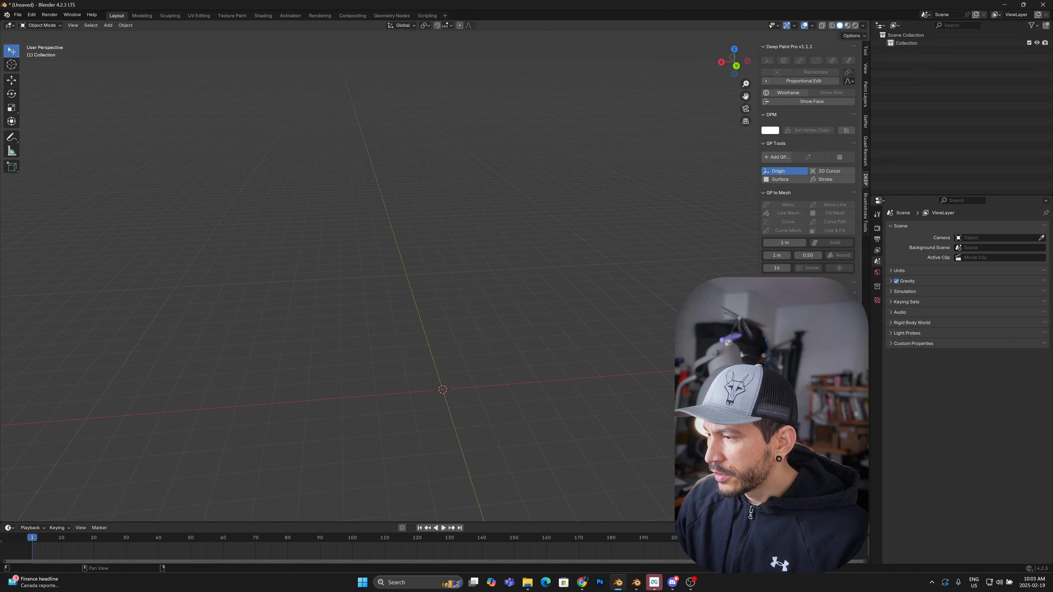
# Return to the empty Blender scene and add a blank Grease Pencil object through Deep Paint's GP to Mesh tools.
pyautogui.moveTo(499, 394); pyautogui.dragTo(508, 395, button='middle')
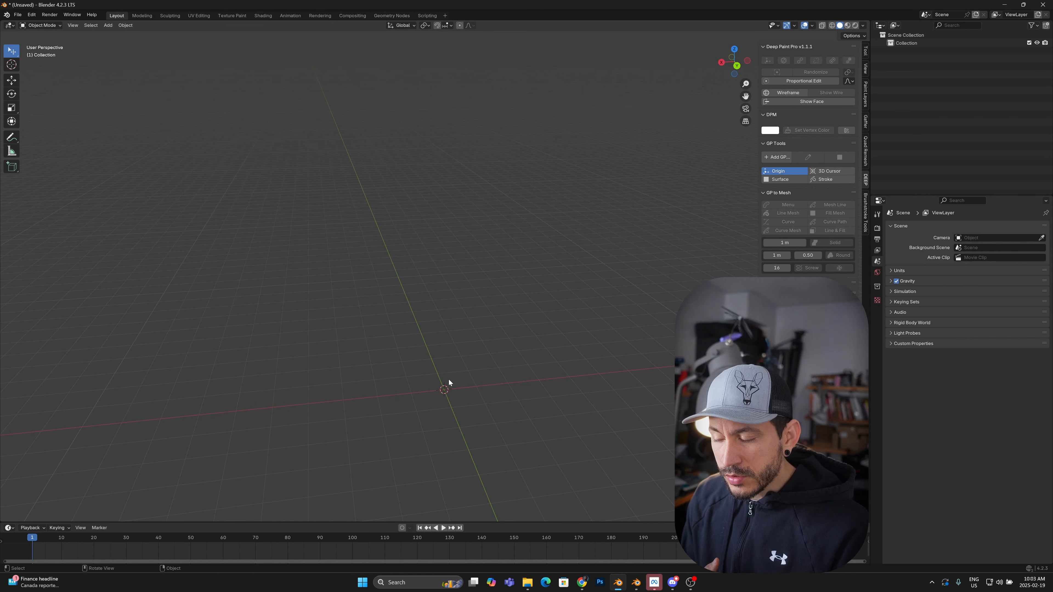
pyautogui.hotkey('shift', 'q')
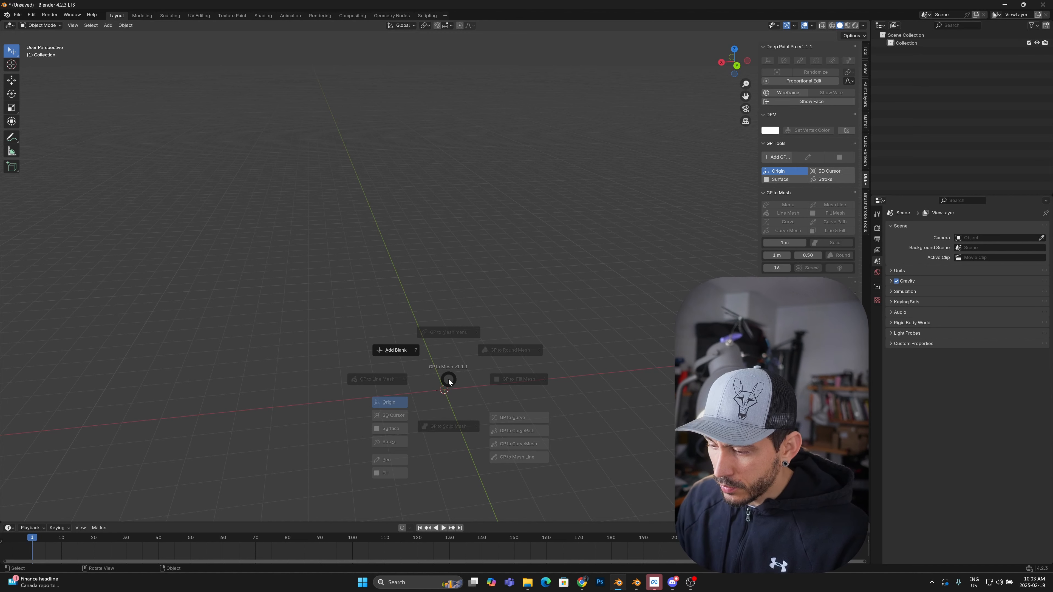
pyautogui.click(448, 379)
pyautogui.moveTo(469, 350); pyautogui.dragTo(464, 345, button='middle')
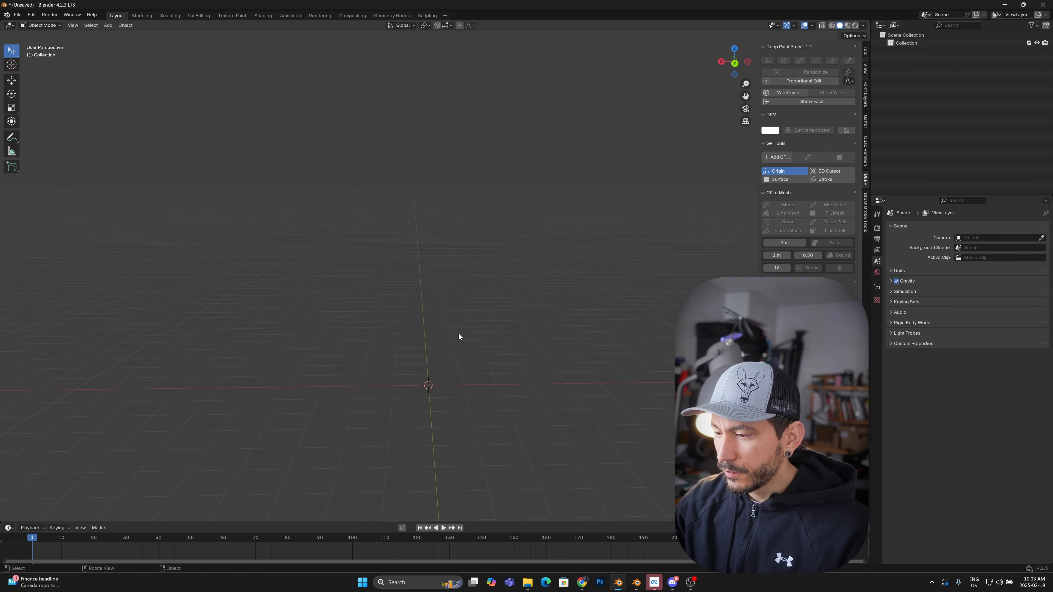
pyautogui.hotkey('shift', 'g')
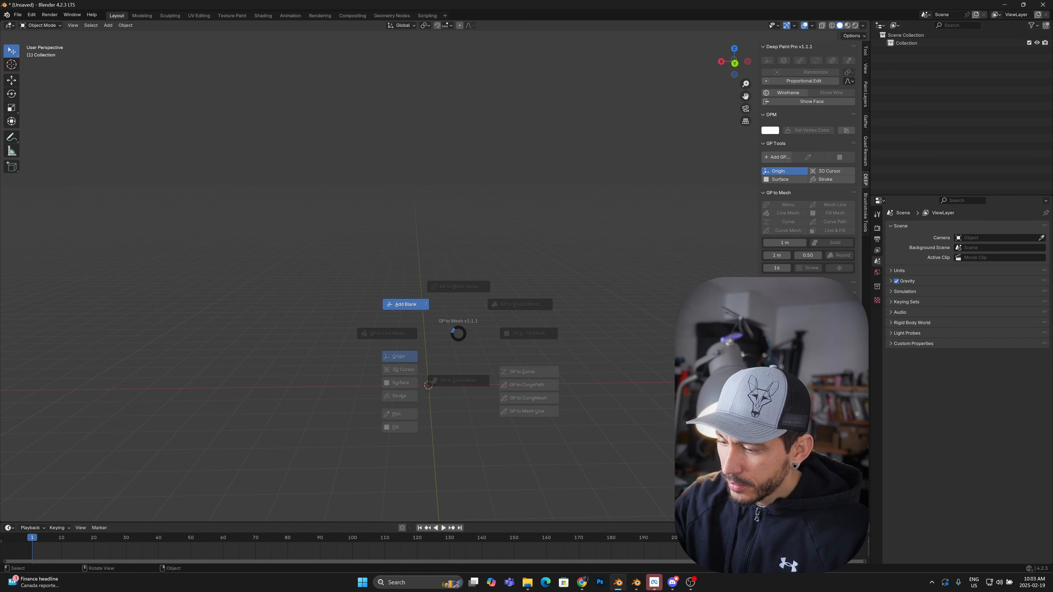
pyautogui.click(431, 324)
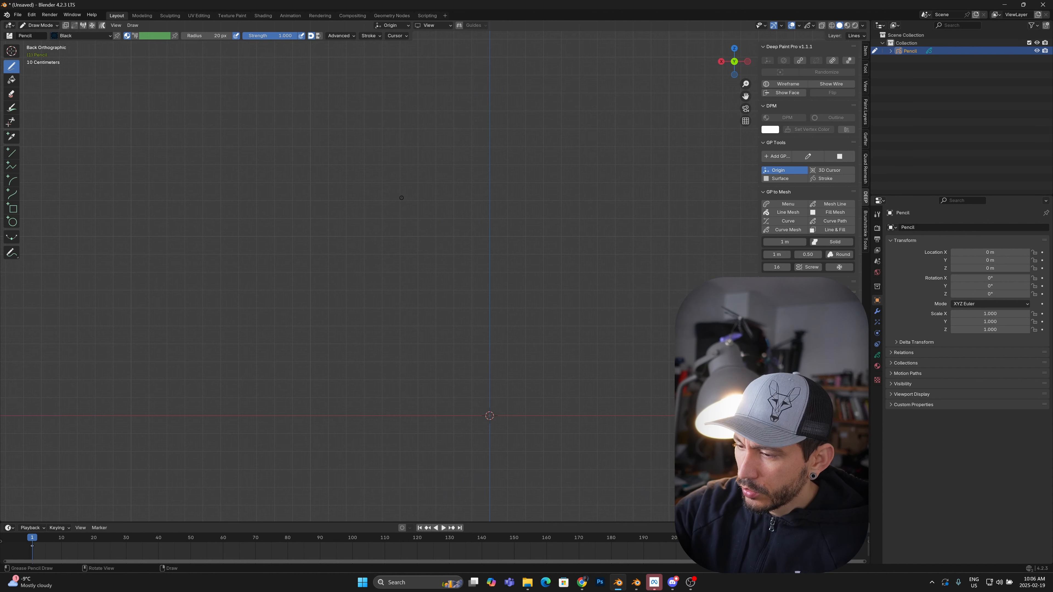
# Draw a curved vase half-profile in back view, ending at the origin, and convert it with GP to Screw.
pyautogui.moveTo(426, 227)
pyautogui.mouseDown()
pyautogui.moveTo(400, 322)
pyautogui.moveTo(455, 409)
pyautogui.moveTo(488, 412)
pyautogui.mouseUp()
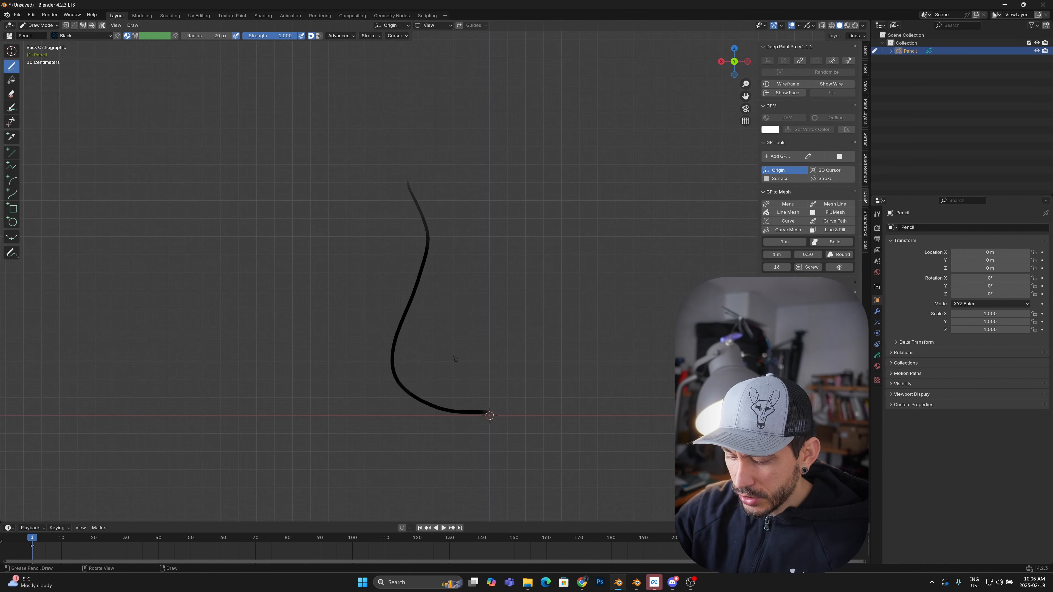
pyautogui.hotkey('shift', 'q')
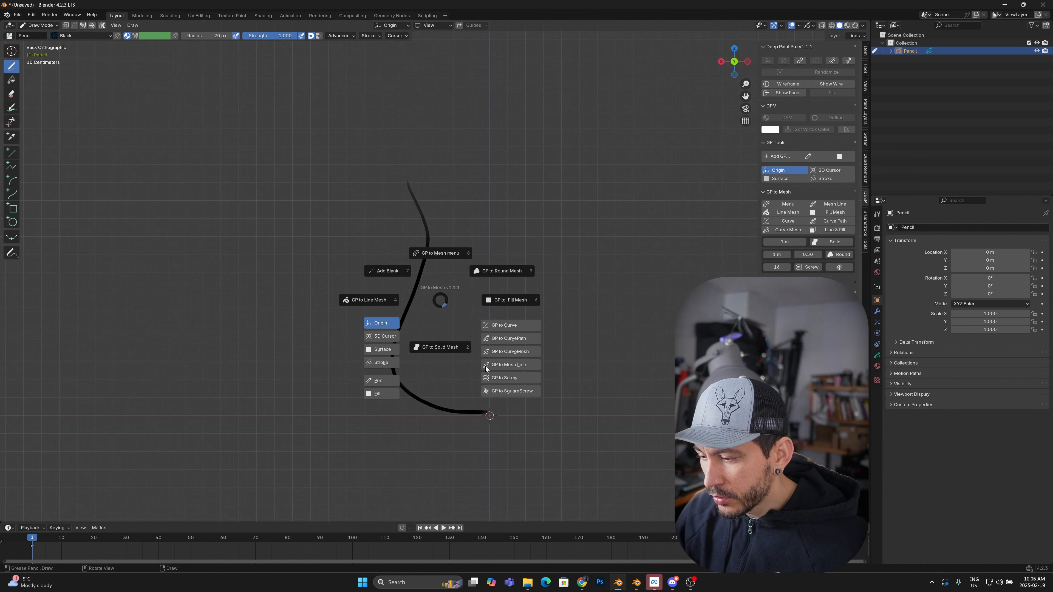
pyautogui.click(508, 378)
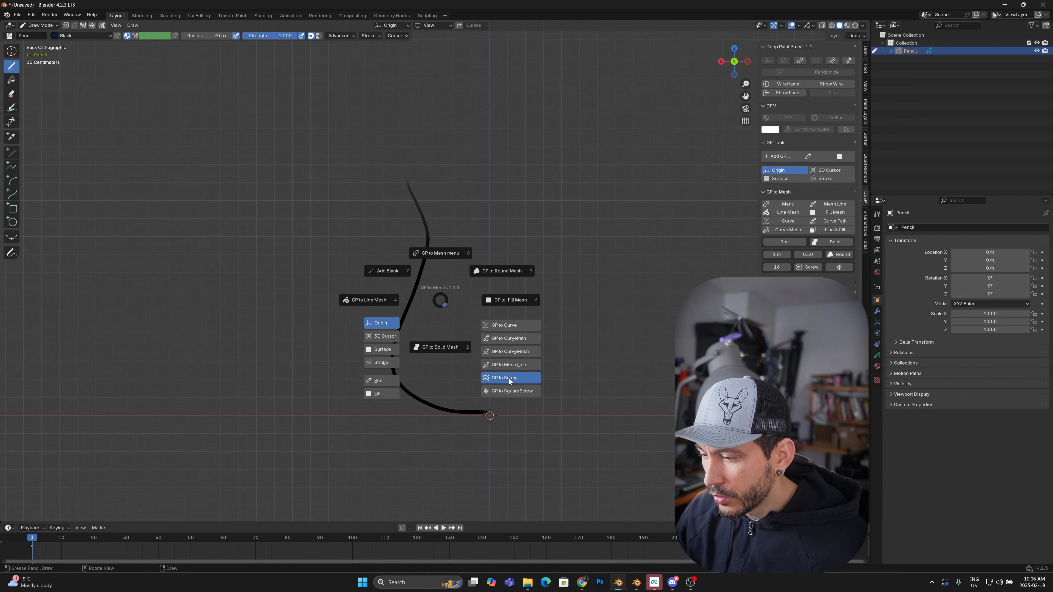
pyautogui.moveTo(438, 377); pyautogui.dragTo(513, 253, button='middle')
# Examine the vase's mesh topology in Edit Mode and return to Object Mode.
pyautogui.press('Tab')
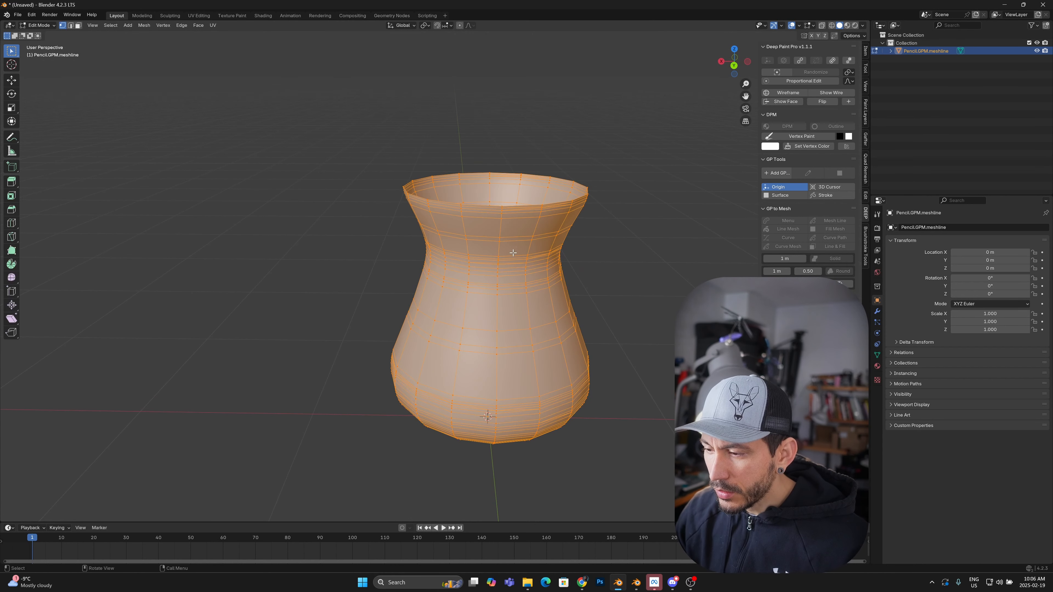
pyautogui.moveTo(566, 321); pyautogui.dragTo(512, 364, button='middle')
pyautogui.moveTo(473, 308); pyautogui.dragTo(486, 276, button='middle')
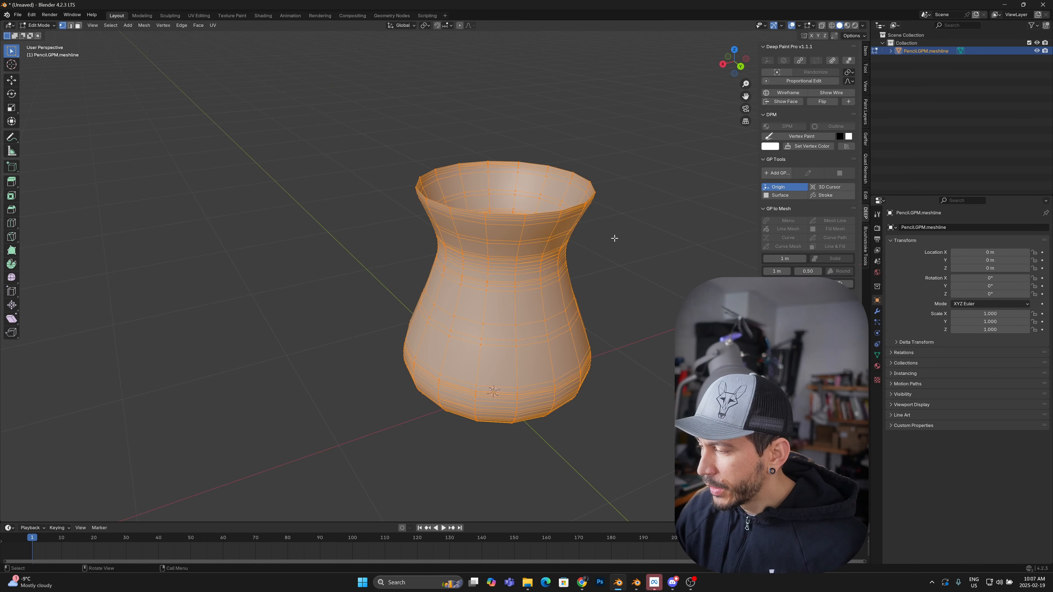
pyautogui.press('Tab')
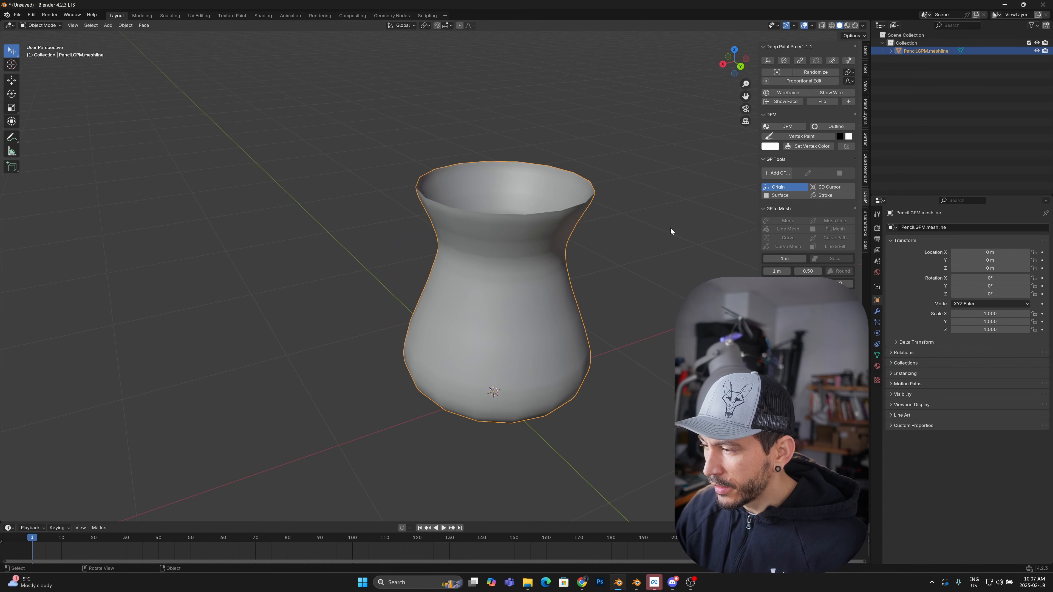
# Show the wireframe on the vase and try a simple subdivision at level 1.
pyautogui.moveTo(591, 233); pyautogui.dragTo(562, 245, button='middle')
pyautogui.scroll(2, 656, 260)
pyautogui.moveTo(627, 266); pyautogui.dragTo(615, 285, button='middle')
pyautogui.hotkey('ctrl', 'shift', 'w')
pyautogui.moveTo(607, 334)
pyautogui.mouseDown(button='middle')
pyautogui.moveTo(611, 306)
pyautogui.moveTo(588, 259)
pyautogui.moveTo(608, 352)
pyautogui.moveTo(618, 347)
pyautogui.mouseUp(button='middle')
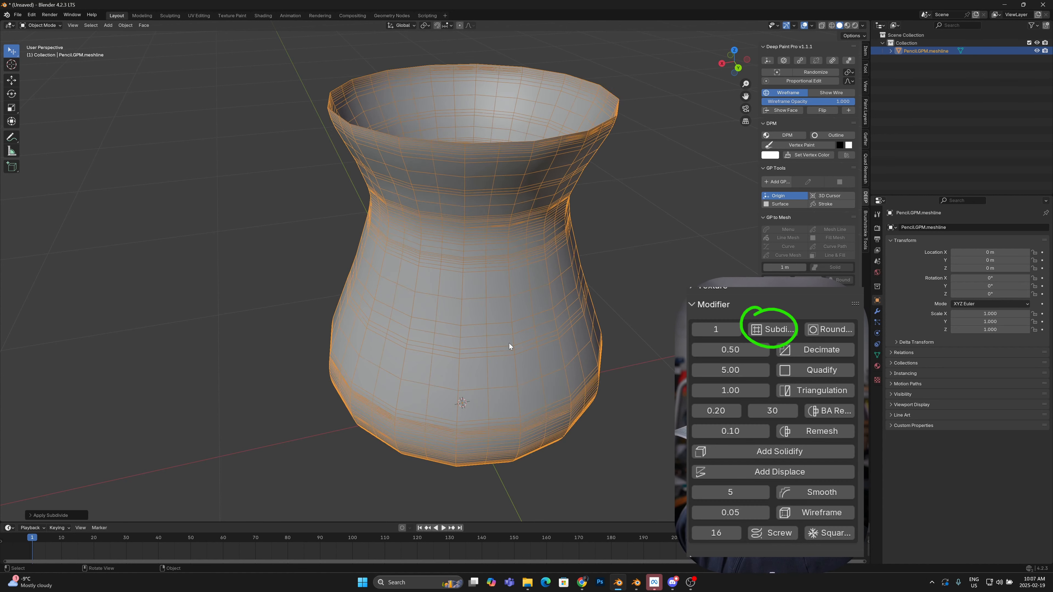
# Undo the simple subdivision, apply a rounded subdivision at level 1 instead, and check the vase's modifier stack.
pyautogui.hotkey('ctrl', 'z')
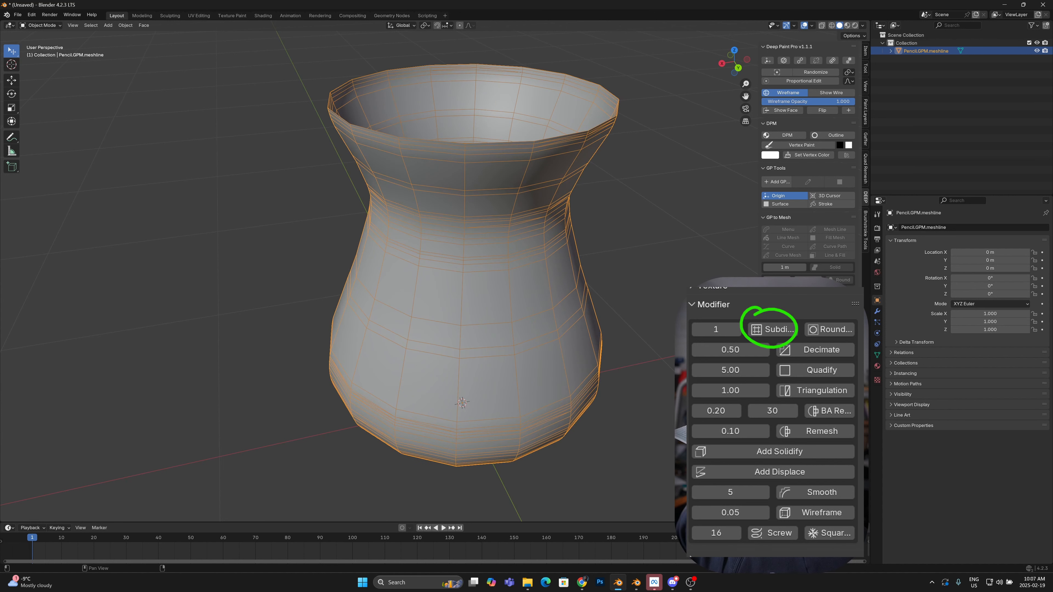
pyautogui.click(831, 325)
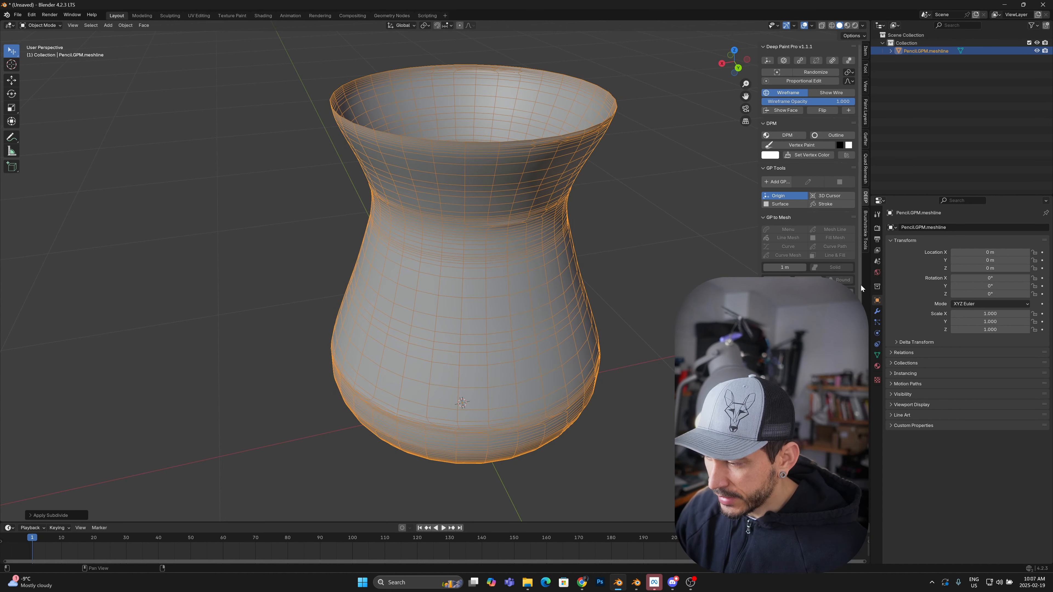
pyautogui.click(877, 311)
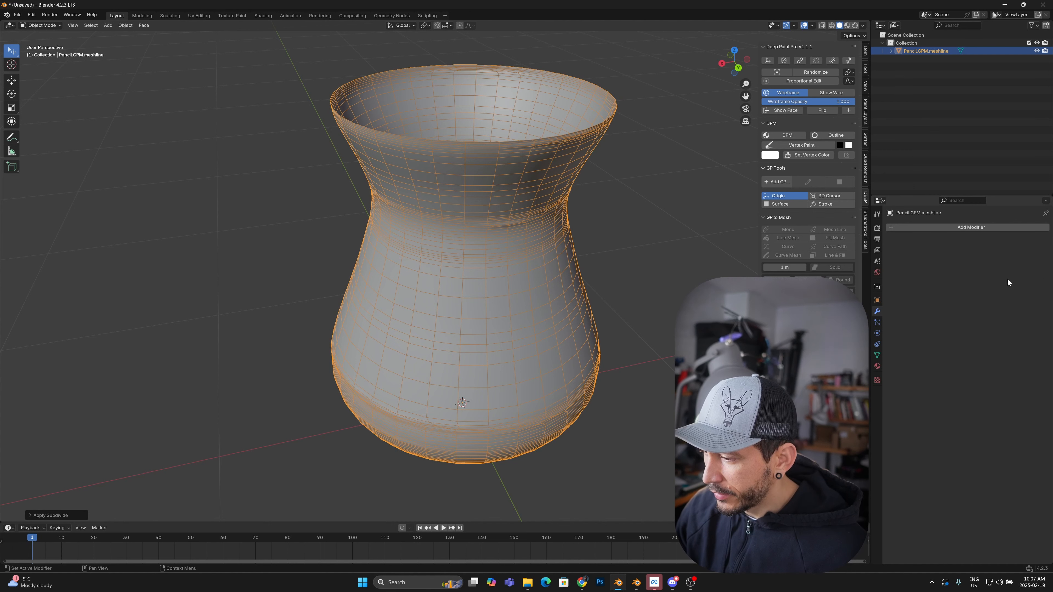
# Deform the vase's rim and body slightly in Sculpt Mode with the Grab brush and return to Object Mode.
pyautogui.moveTo(629, 317); pyautogui.dragTo(564, 308, button='middle')
pyautogui.moveTo(496, 294); pyautogui.dragTo(500, 319, button='middle')
pyautogui.hotkey('ctrl', 'Tab')
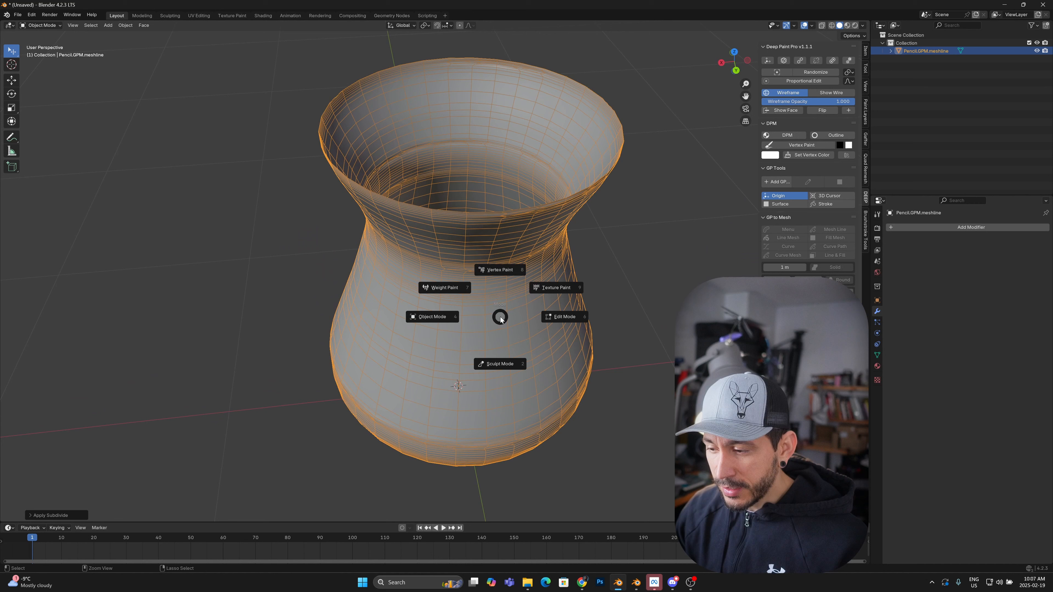
pyautogui.click(510, 366)
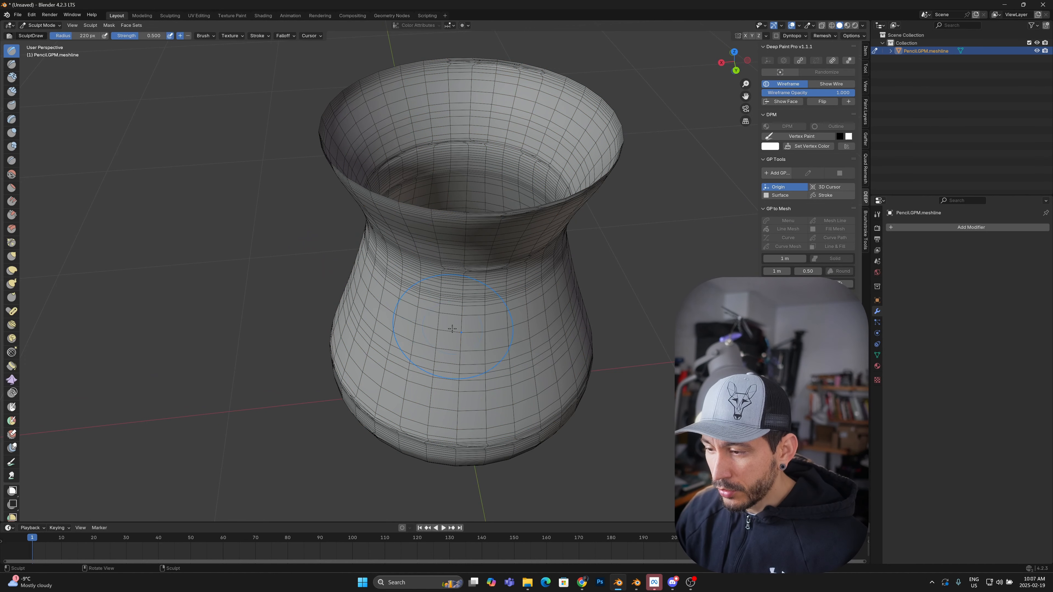
pyautogui.moveTo(357, 249)
pyautogui.mouseDown(button='middle')
pyautogui.moveTo(357, 266)
pyautogui.moveTo(430, 340)
pyautogui.moveTo(372, 161)
pyautogui.mouseUp(button='middle')
pyautogui.press('g')
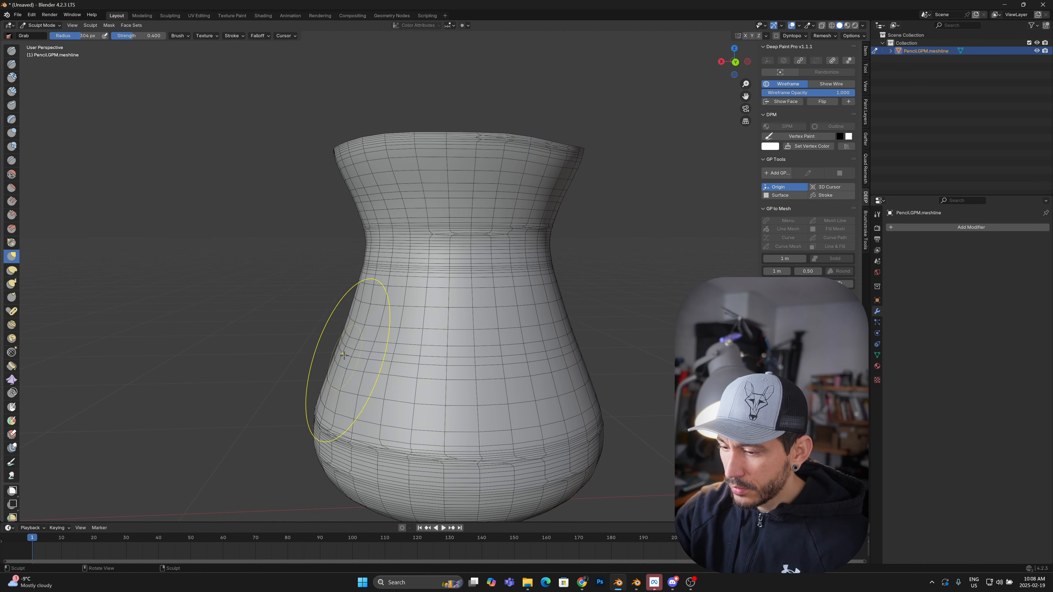
pyautogui.moveTo(564, 330); pyautogui.dragTo(548, 450, button='middle')
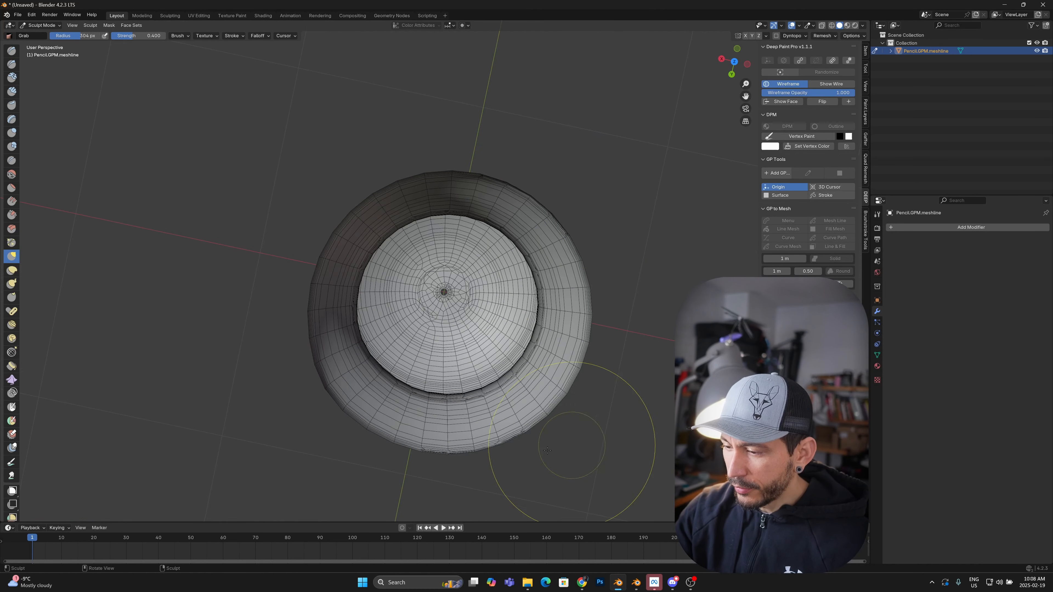
pyautogui.press('f')
pyautogui.click(538, 234)
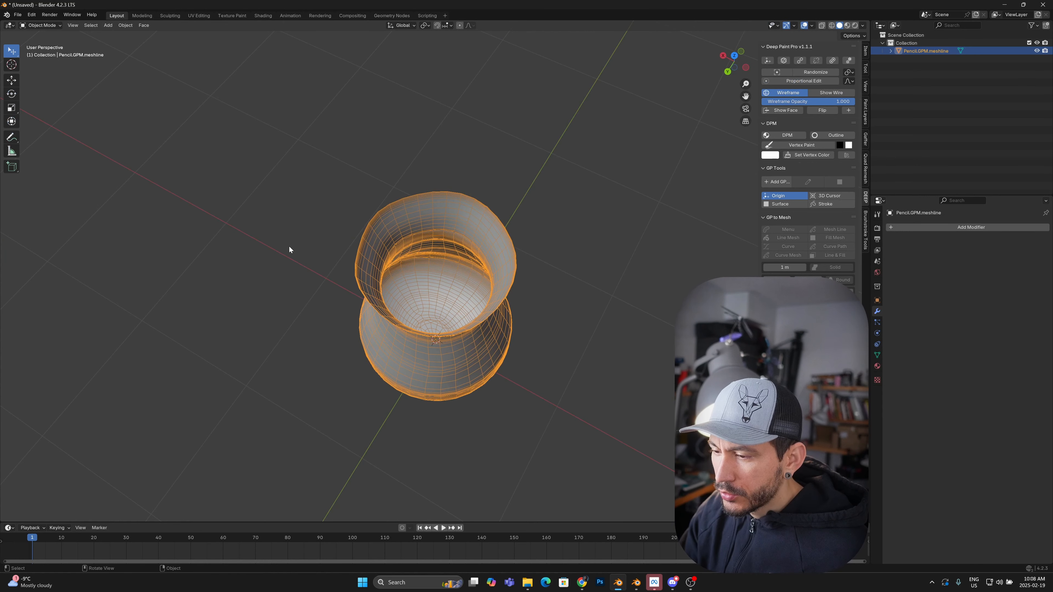
# Give the vase's walls visible thickness with Solidify and apply the modifier.
pyautogui.moveTo(422, 200)
pyautogui.mouseDown(button='middle')
pyautogui.moveTo(538, 198)
pyautogui.moveTo(416, 236)
pyautogui.mouseUp(button='middle')
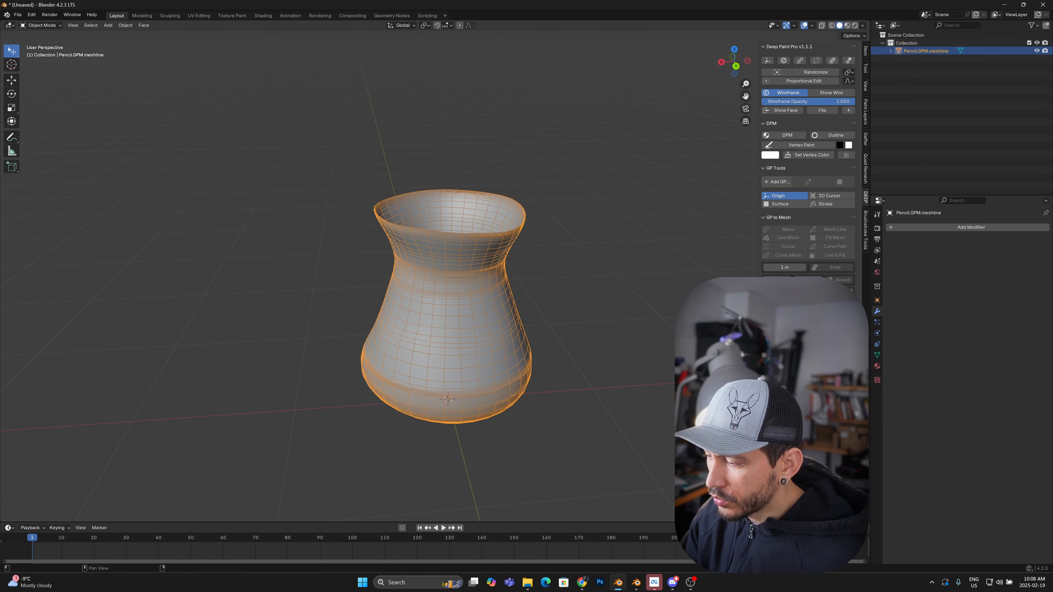
pyautogui.click(790, 435)
pyautogui.moveTo(544, 213); pyautogui.dragTo(524, 267, button='middle')
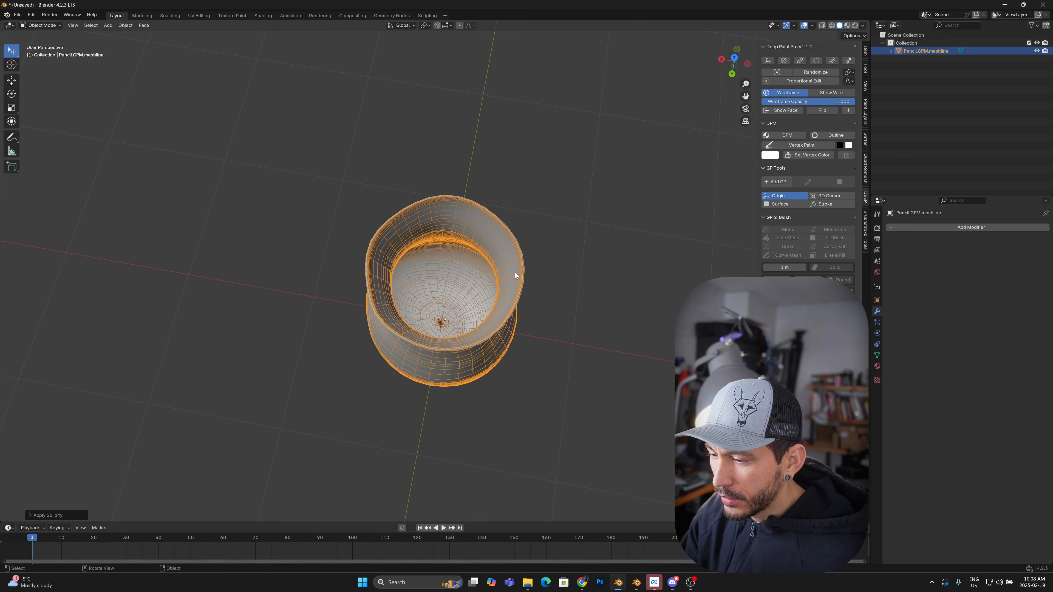
pyautogui.scroll(3, 516, 240)
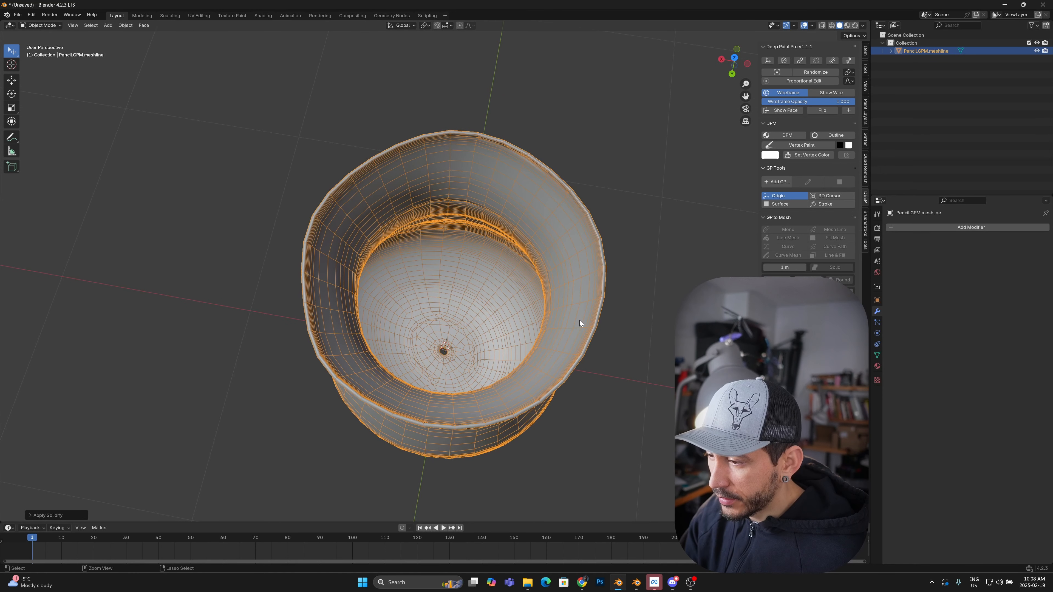
pyautogui.hotkey('ctrl', 'z')
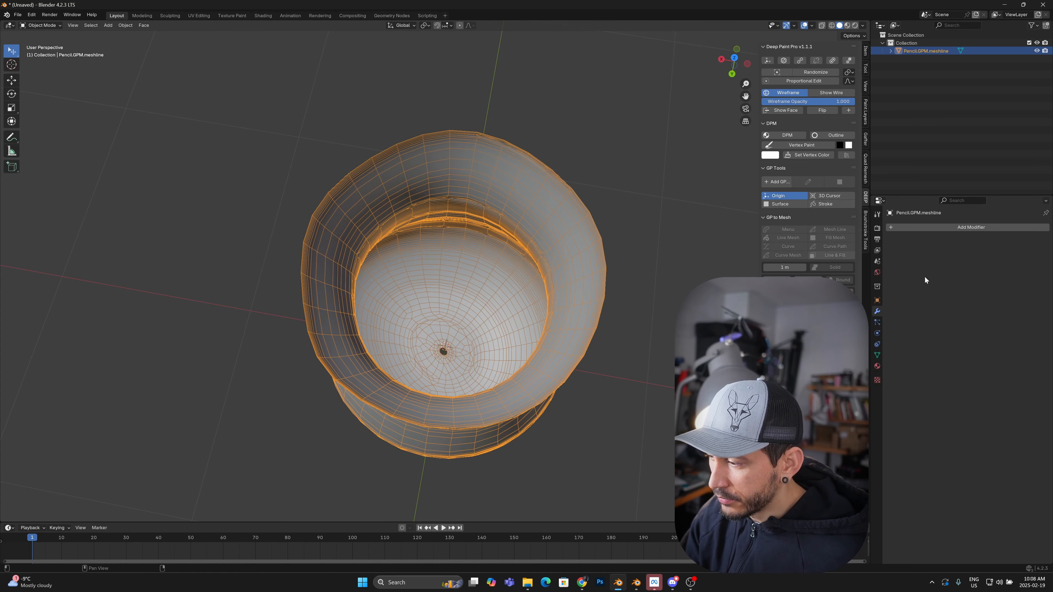
pyautogui.moveTo(648, 304); pyautogui.dragTo(635, 211, button='middle')
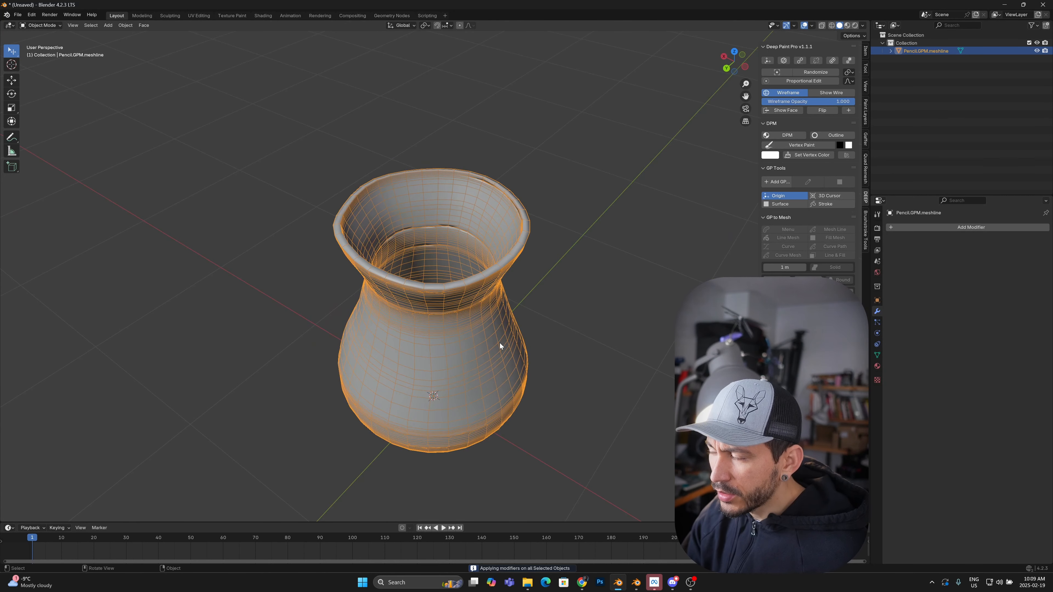
# Preview the vase in rendered shading without its wireframe and add the Deep Paint world.
pyautogui.click(855, 25)
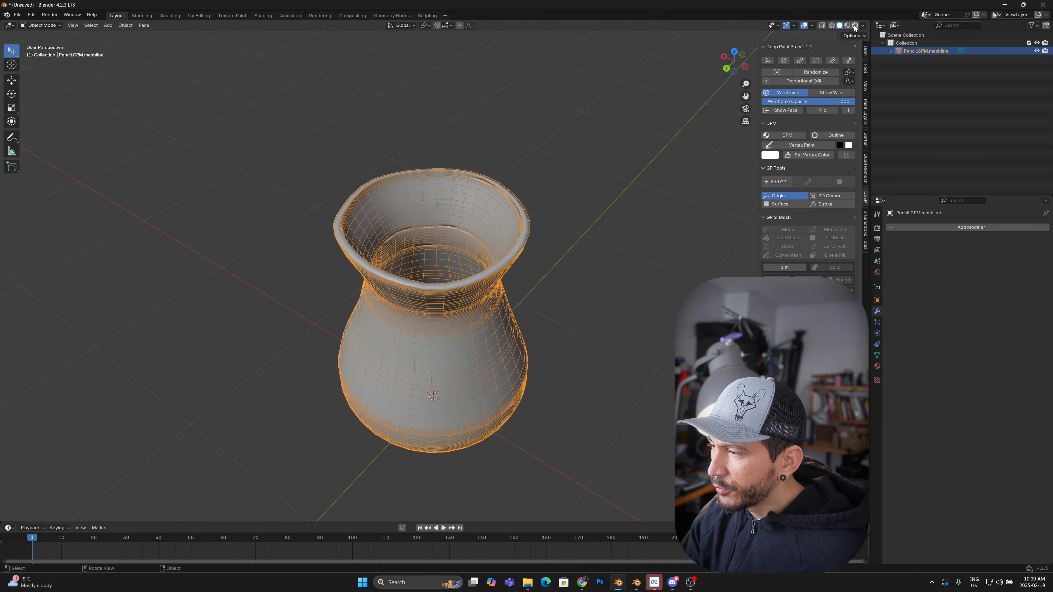
pyautogui.moveTo(461, 328); pyautogui.dragTo(494, 302, button='middle')
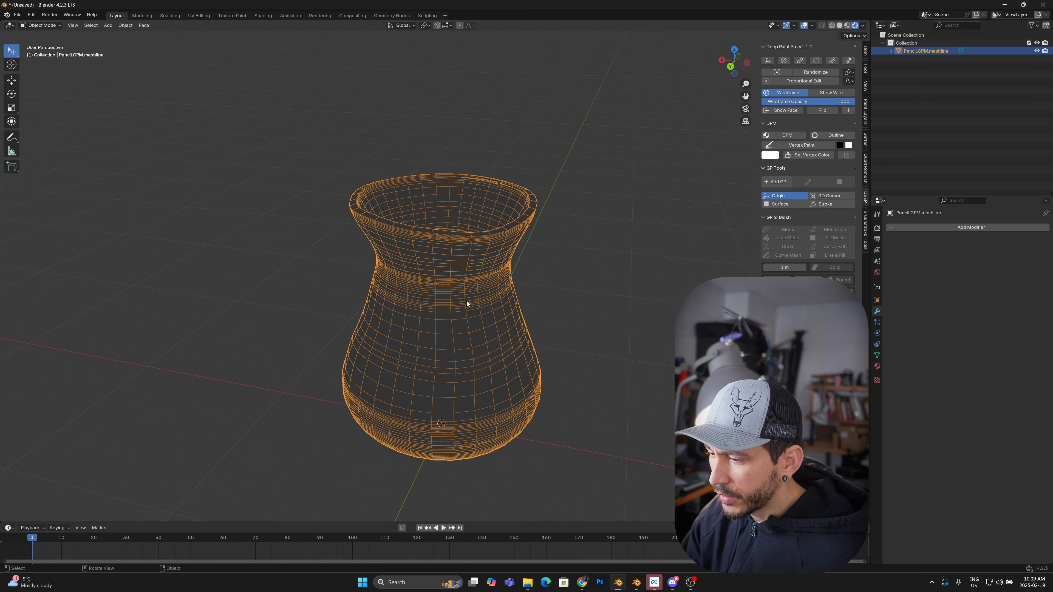
pyautogui.moveTo(554, 282); pyautogui.dragTo(580, 258, button='middle')
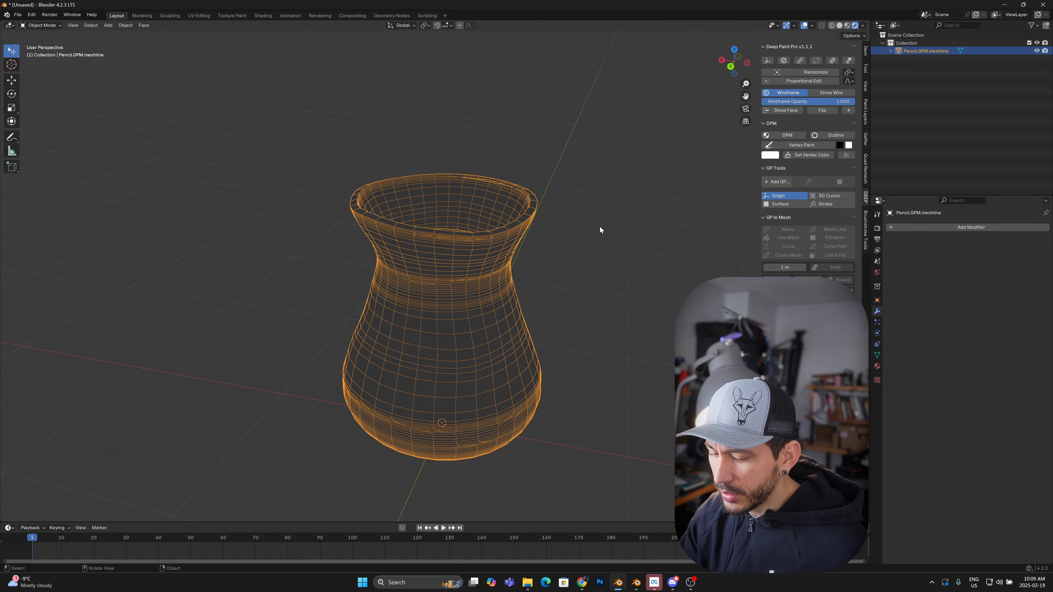
pyautogui.hotkey('shift', 'z')
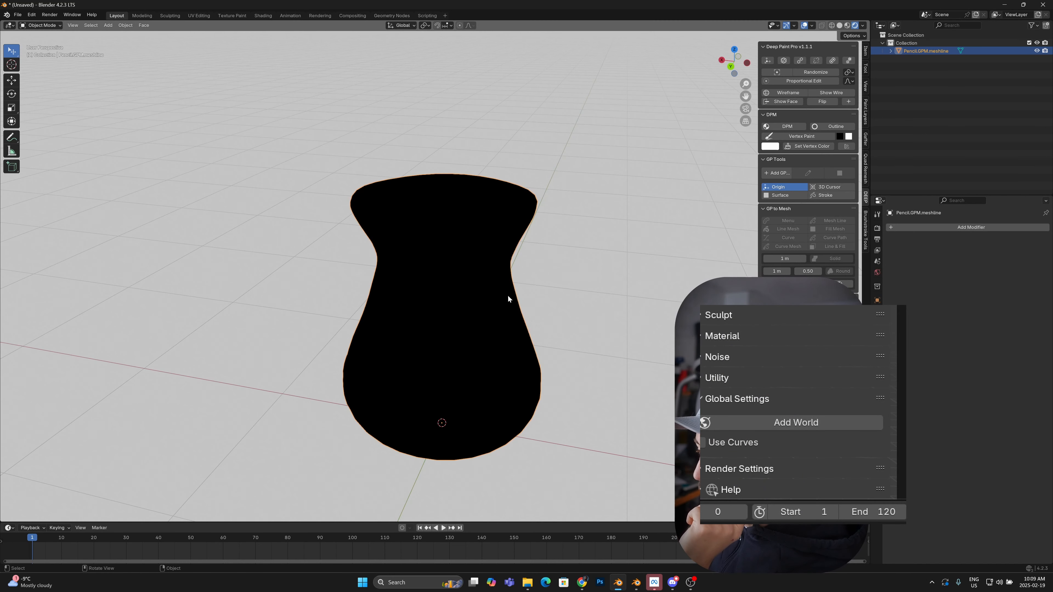
# Add a DP Sunlight from Deep Paint's Global Settings to light the vase.
pyautogui.moveTo(508, 295); pyautogui.dragTo(544, 260, button='middle')
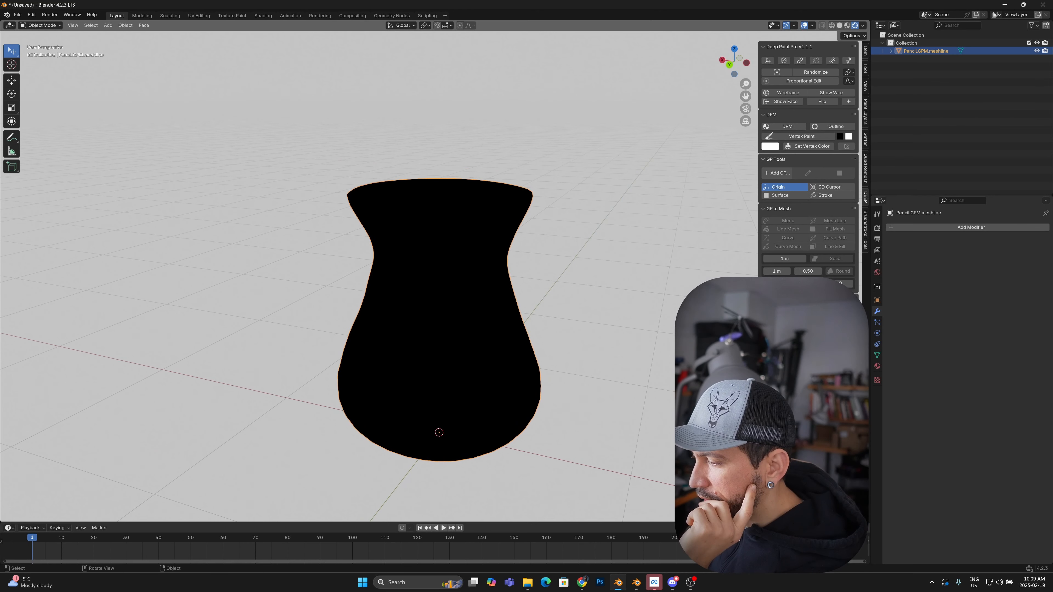
pyautogui.moveTo(586, 294); pyautogui.dragTo(593, 286, button='middle')
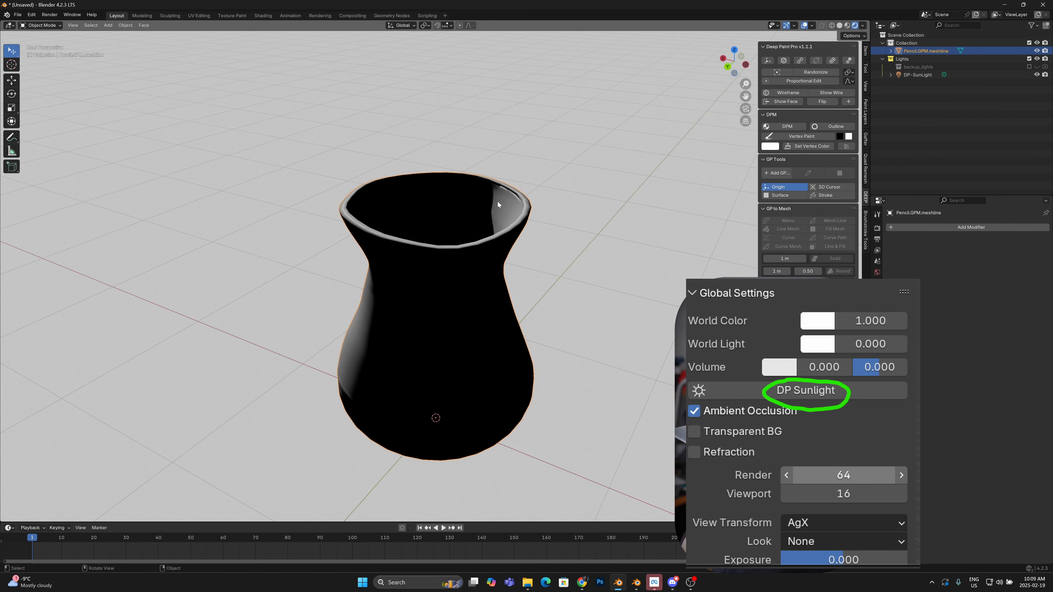
# Apply the Deep Paint DPM material to the vase.
pyautogui.moveTo(498, 201); pyautogui.dragTo(394, 211, button='middle')
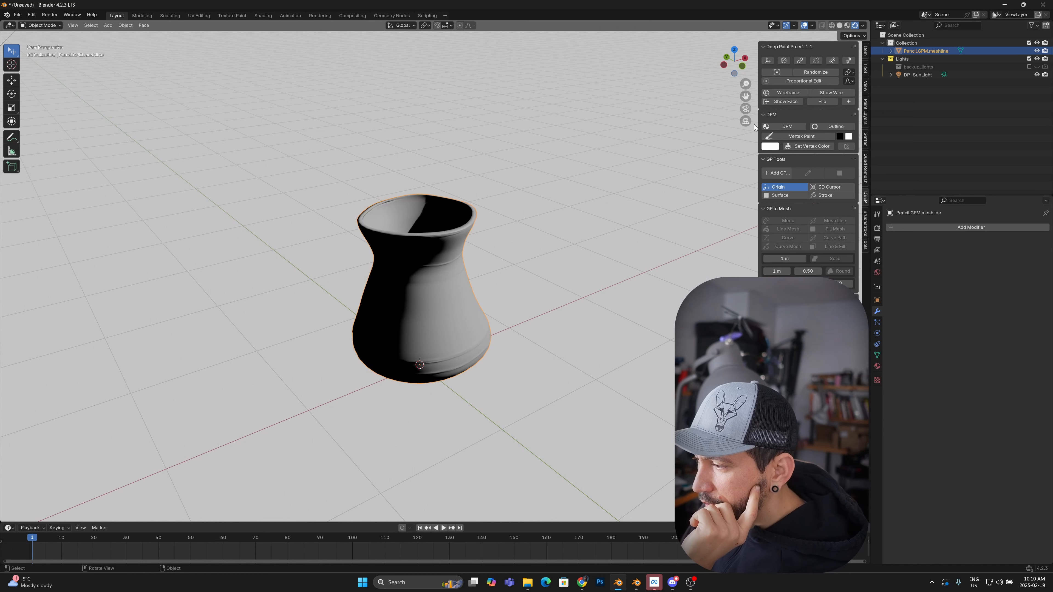
pyautogui.click(781, 127)
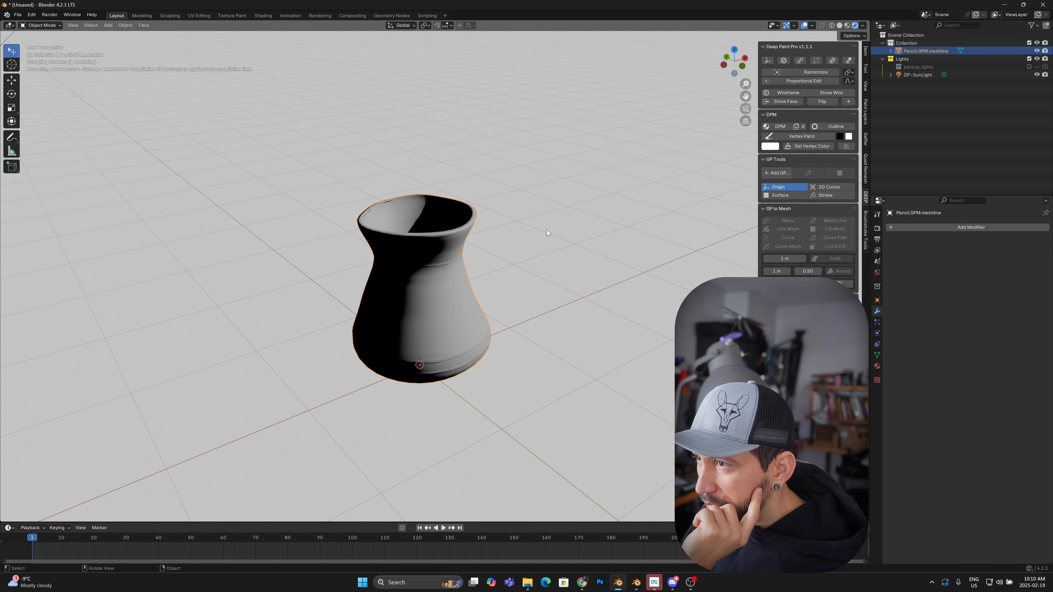
pyautogui.moveTo(501, 279); pyautogui.dragTo(357, 268, button='middle')
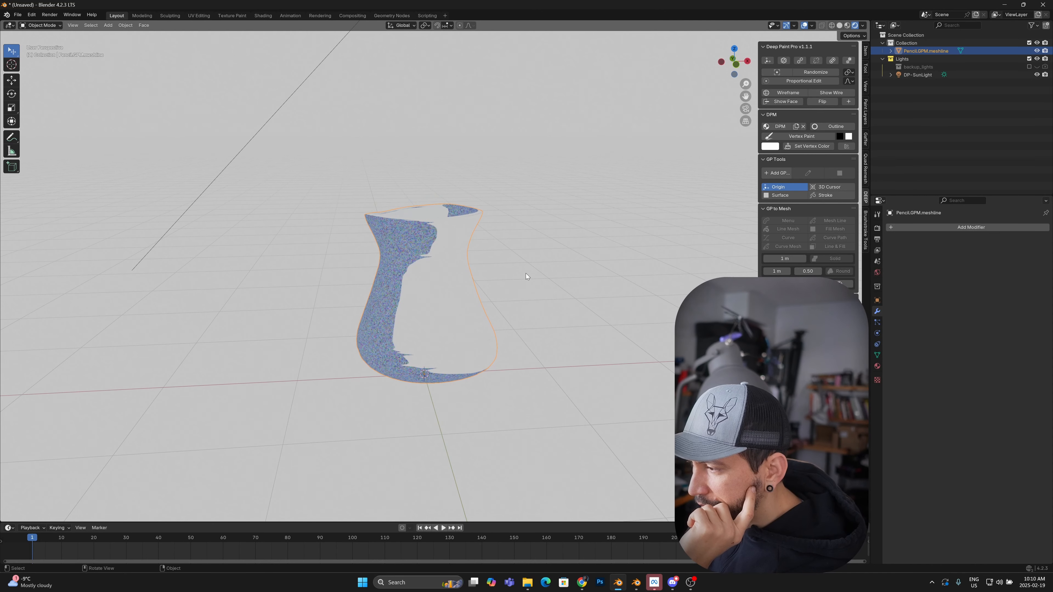
pyautogui.moveTo(577, 240); pyautogui.dragTo(578, 238, button='middle')
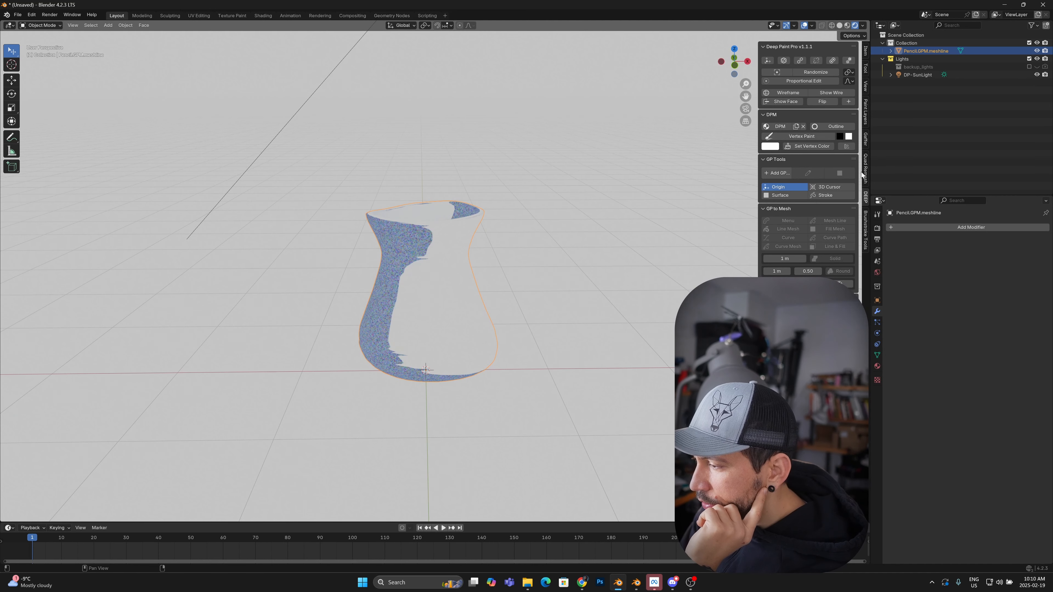
# Add a Deep Paint Outline to the vase and set its three values to -0.015, -0.070 and 0.47.
pyautogui.click(833, 127)
pyautogui.moveTo(647, 183); pyautogui.dragTo(700, 195, button='middle')
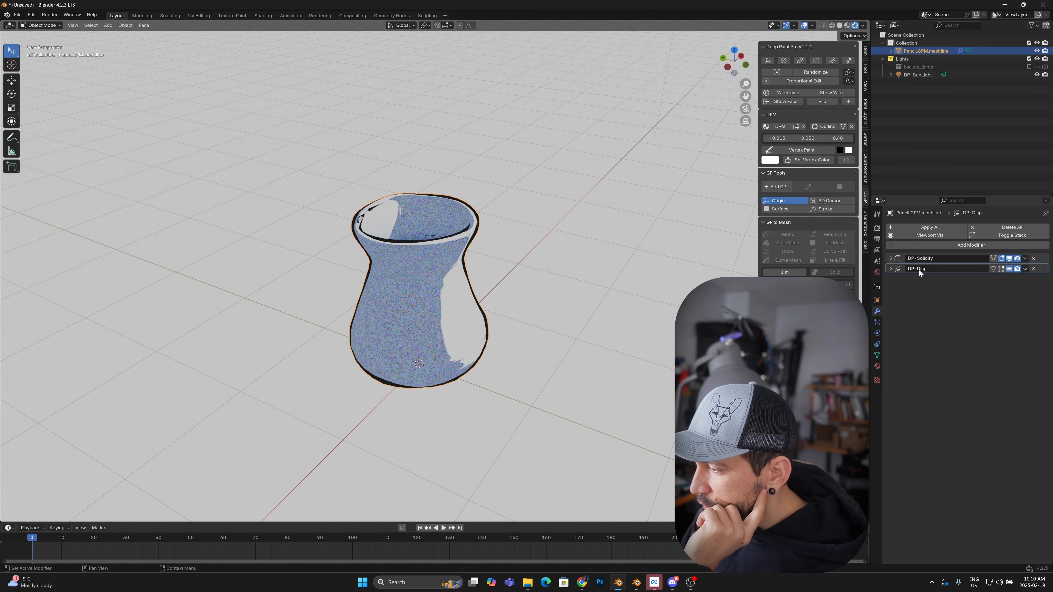
pyautogui.click(890, 269)
pyautogui.moveTo(354, 252); pyautogui.dragTo(365, 220, button='middle')
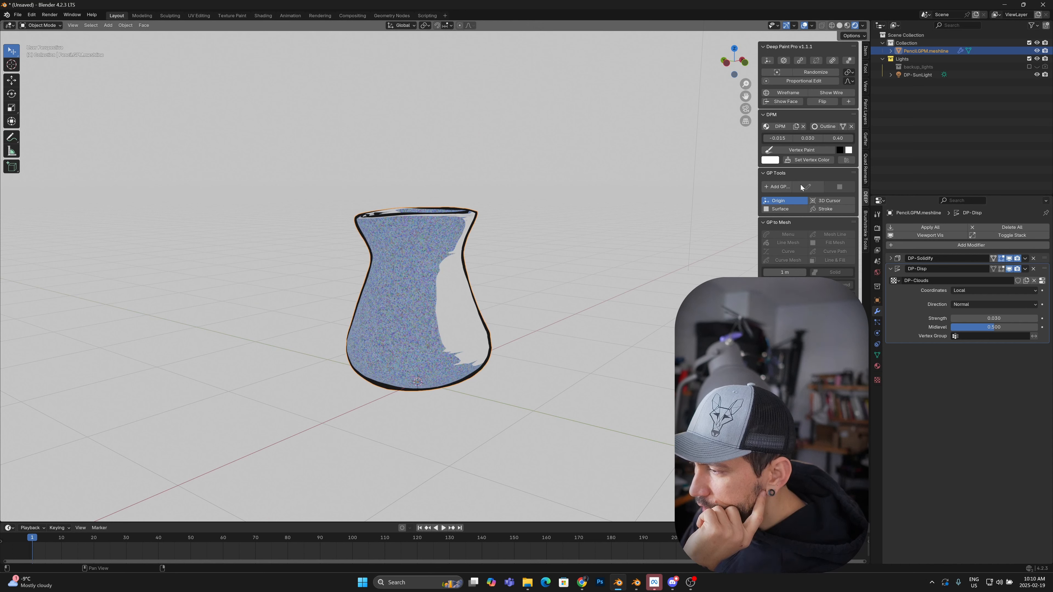
pyautogui.moveTo(808, 138)
pyautogui.mouseDown()
pyautogui.moveTo(862, 138)
pyautogui.moveTo(742, 139)
pyautogui.moveTo(791, 138)
pyautogui.moveTo(776, 138)
pyautogui.mouseUp()
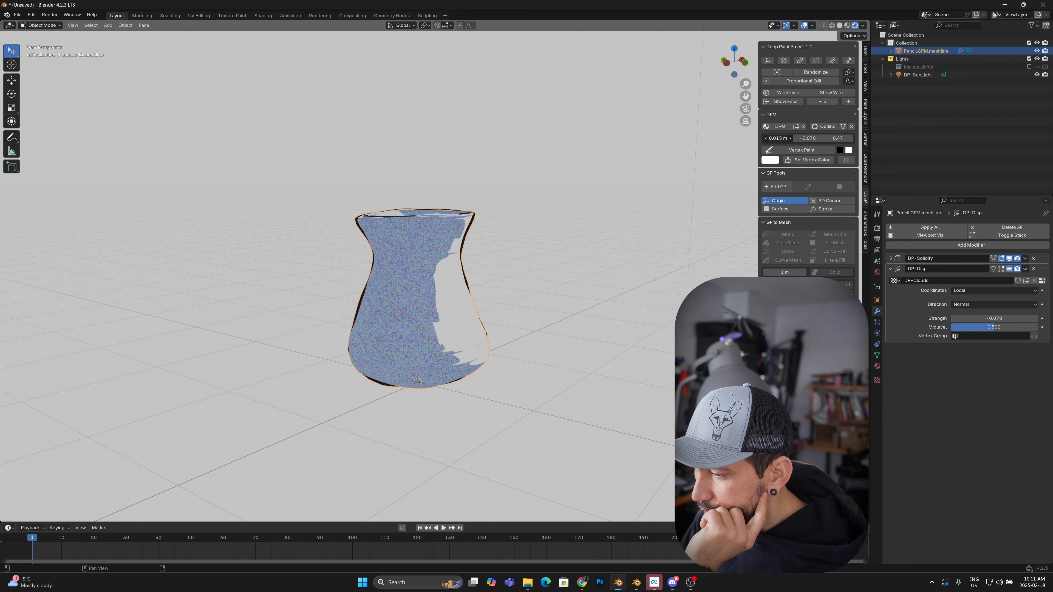
pyautogui.click(513, 224)
pyautogui.moveTo(514, 223); pyautogui.dragTo(423, 312, button='middle')
# Add a blank Grease Pencil object and draw a curved stem rising from the vase's opening in front view.
pyautogui.press('q')
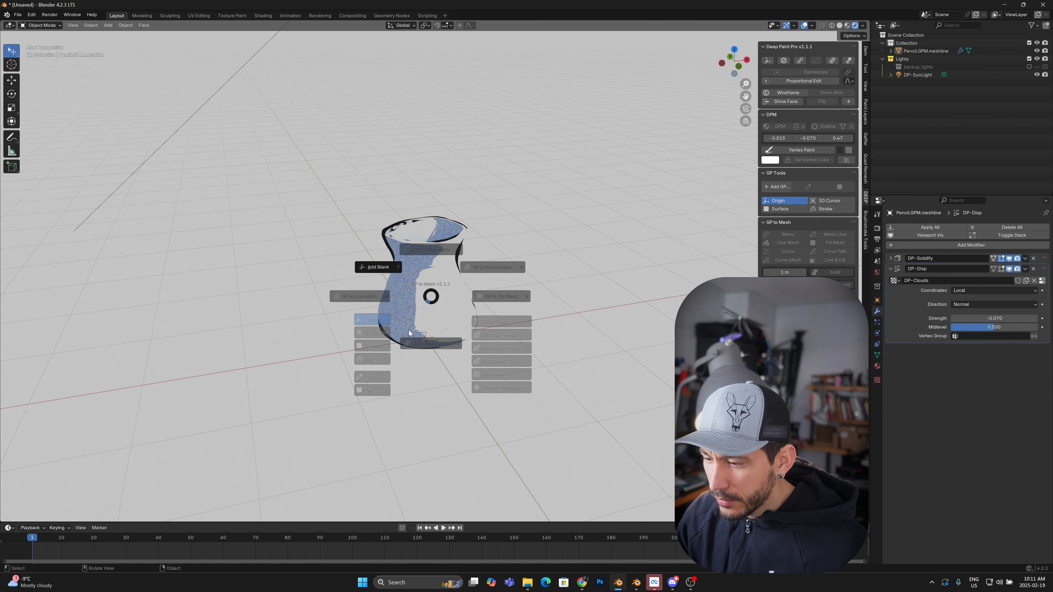
pyautogui.moveTo(379, 346); pyautogui.dragTo(528, 414, button='middle')
pyautogui.press('q')
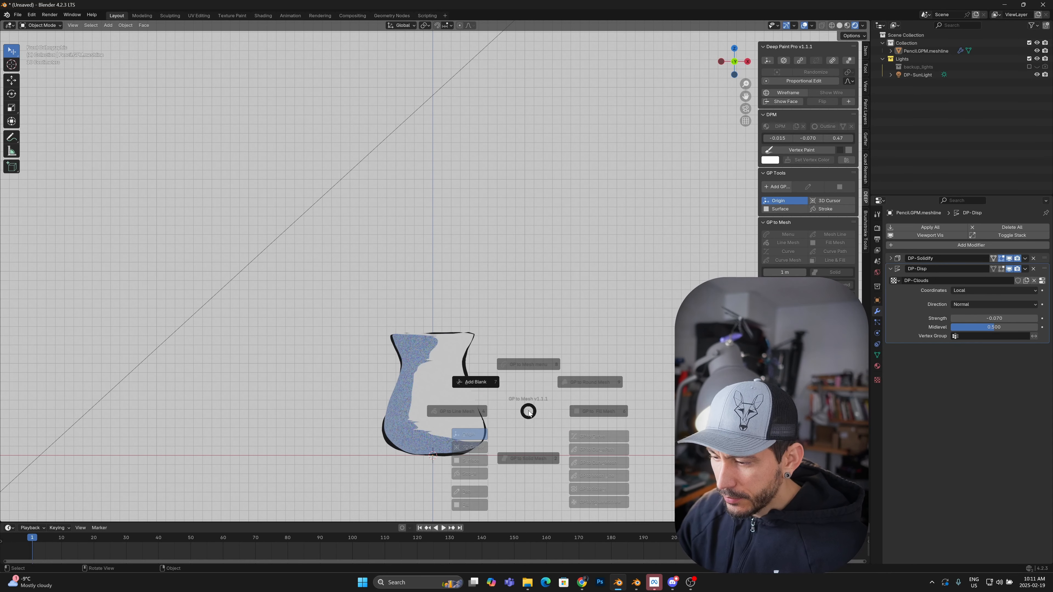
pyautogui.click(493, 374)
pyautogui.keyDown('shift'); pyautogui.moveTo(433, 409); pyautogui.dragTo(450, 493, button='middle'); pyautogui.keyUp('shift')
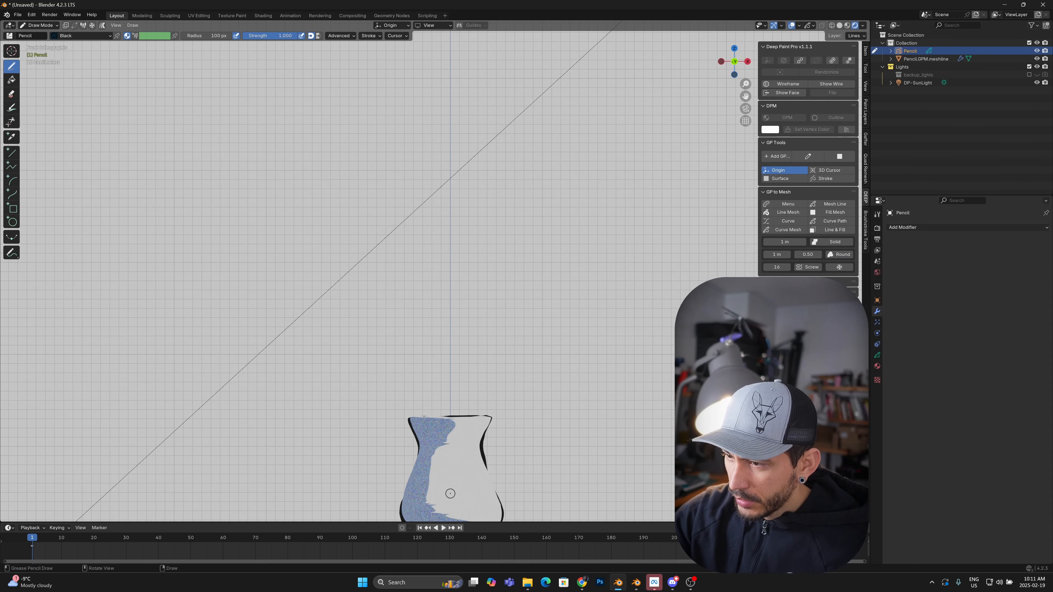
pyautogui.moveTo(456, 415)
pyautogui.mouseDown()
pyautogui.moveTo(485, 170)
pyautogui.moveTo(504, 173)
pyautogui.mouseUp()
pyautogui.moveTo(557, 384)
pyautogui.mouseDown(button='middle')
pyautogui.moveTo(514, 361)
pyautogui.moveTo(510, 370)
pyautogui.moveTo(534, 332)
pyautogui.moveTo(536, 341)
pyautogui.moveTo(458, 385)
pyautogui.mouseUp(button='middle')
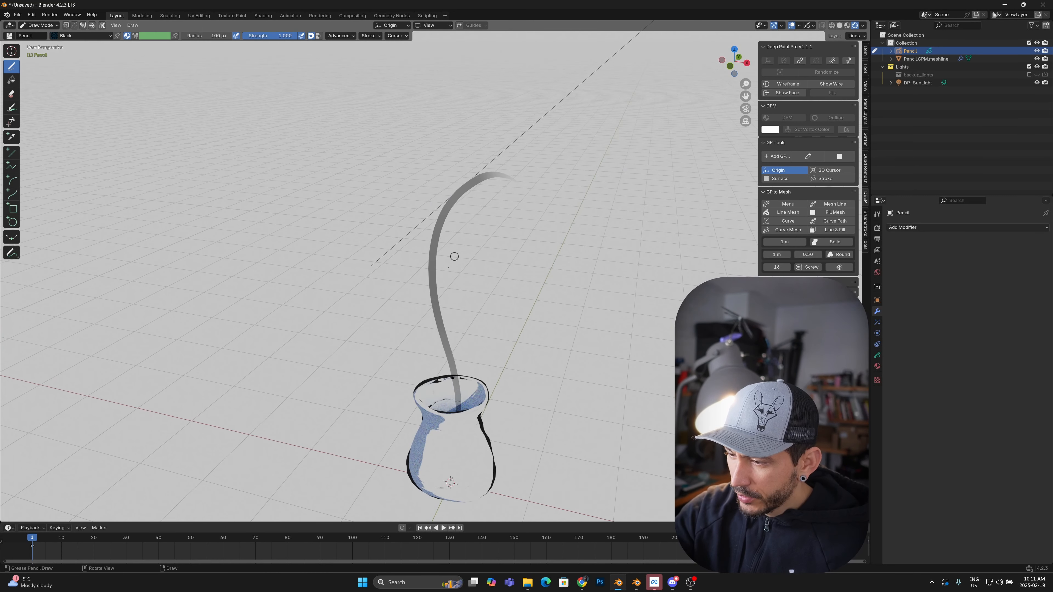
# Convert the stem stroke to a mesh with GP to Line Mesh.
pyautogui.hotkey('shift', 'w')
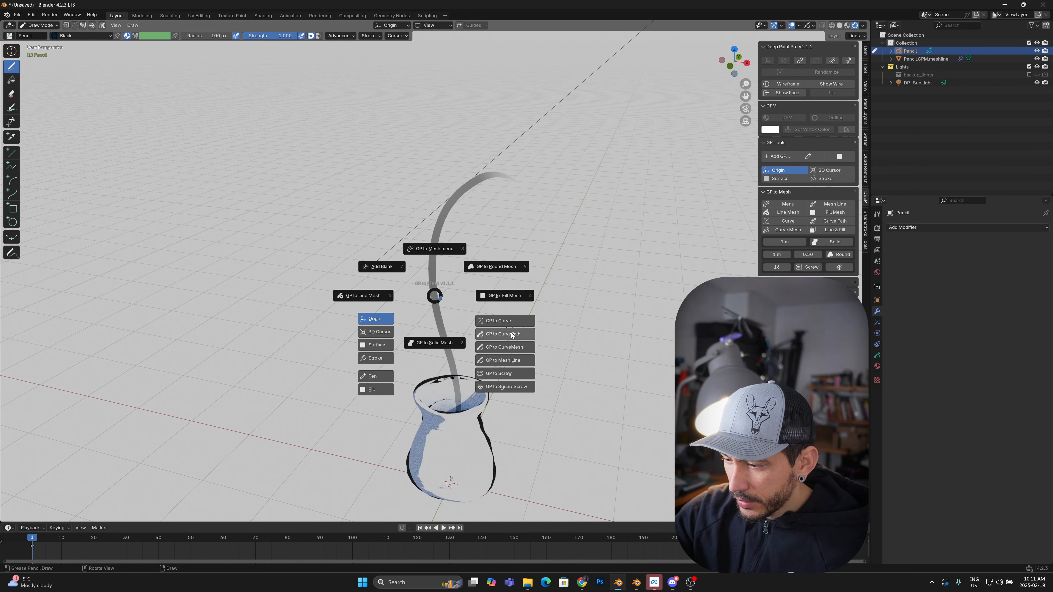
pyautogui.click(381, 300)
pyautogui.moveTo(527, 370)
pyautogui.mouseDown(button='middle')
pyautogui.moveTo(576, 332)
pyautogui.moveTo(625, 397)
pyautogui.moveTo(606, 403)
pyautogui.moveTo(592, 324)
pyautogui.mouseUp(button='middle')
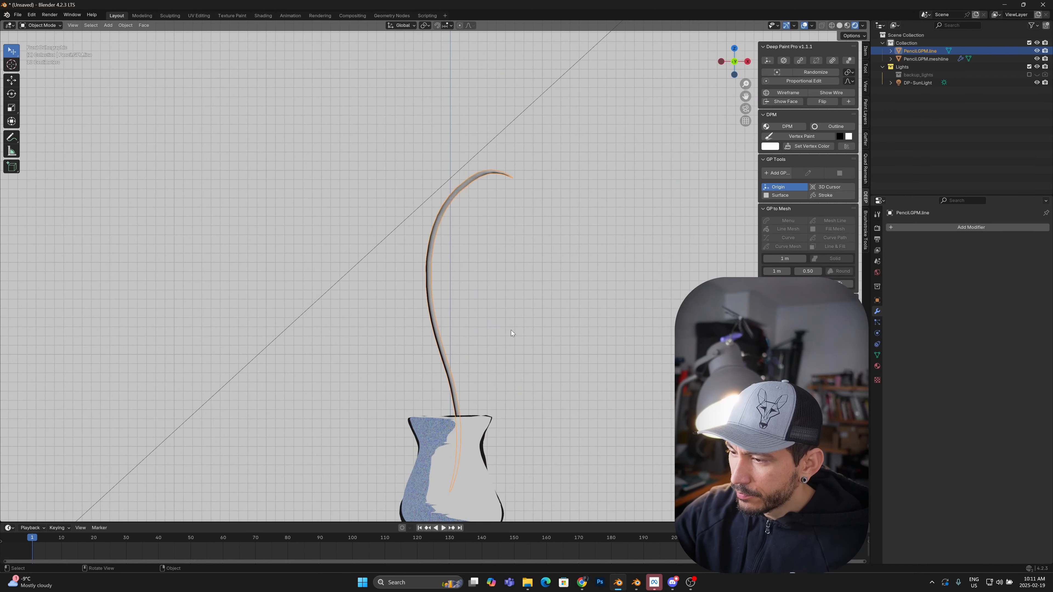
pyautogui.moveTo(512, 180)
pyautogui.mouseDown(button='middle')
pyautogui.moveTo(519, 240)
pyautogui.moveTo(505, 269)
pyautogui.moveTo(530, 316)
pyautogui.moveTo(530, 357)
pyautogui.mouseUp(button='middle')
pyautogui.press('KP_1')
pyautogui.moveTo(467, 244); pyautogui.dragTo(458, 310, button='middle')
pyautogui.press('g')
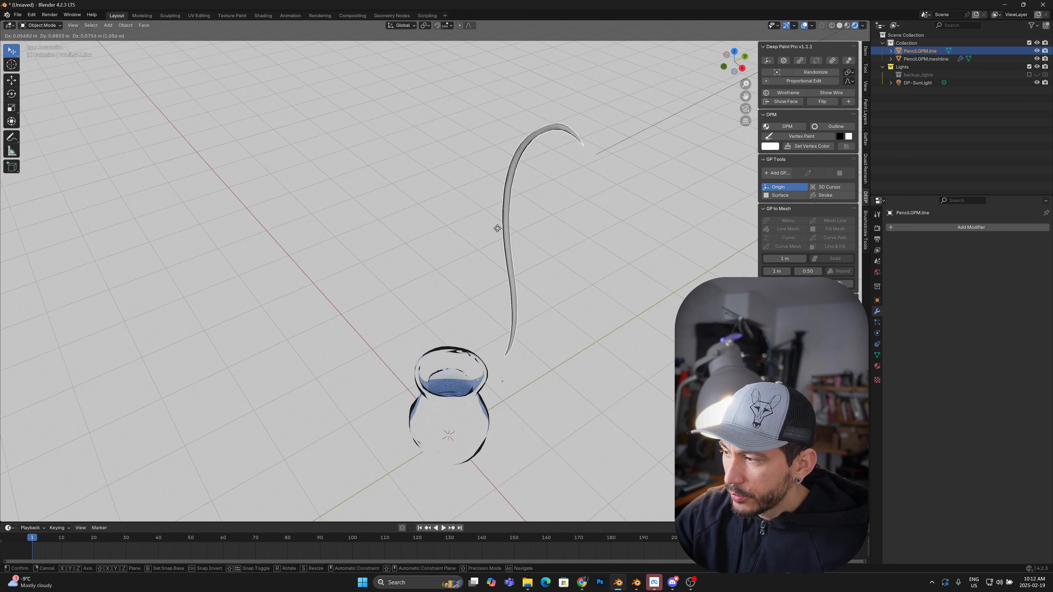
pyautogui.rightClick(513, 264)
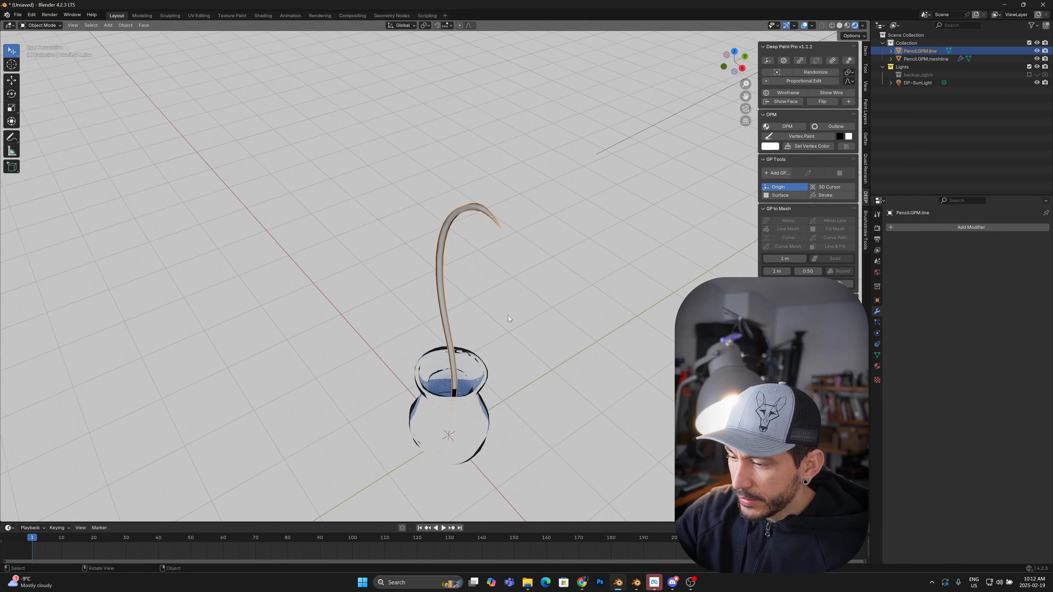
# Examine the stem's mesh in Edit Mode, return to Object Mode and apply the DPM material to the stem.
pyautogui.press('Tab')
pyautogui.moveTo(496, 305)
pyautogui.mouseDown(button='middle')
pyautogui.moveTo(500, 270)
pyautogui.moveTo(508, 319)
pyautogui.moveTo(522, 208)
pyautogui.mouseUp(button='middle')
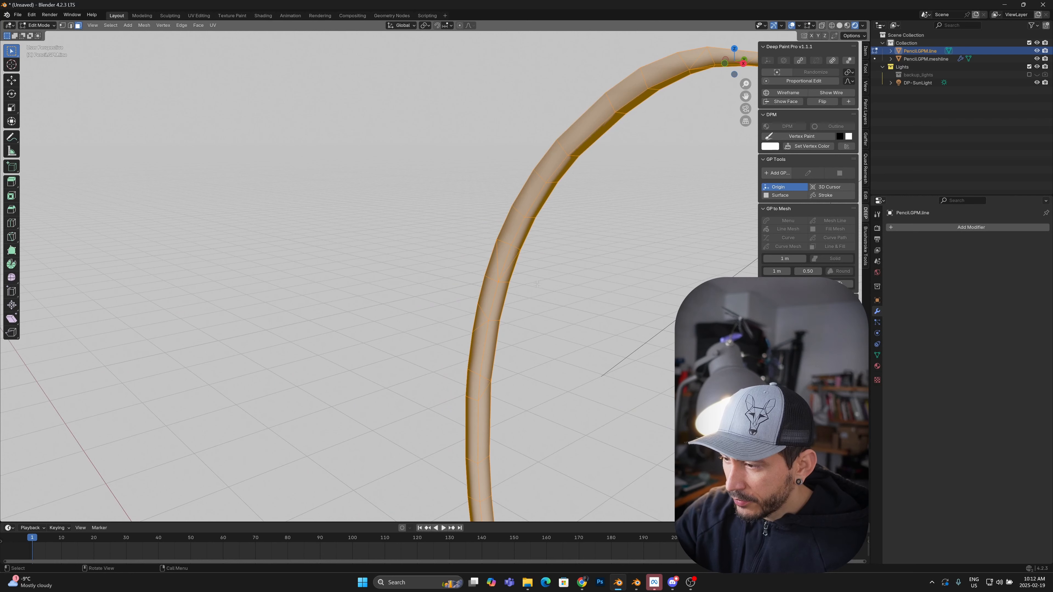
pyautogui.press('Tab')
pyautogui.moveTo(556, 294)
pyautogui.mouseDown(button='middle')
pyautogui.moveTo(581, 343)
pyautogui.moveTo(578, 399)
pyautogui.moveTo(604, 282)
pyautogui.moveTo(584, 304)
pyautogui.mouseUp(button='middle')
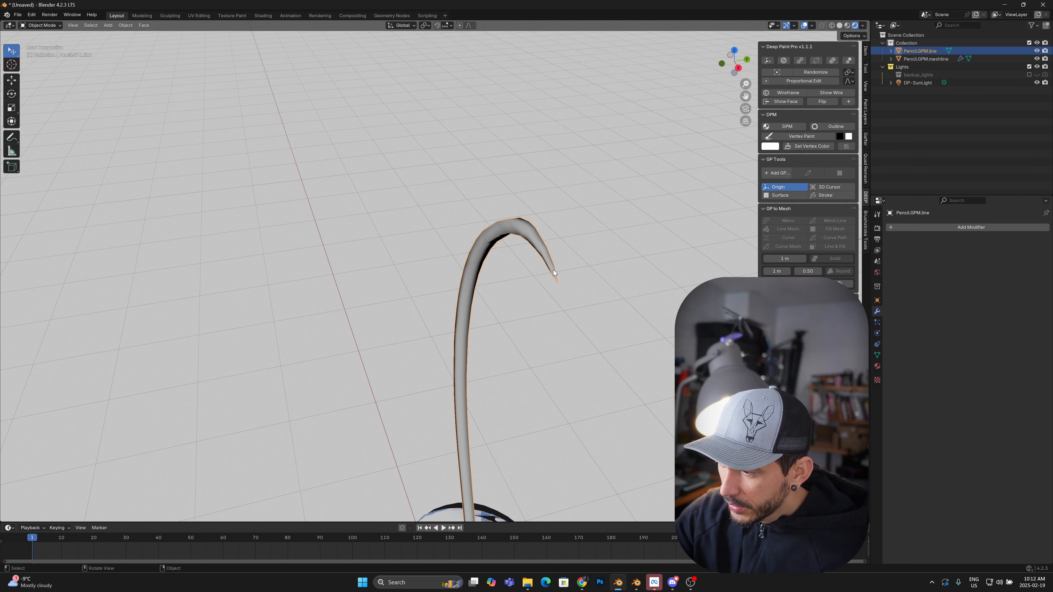
pyautogui.moveTo(566, 349); pyautogui.dragTo(537, 286, button='middle')
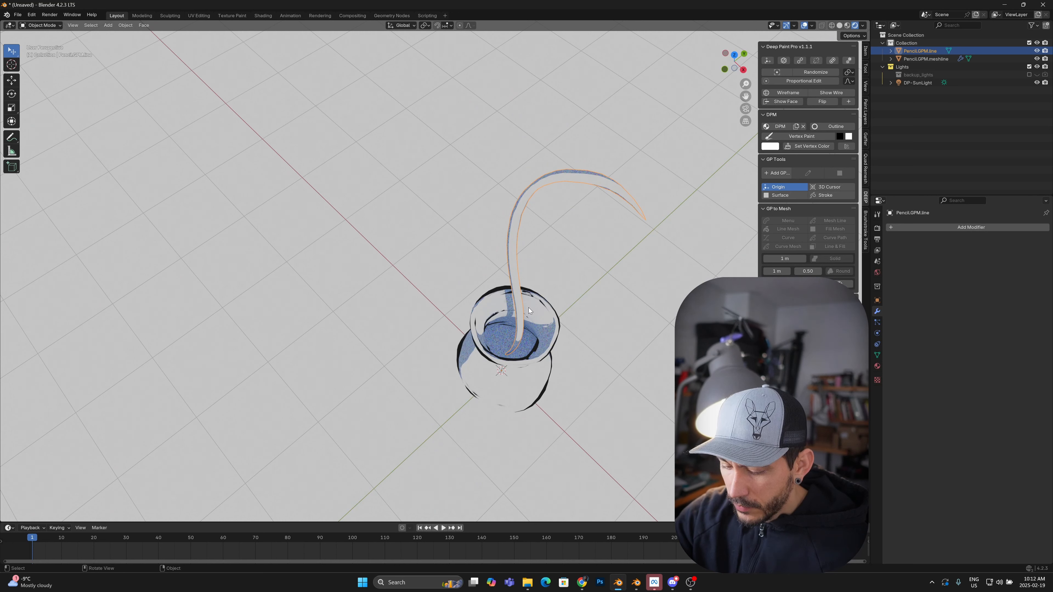
# Add another blank Grease Pencil object and set its stroke placement to 3D Cursor.
pyautogui.press('d')
pyautogui.click(482, 281)
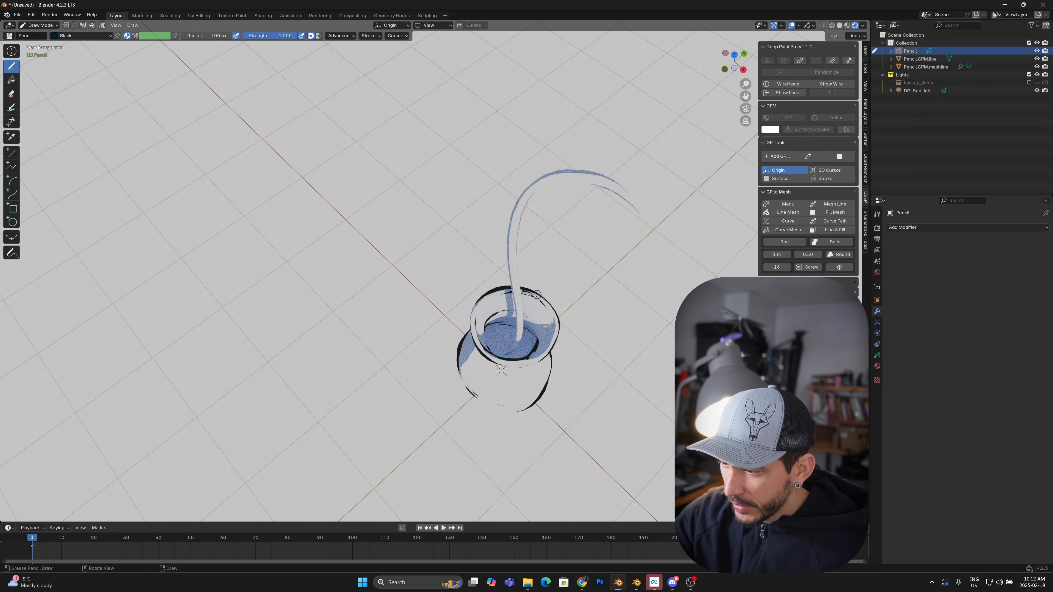
pyautogui.rightClick(570, 243)
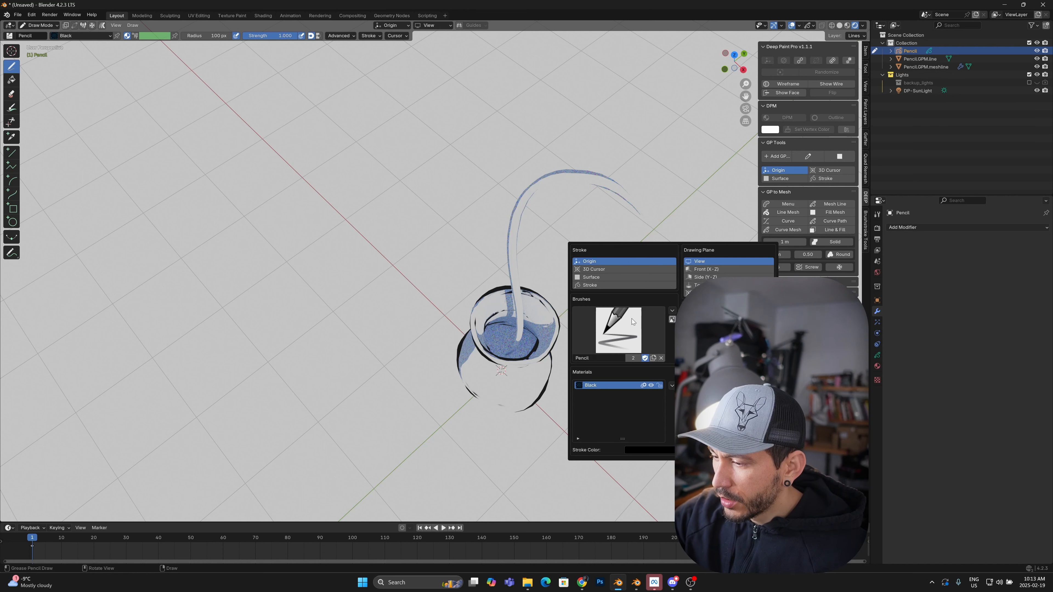
pyautogui.rightClick(639, 308)
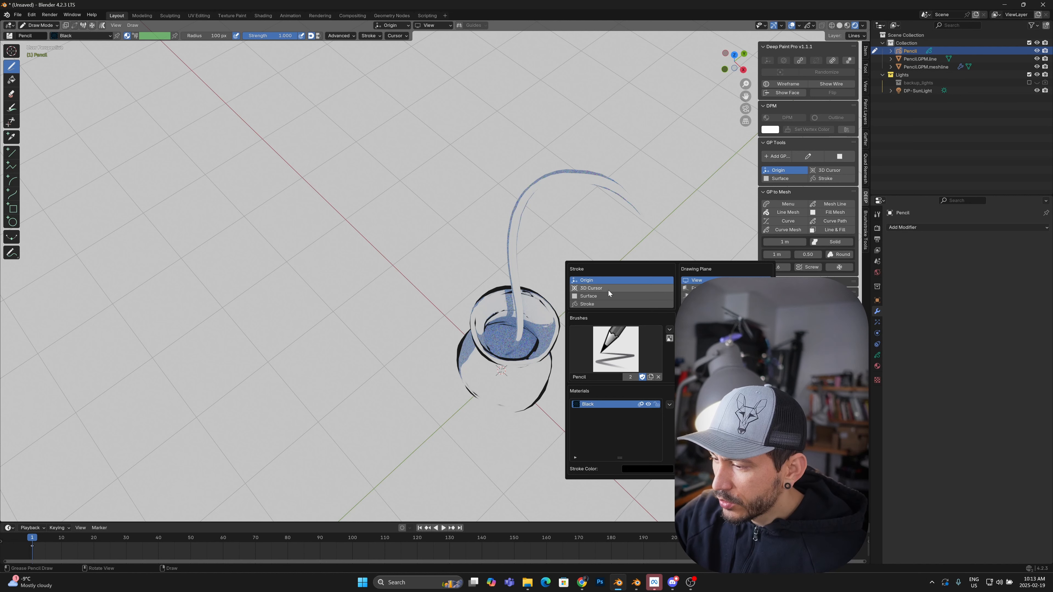
pyautogui.click(592, 290)
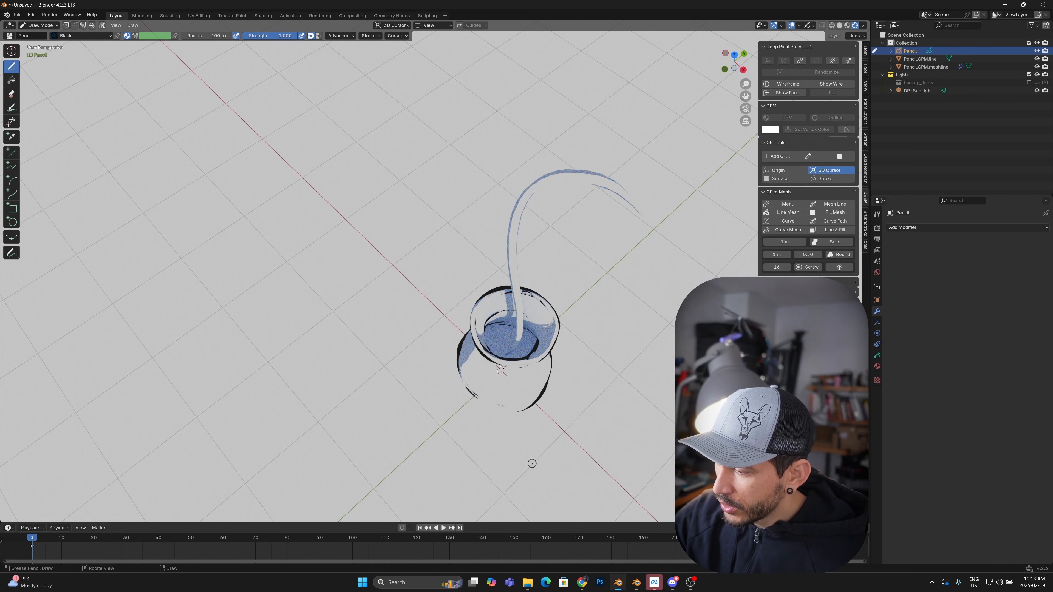
# Try drawing a leaf stroke near the stem with the 3D cursor at the vase's base, and undo it.
pyautogui.moveTo(507, 250); pyautogui.dragTo(512, 241, button='middle')
pyautogui.moveTo(482, 178); pyautogui.dragTo(515, 216)
pyautogui.moveTo(531, 342); pyautogui.dragTo(615, 265, button='middle')
pyautogui.hotkey('ctrl', 'z')
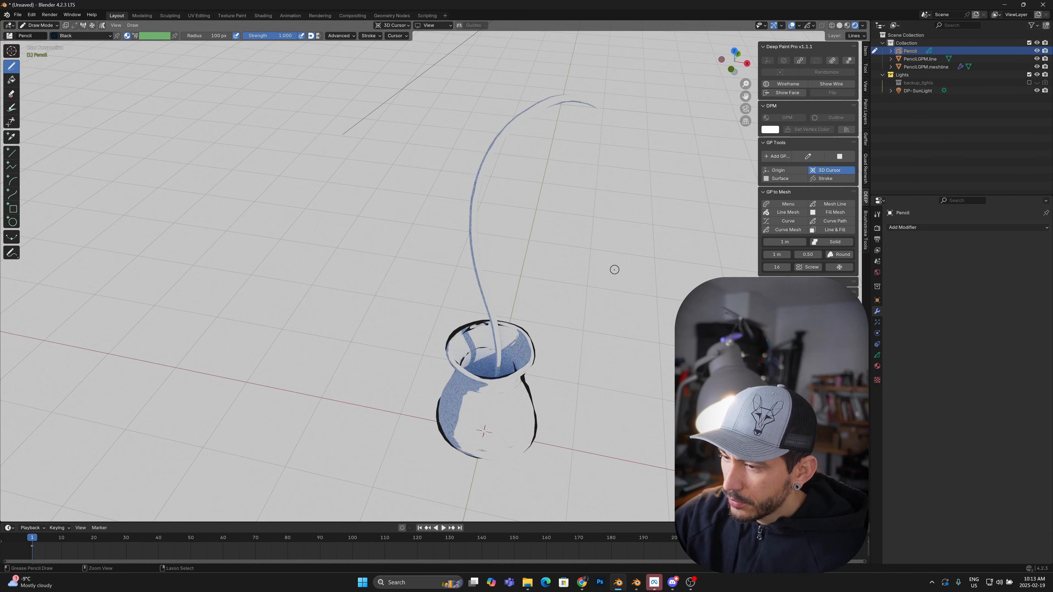
# Place the 3D cursor midway up the stem and draw a closed leaf outline beside it.
pyautogui.keyDown('shift'); pyautogui.rightClick(473, 213); pyautogui.keyUp('shift')
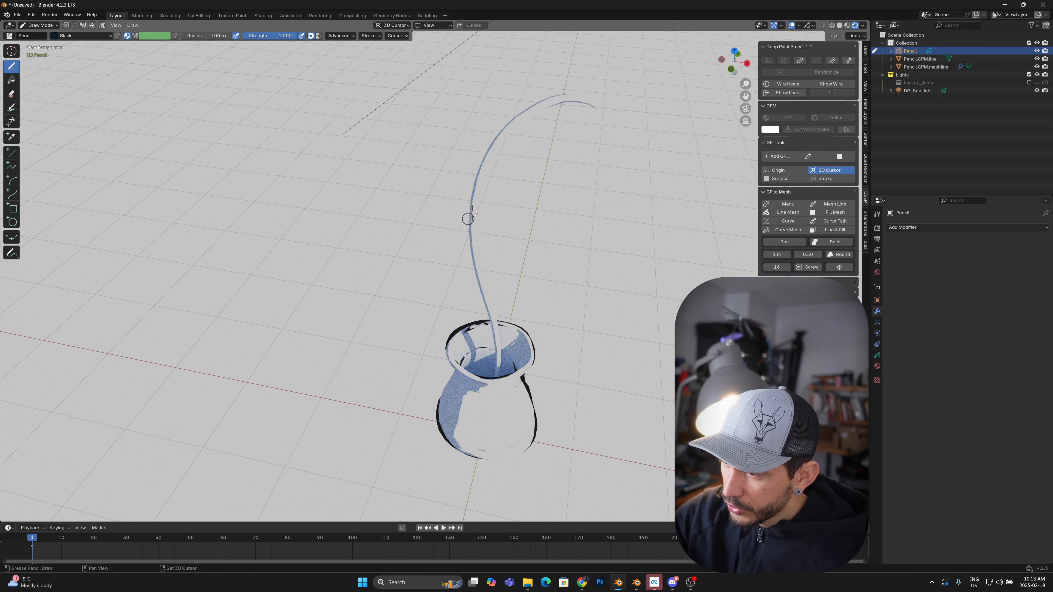
pyautogui.moveTo(518, 132); pyautogui.dragTo(501, 175, button='middle')
pyautogui.moveTo(501, 209); pyautogui.dragTo(479, 175)
pyautogui.moveTo(499, 224)
pyautogui.mouseDown(button='middle')
pyautogui.moveTo(543, 188)
pyautogui.moveTo(477, 178)
pyautogui.mouseUp(button='middle')
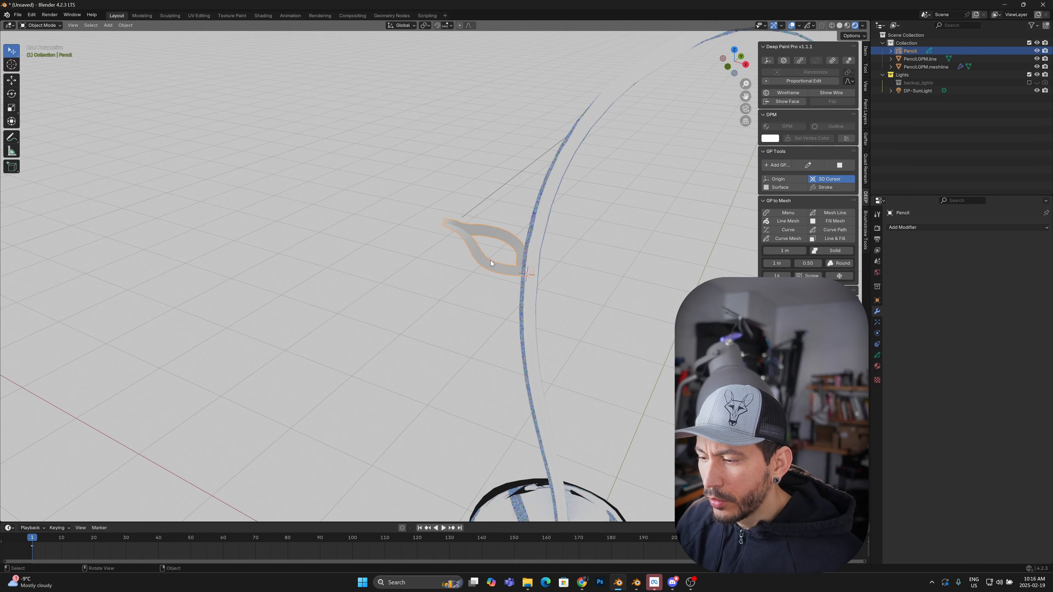
# Try converting the leaf outline to a solid mesh with thicknesses of 1 m and 0.1 m, undoing each conversion.
pyautogui.hotkey('shift', 'w')
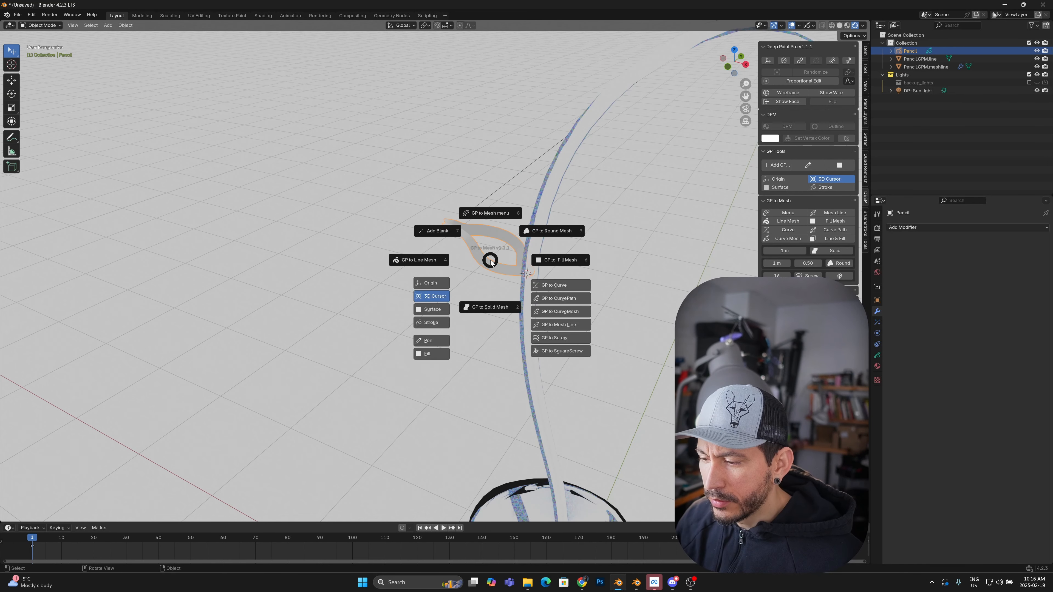
pyautogui.click(497, 311)
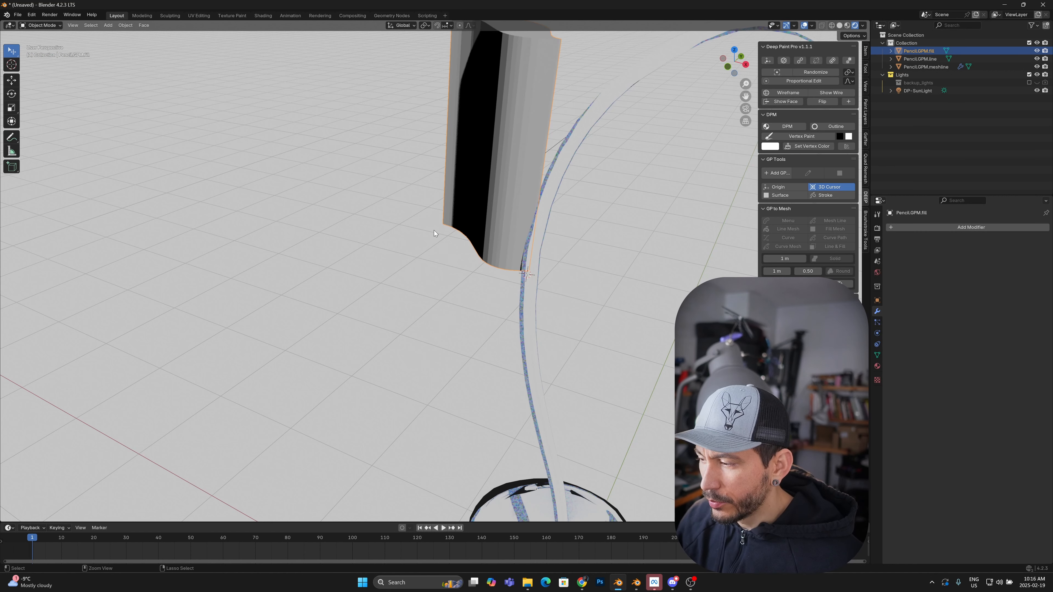
pyautogui.hotkey('ctrl', 'z')
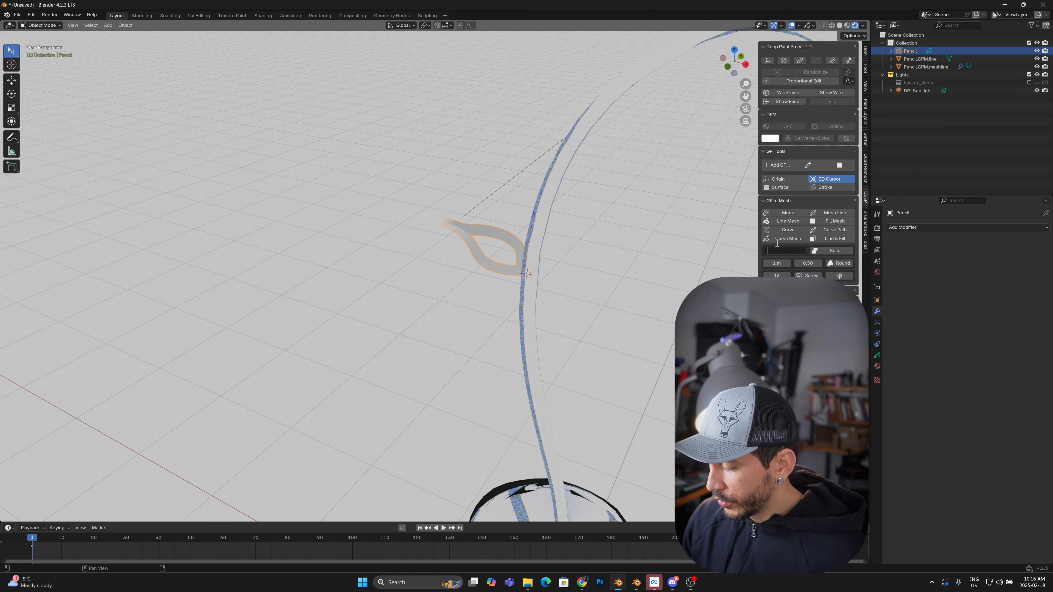
pyautogui.click(831, 249)
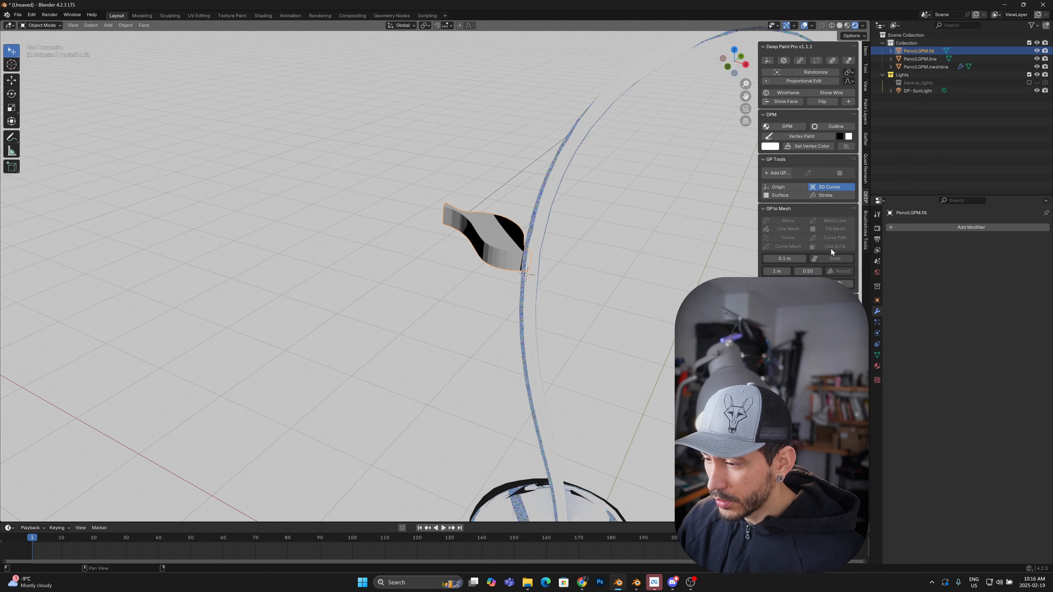
pyautogui.moveTo(446, 261)
pyautogui.mouseDown(button='middle')
pyautogui.moveTo(481, 218)
pyautogui.moveTo(456, 251)
pyautogui.mouseUp(button='middle')
pyautogui.hotkey('ctrl', 'z')
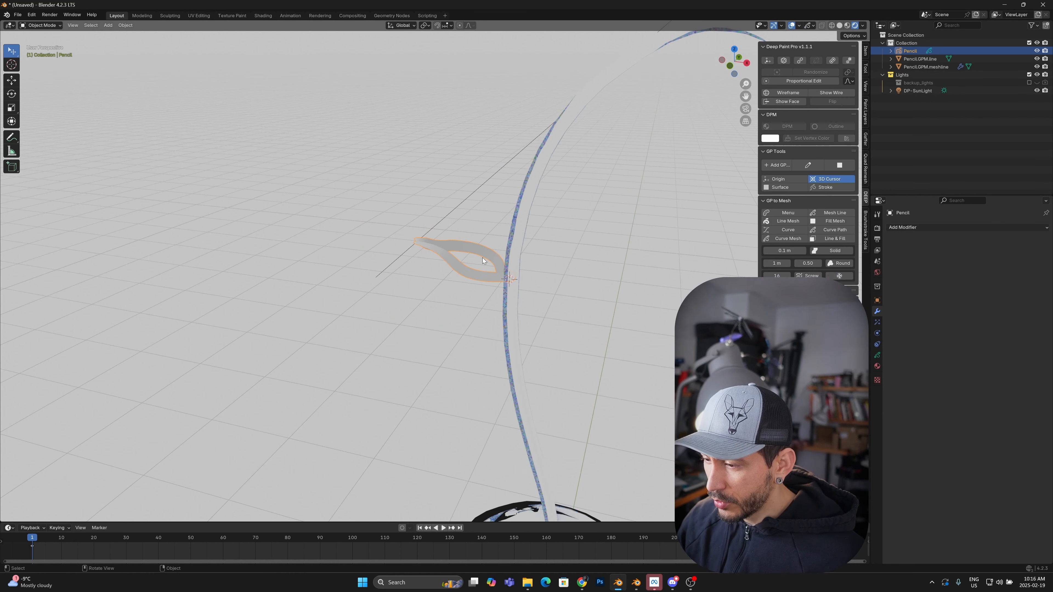
# Set the solid thickness to 0.02 m and convert the leaf outline to a solid mesh.
pyautogui.click(780, 250)
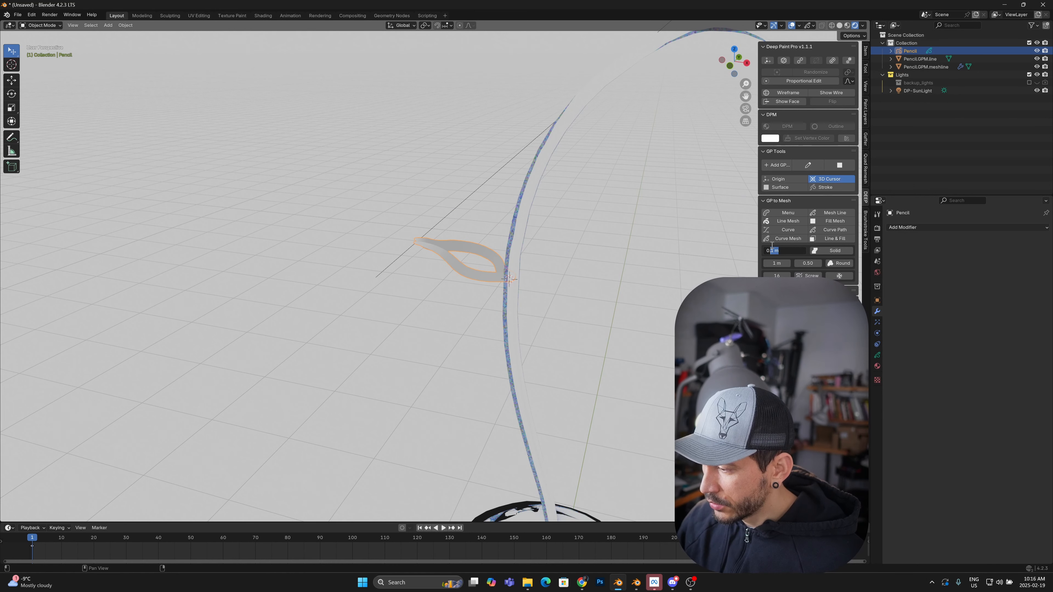
pyautogui.write('0.02')
pyautogui.press('Return')
pyautogui.click(845, 251)
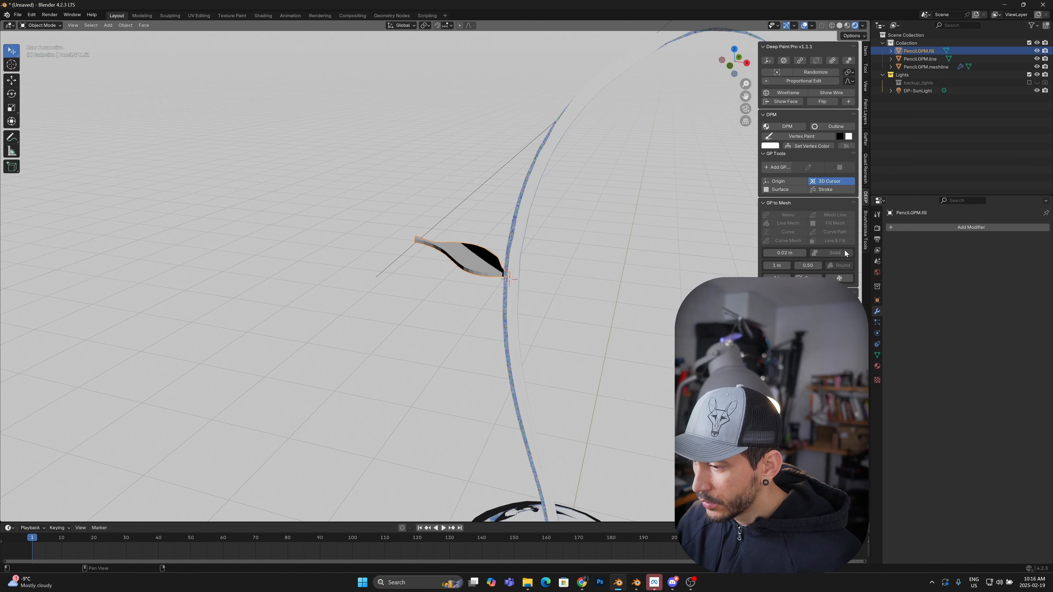
pyautogui.moveTo(598, 278); pyautogui.dragTo(532, 273, button='middle')
# Apply the DPM material to the leaf and turn on the wireframe overlay to check its mesh.
pyautogui.keyDown('shift'); pyautogui.click(575, 264); pyautogui.keyUp('shift')
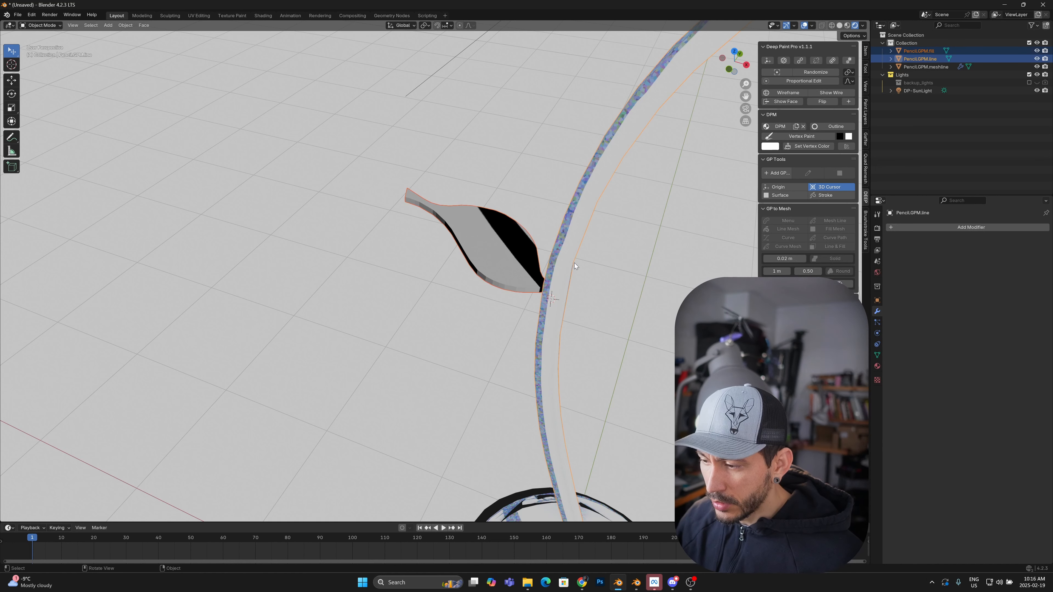
pyautogui.click(528, 216)
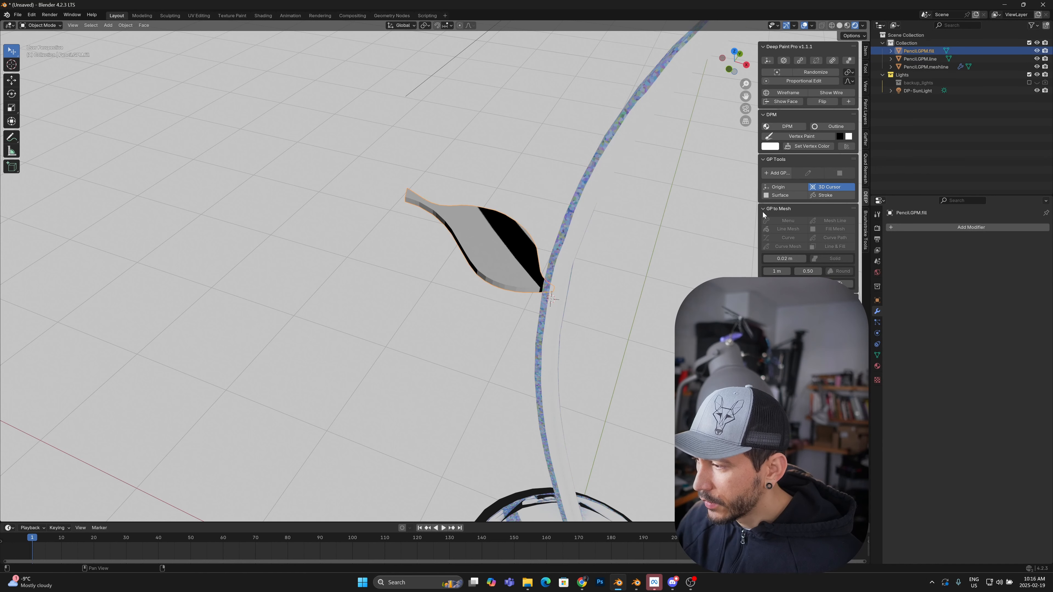
pyautogui.click(787, 126)
pyautogui.moveTo(521, 297)
pyautogui.mouseDown(button='middle')
pyautogui.moveTo(523, 260)
pyautogui.moveTo(547, 313)
pyautogui.moveTo(505, 345)
pyautogui.mouseUp(button='middle')
pyautogui.moveTo(535, 270); pyautogui.dragTo(551, 275, button='middle')
pyautogui.hotkey('shift', 'z')
pyautogui.scroll(3, 502, 261)
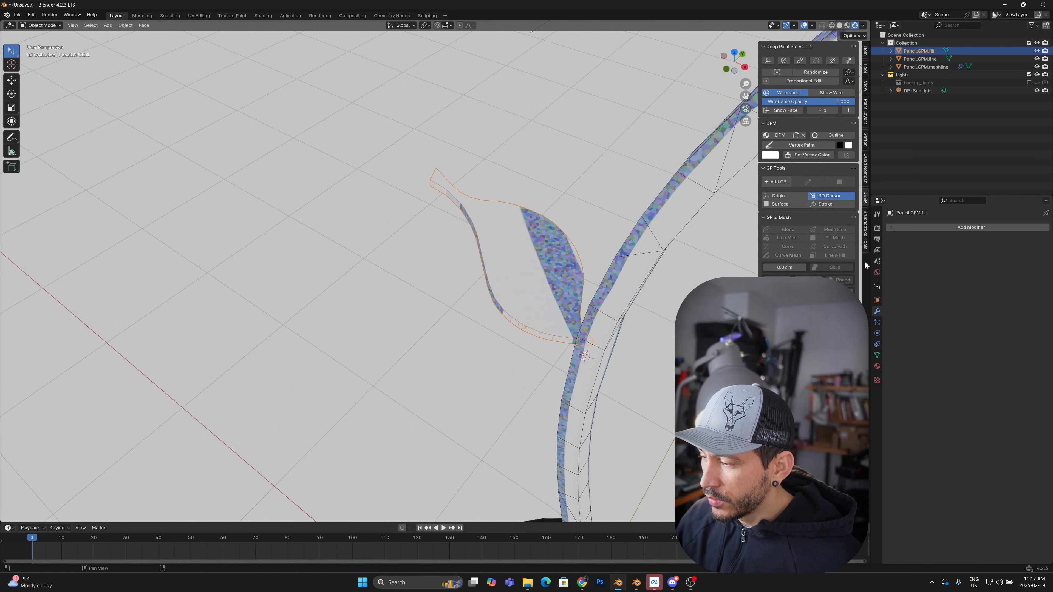
# Triangulate the leaf mesh.
pyautogui.scroll(-5, 799, 253)
pyautogui.scroll(-2, 798, 257)
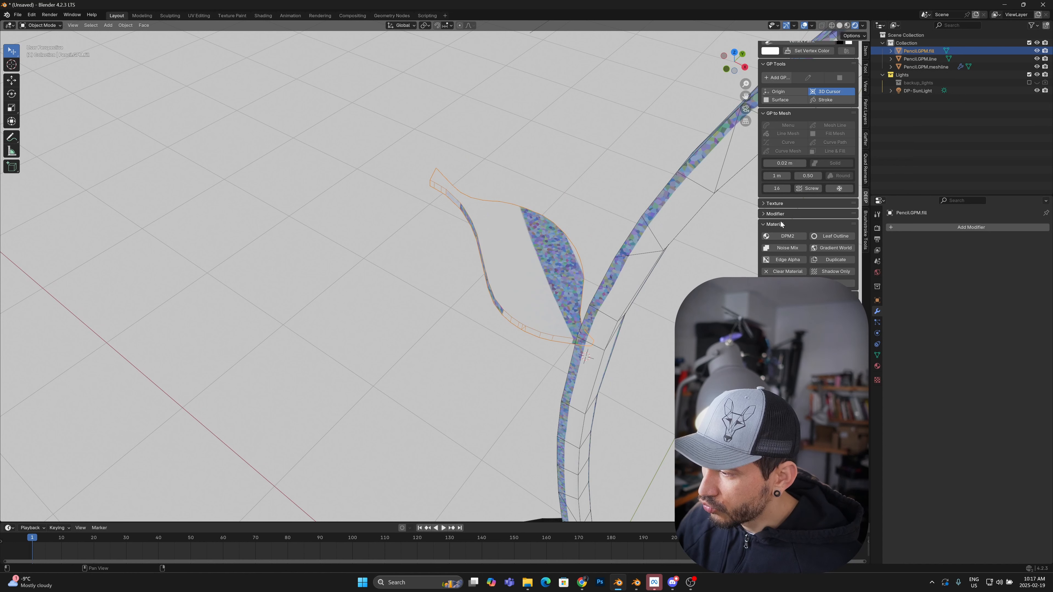
pyautogui.click(775, 214)
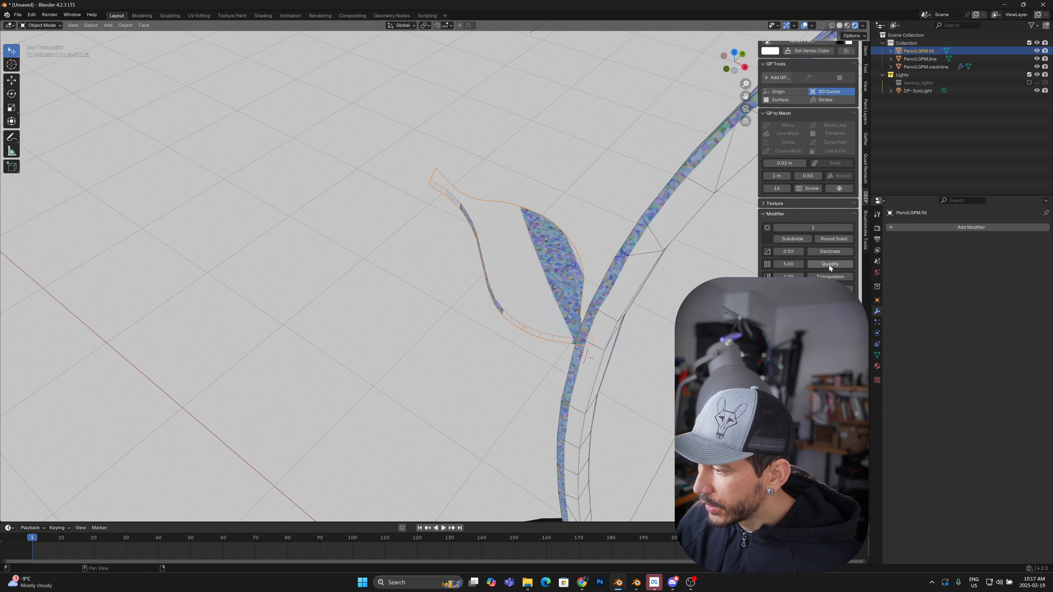
pyautogui.click(833, 277)
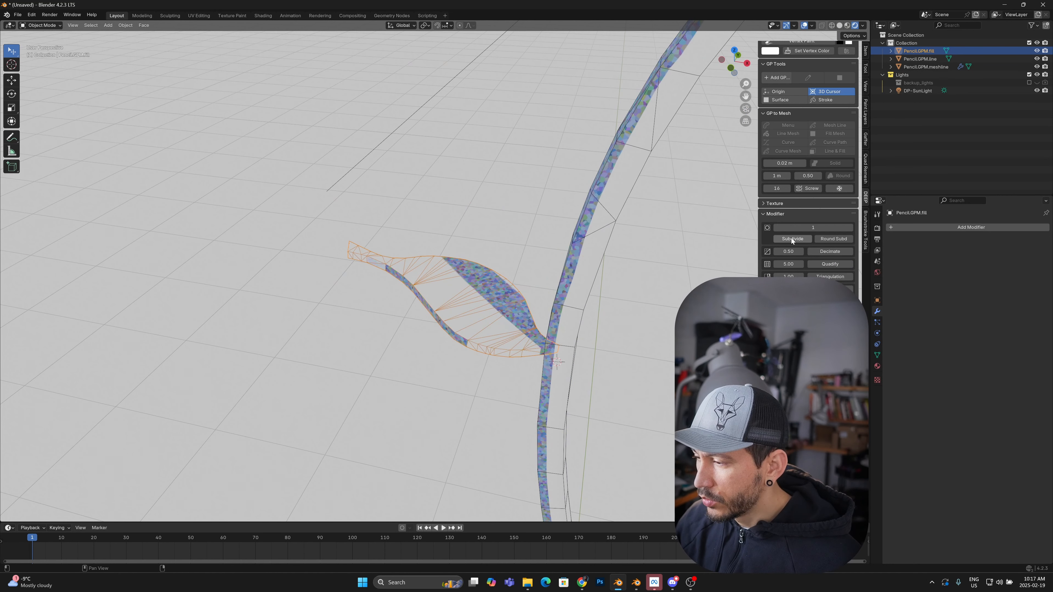
# Try subdividing the leaf mesh once, undo it, and remesh the leaf at 0.10.
pyautogui.click(791, 239)
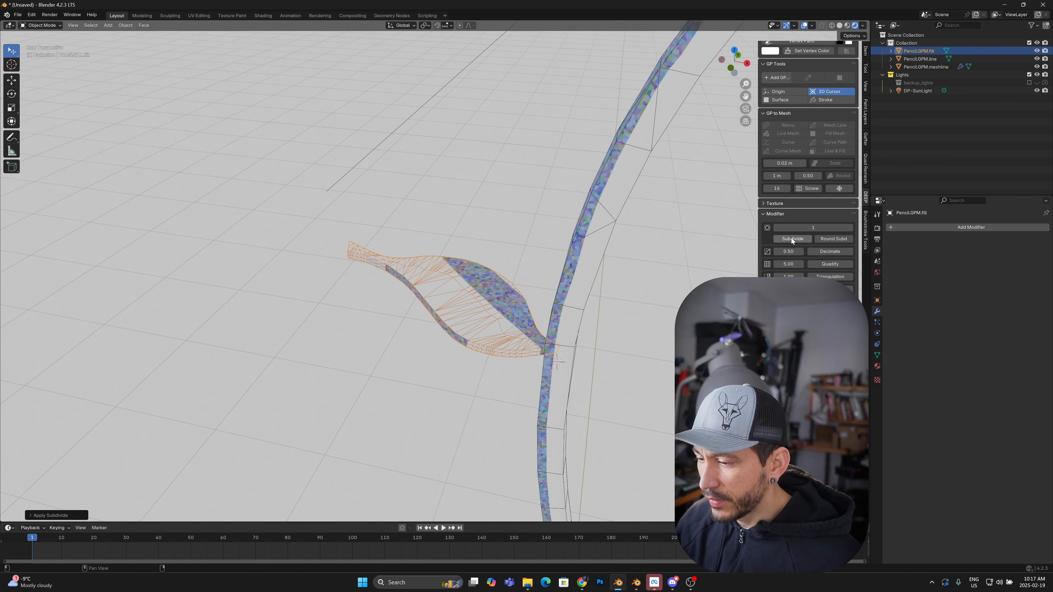
pyautogui.hotkey('ctrl', 'z')
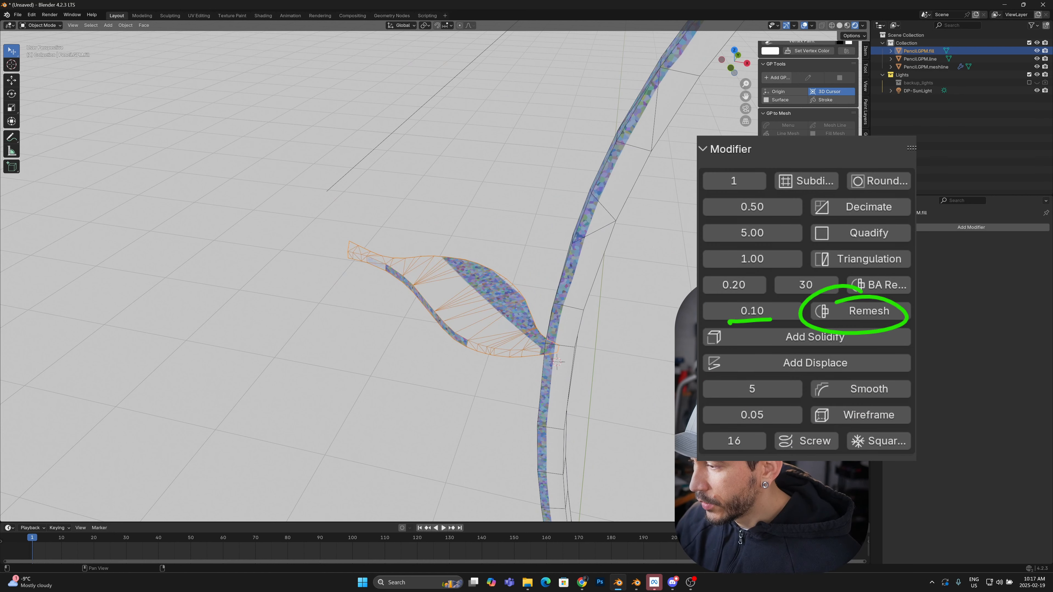
pyautogui.moveTo(425, 278); pyautogui.dragTo(427, 364, button='middle')
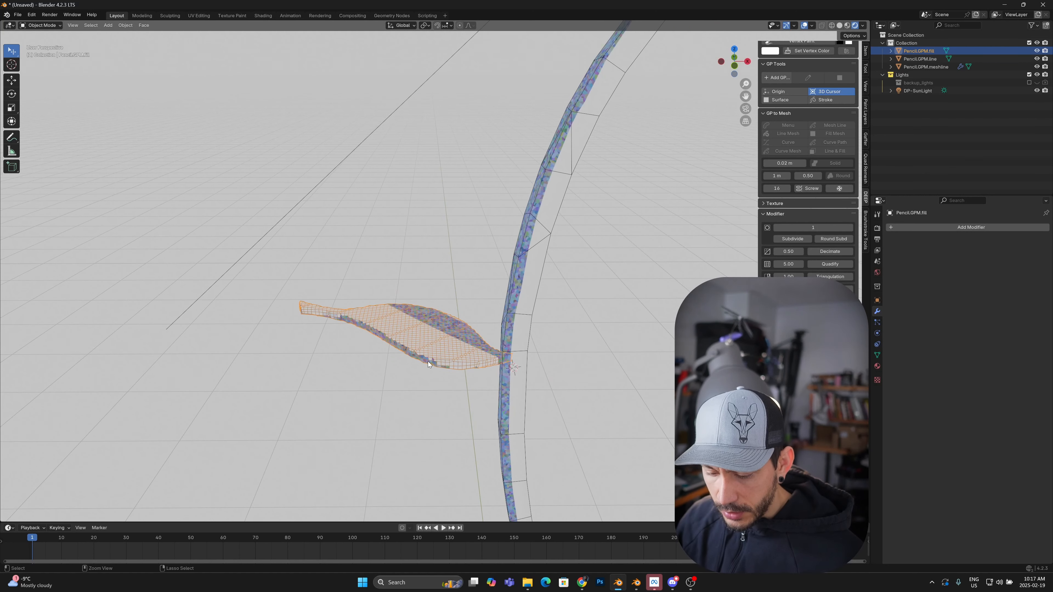
# Sculpt the leaf with the Grab brush so its middle arches upward and it bends along its length.
pyautogui.hotkey('ctrl', 'Tab')
pyautogui.click(426, 409)
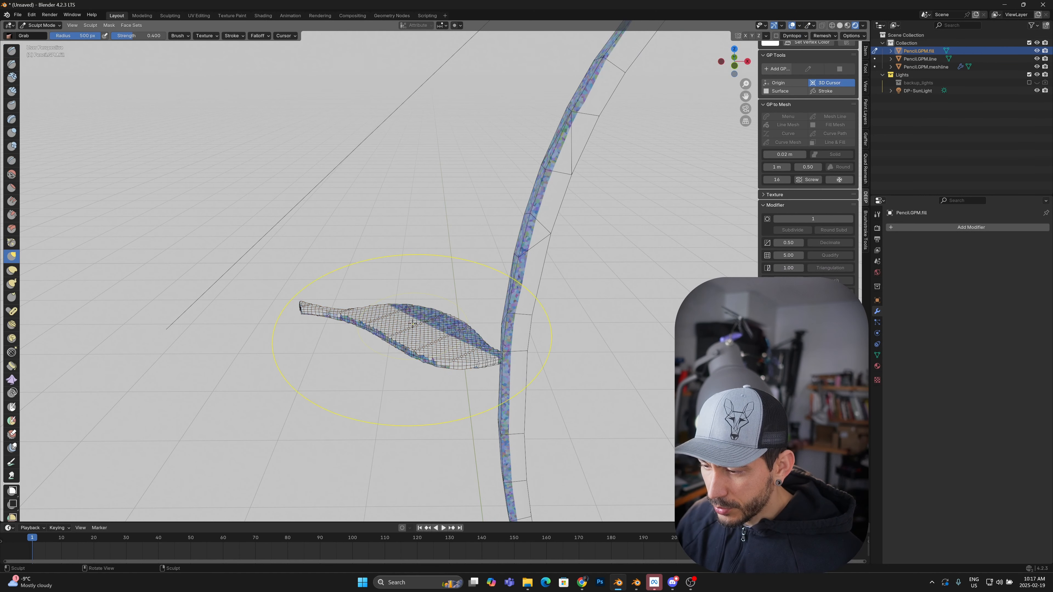
pyautogui.moveTo(423, 308)
pyautogui.mouseDown()
pyautogui.moveTo(368, 288)
pyautogui.moveTo(325, 327)
pyautogui.moveTo(331, 338)
pyautogui.moveTo(430, 299)
pyautogui.moveTo(427, 288)
pyautogui.mouseUp()
pyautogui.click(337, 312)
pyautogui.moveTo(476, 225); pyautogui.dragTo(341, 230, button='middle')
pyautogui.moveTo(526, 332); pyautogui.dragTo(491, 303, button='middle')
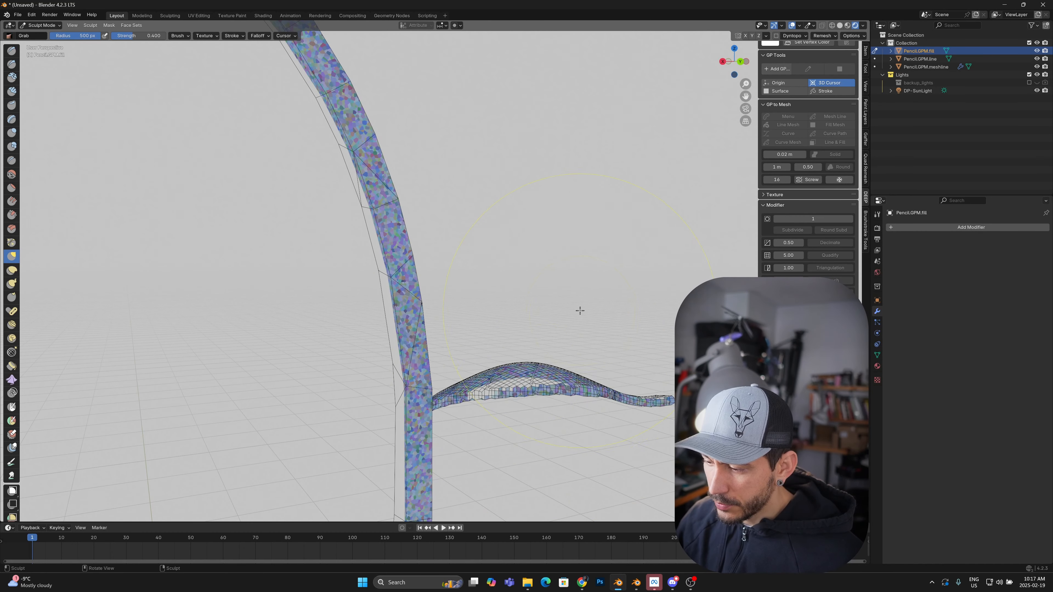
pyautogui.moveTo(580, 310); pyautogui.dragTo(551, 291, button='middle')
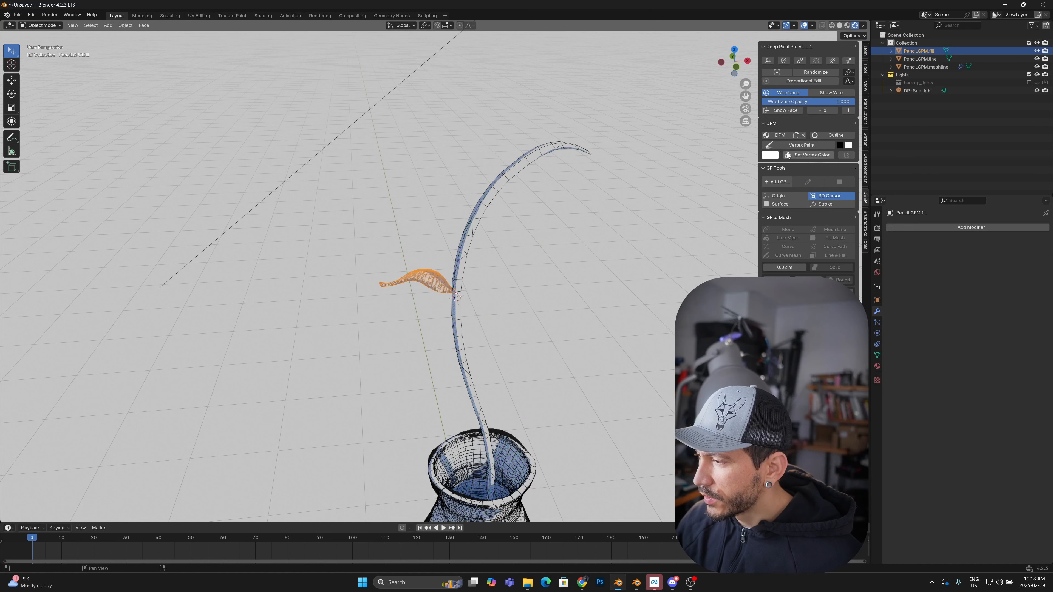
# Add a Deep Paint outline to the leaf and to the stem.
pyautogui.click(846, 135)
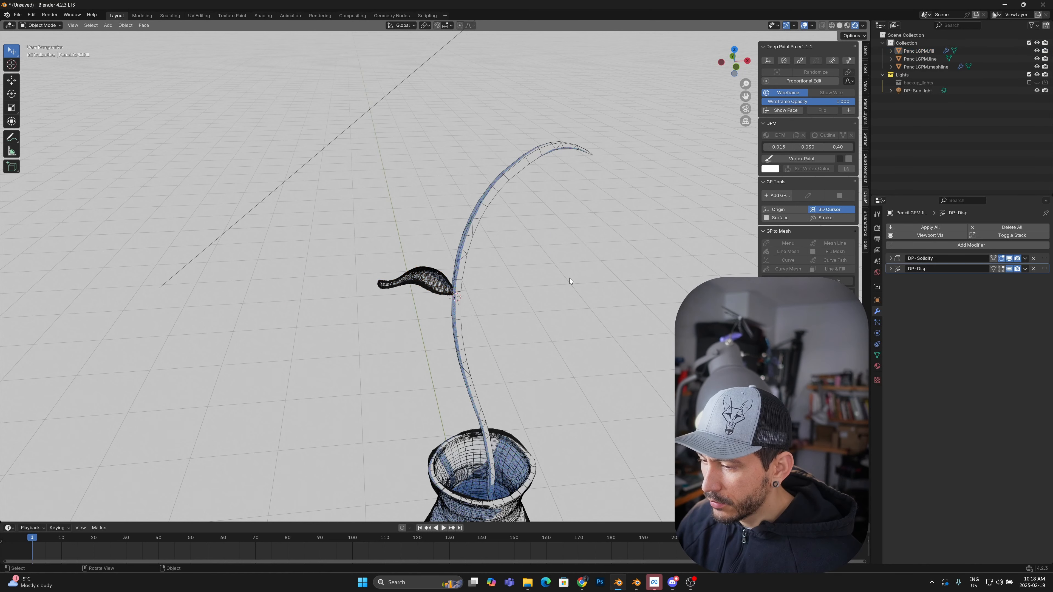
pyautogui.scroll(-3, 441, 305)
pyautogui.moveTo(442, 305); pyautogui.dragTo(434, 256, button='middle')
pyautogui.click(450, 254)
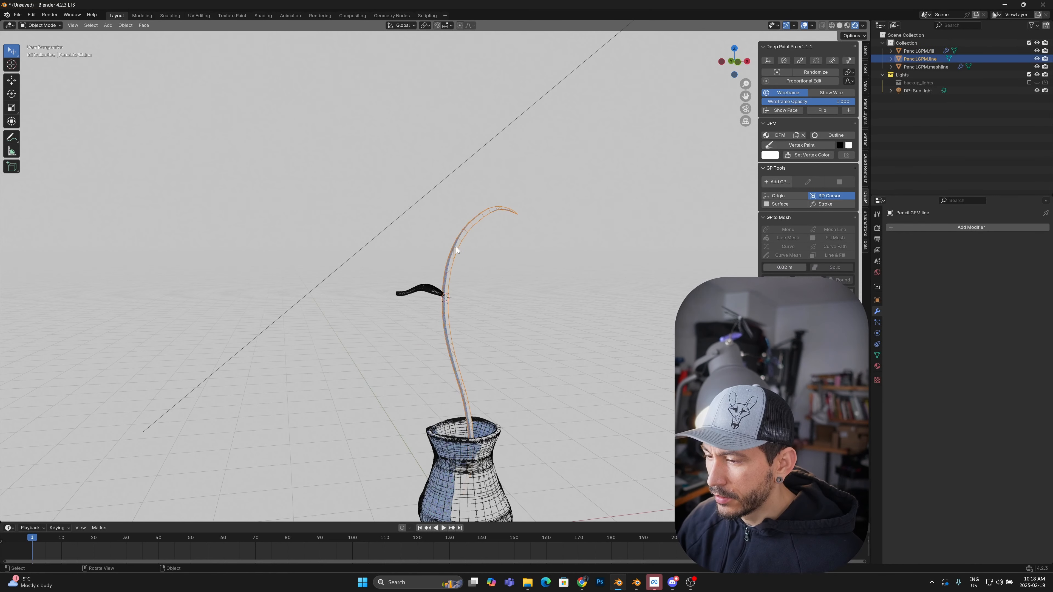
pyautogui.click(841, 135)
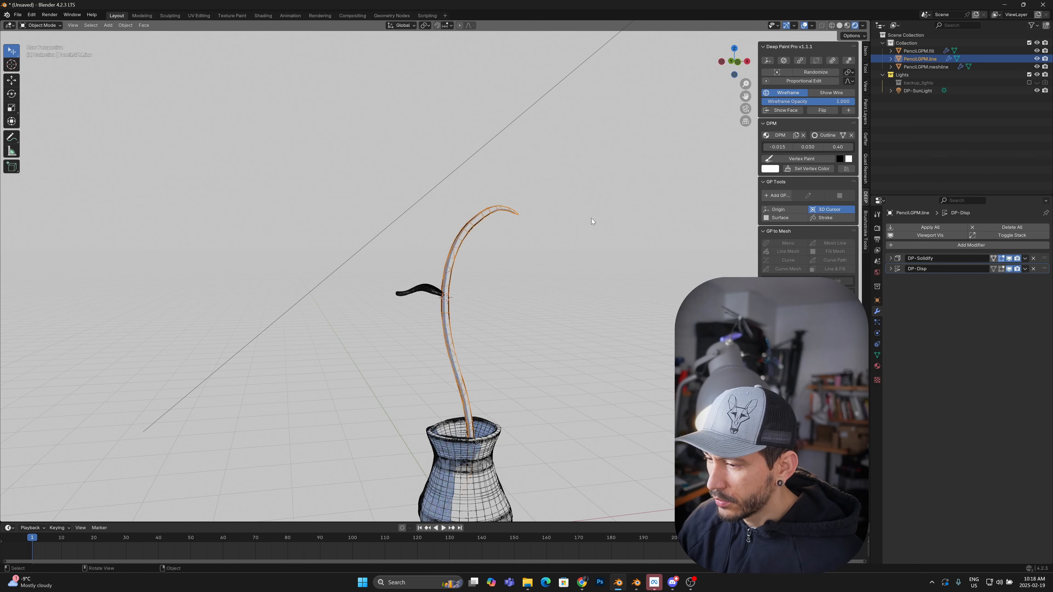
# Place the 3D cursor at the tip of the curved stem.
pyautogui.click(592, 218)
pyautogui.moveTo(584, 297); pyautogui.dragTo(470, 294, button='middle')
pyautogui.scroll(3, 549, 289)
pyautogui.keyDown('shift'); pyautogui.moveTo(549, 289); pyautogui.dragTo(481, 285, button='middle'); pyautogui.keyUp('shift')
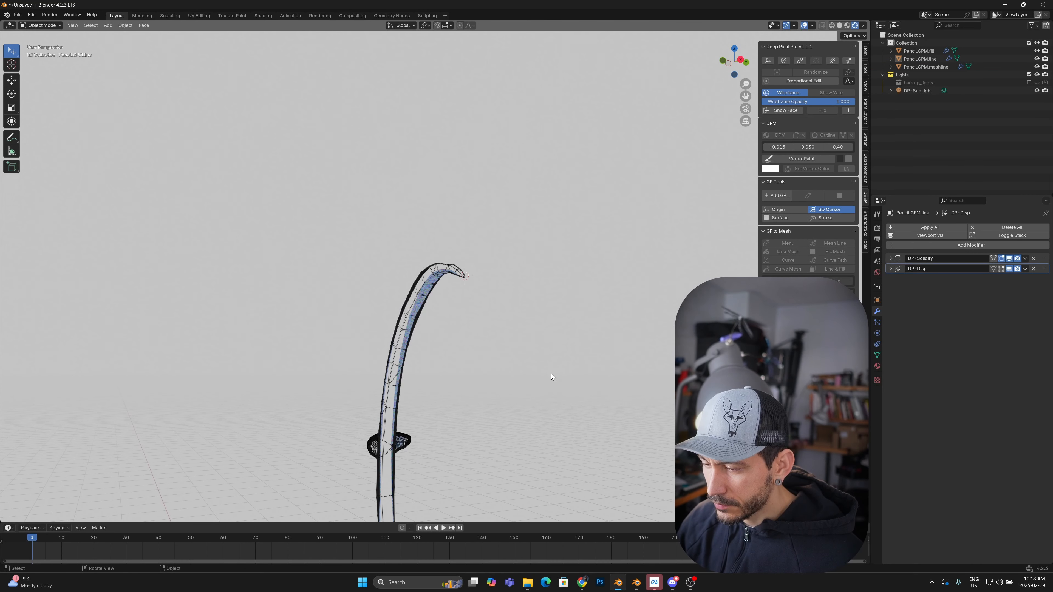
# Place the 3D cursor inside the vase opening and add a blank Grease Pencil object there.
pyautogui.scroll(-3, 530, 369)
pyautogui.keyDown('shift'); pyautogui.moveTo(437, 359); pyautogui.dragTo(391, 351, button='middle'); pyautogui.keyUp('shift')
pyautogui.click(401, 347)
pyautogui.click(511, 327)
pyautogui.moveTo(511, 327); pyautogui.dragTo(506, 392, button='middle')
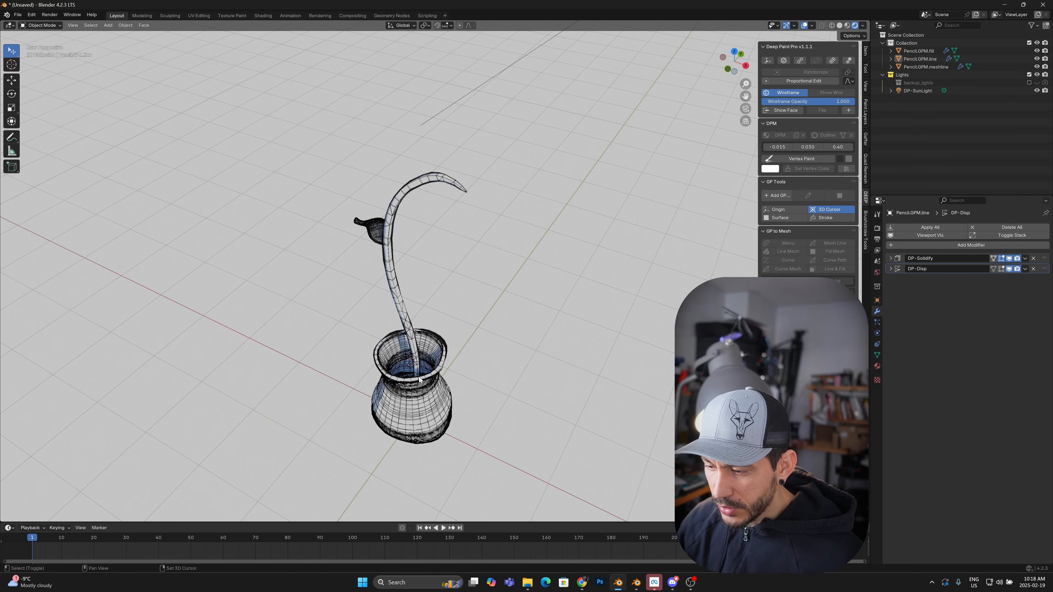
pyautogui.scroll(-4, 534, 337)
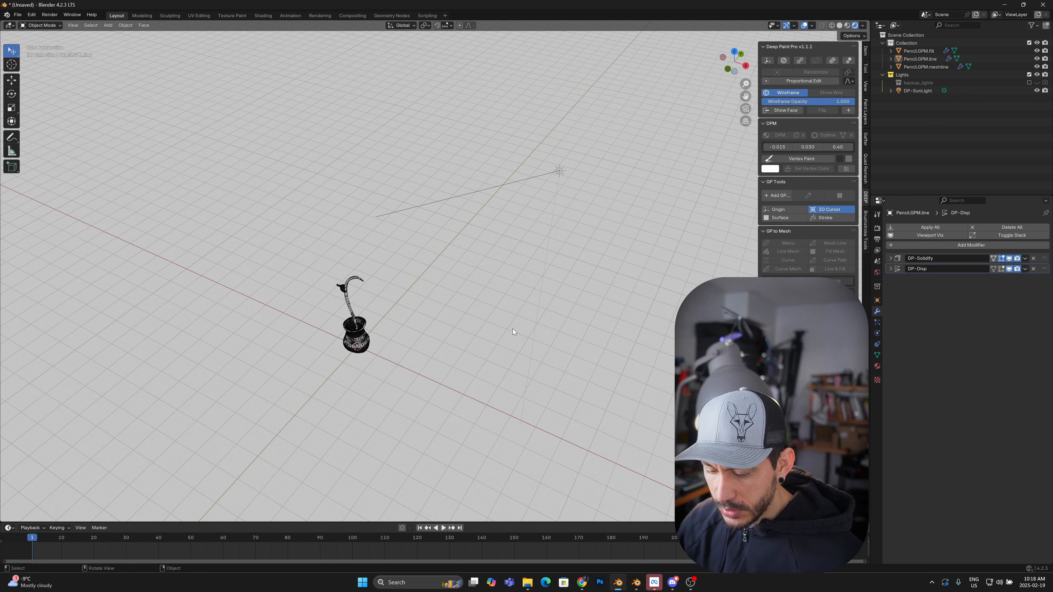
pyautogui.hotkey('shift', 'w')
pyautogui.click(469, 306)
pyautogui.moveTo(375, 403)
pyautogui.mouseDown(button='middle')
pyautogui.moveTo(382, 358)
pyautogui.moveTo(607, 256)
pyautogui.moveTo(559, 309)
pyautogui.moveTo(576, 309)
pyautogui.mouseUp(button='middle')
pyautogui.scroll(6, 597, 262)
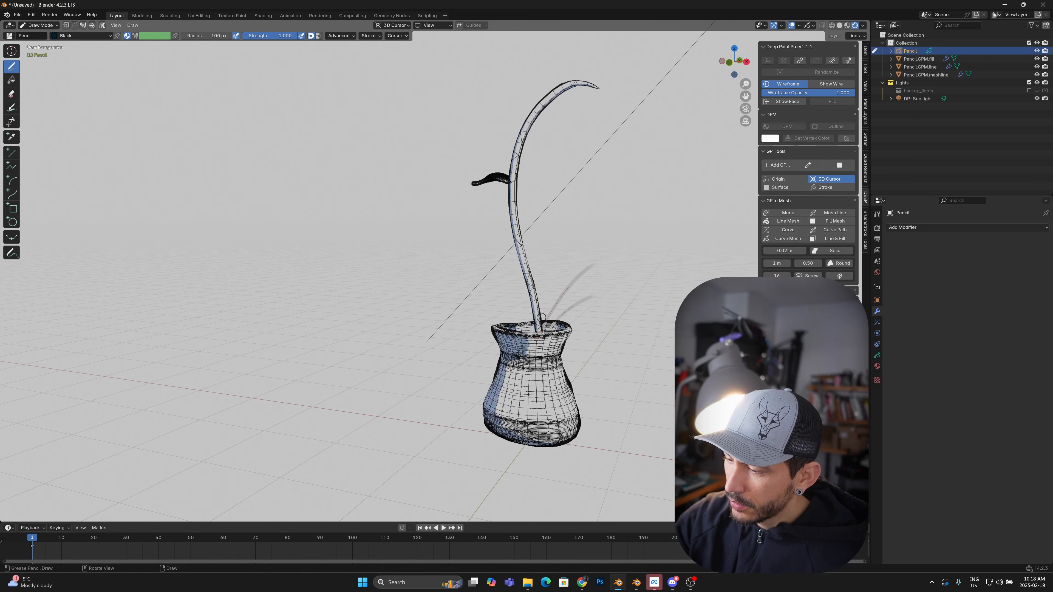
# Draw several curved, blade-like leaf strokes fanning out of the vase opening on all sides of the stem.
pyautogui.moveTo(551, 312); pyautogui.dragTo(644, 304, button='middle')
pyautogui.moveTo(391, 347); pyautogui.dragTo(415, 374, button='middle')
pyautogui.moveTo(328, 328); pyautogui.dragTo(416, 254)
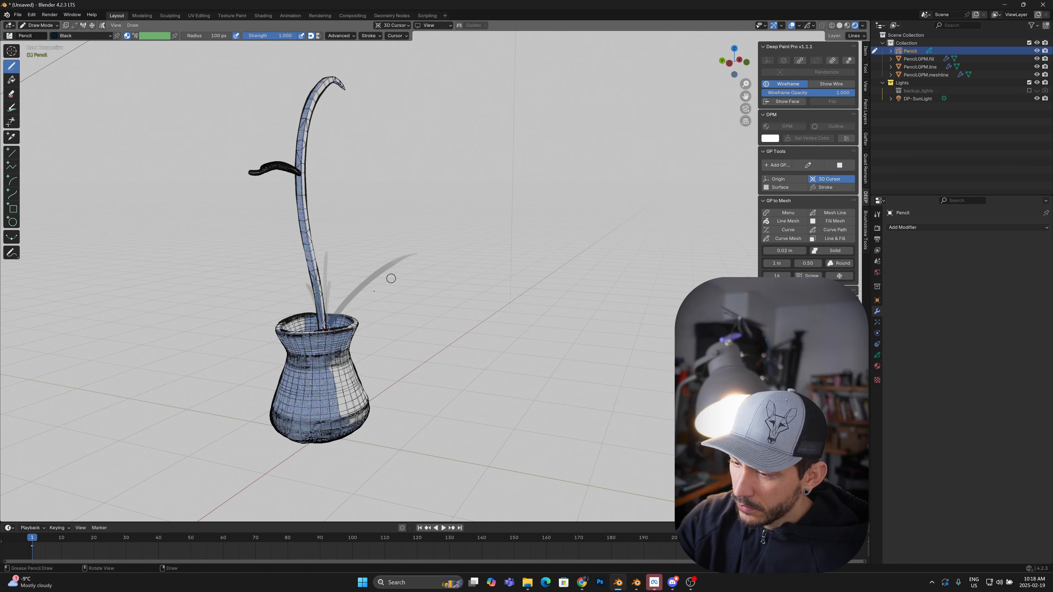
pyautogui.moveTo(367, 291); pyautogui.dragTo(647, 320, button='middle')
pyautogui.keyDown('shift'); pyautogui.moveTo(646, 320); pyautogui.dragTo(550, 365, button='middle'); pyautogui.keyUp('shift')
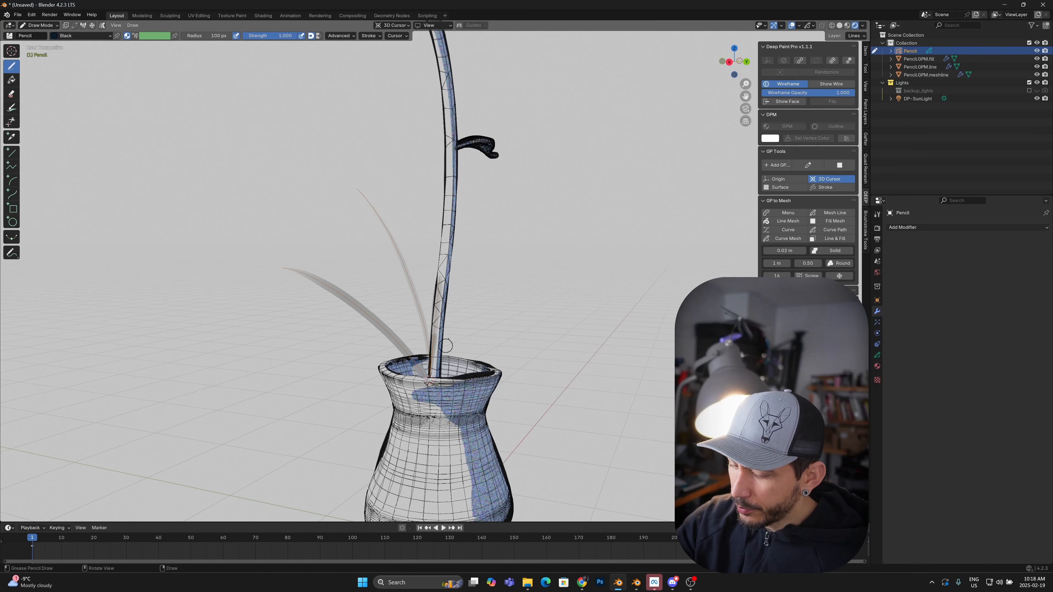
pyautogui.rightClick(503, 314)
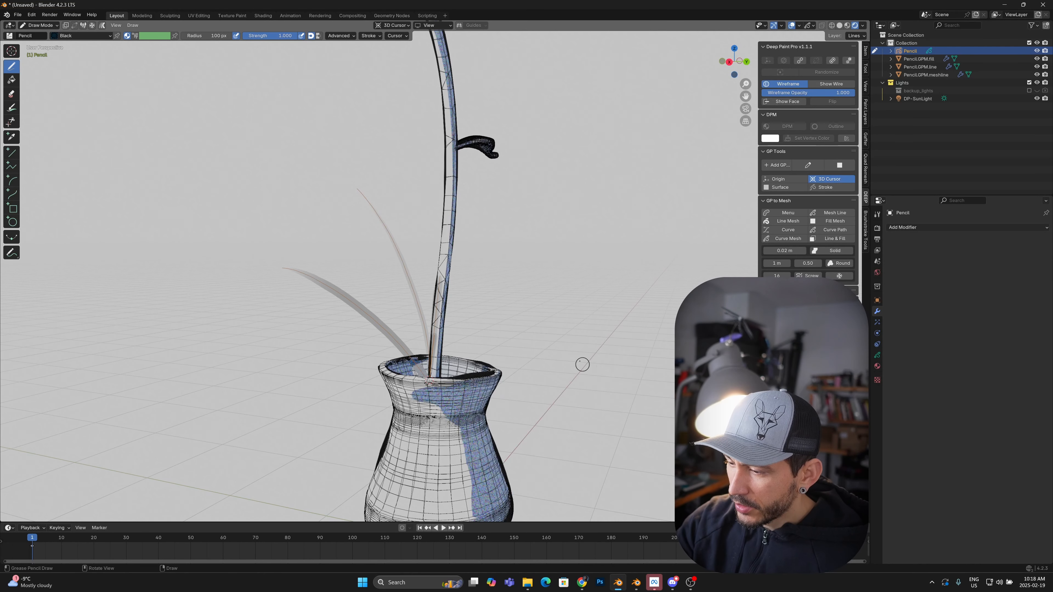
pyautogui.rightClick(548, 339)
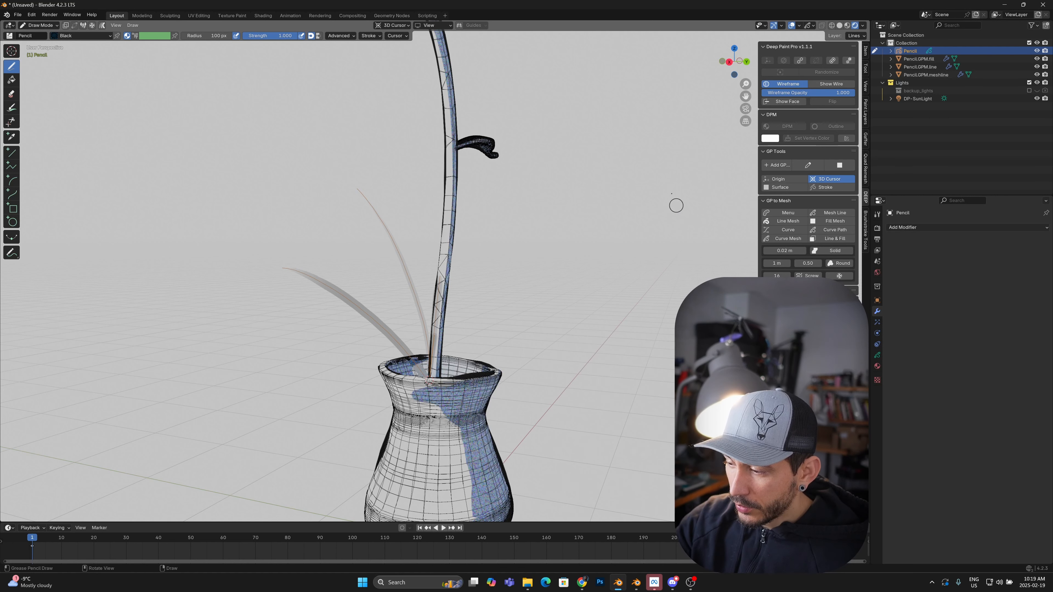
pyautogui.moveTo(445, 360); pyautogui.dragTo(575, 225)
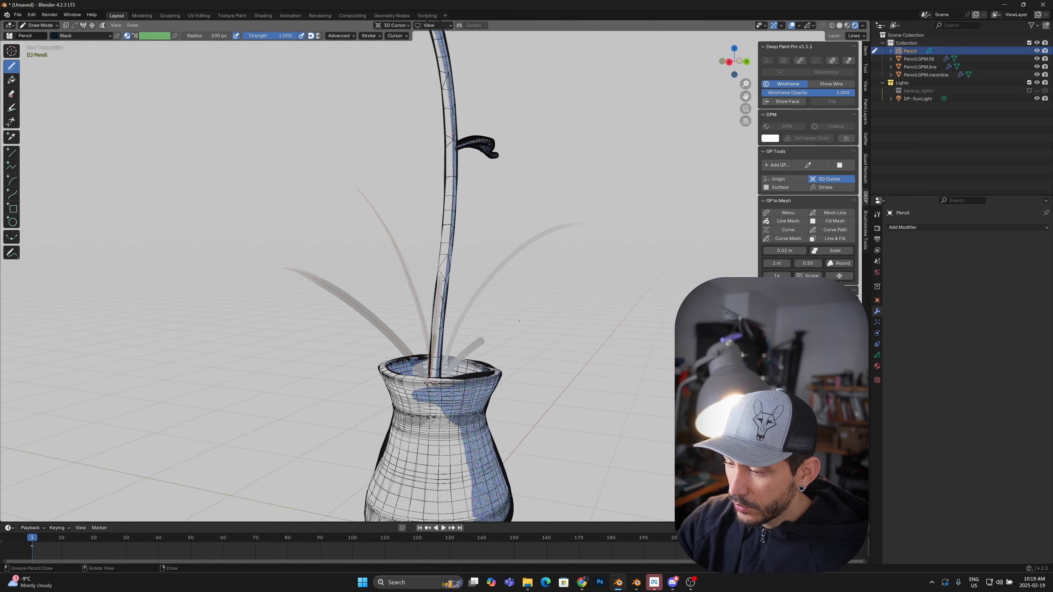
pyautogui.moveTo(451, 363); pyautogui.dragTo(622, 323)
# Convert the blade strokes to a line mesh with depth 0.0050 and decimate 0.2000, and apply the DPM material.
pyautogui.moveTo(586, 350)
pyautogui.mouseDown(button='middle')
pyautogui.moveTo(665, 360)
pyautogui.moveTo(621, 346)
pyautogui.moveTo(623, 317)
pyautogui.mouseUp(button='middle')
pyautogui.hotkey('shift', 'w')
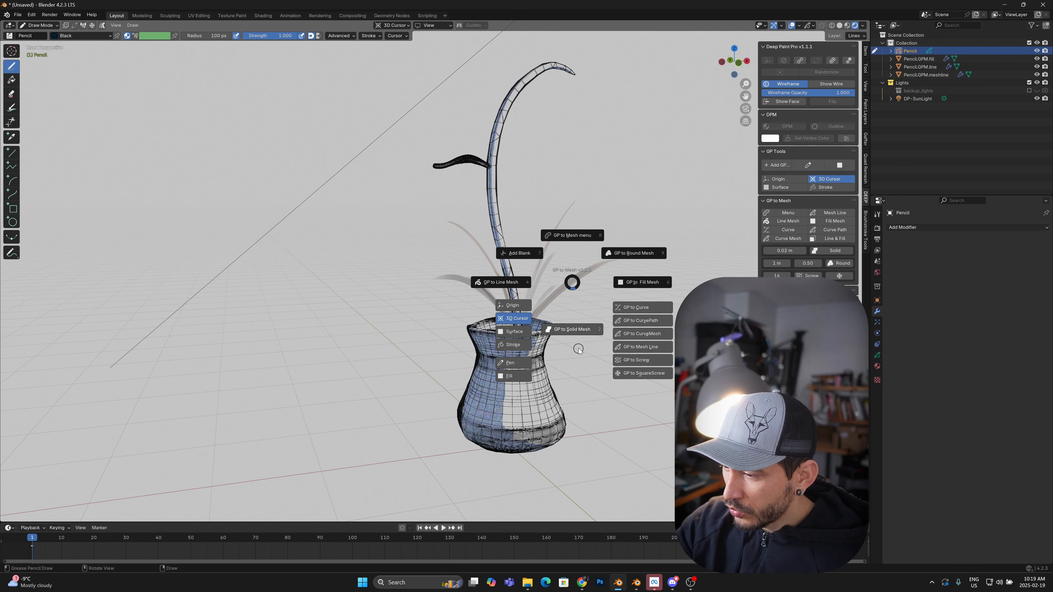
pyautogui.click(578, 236)
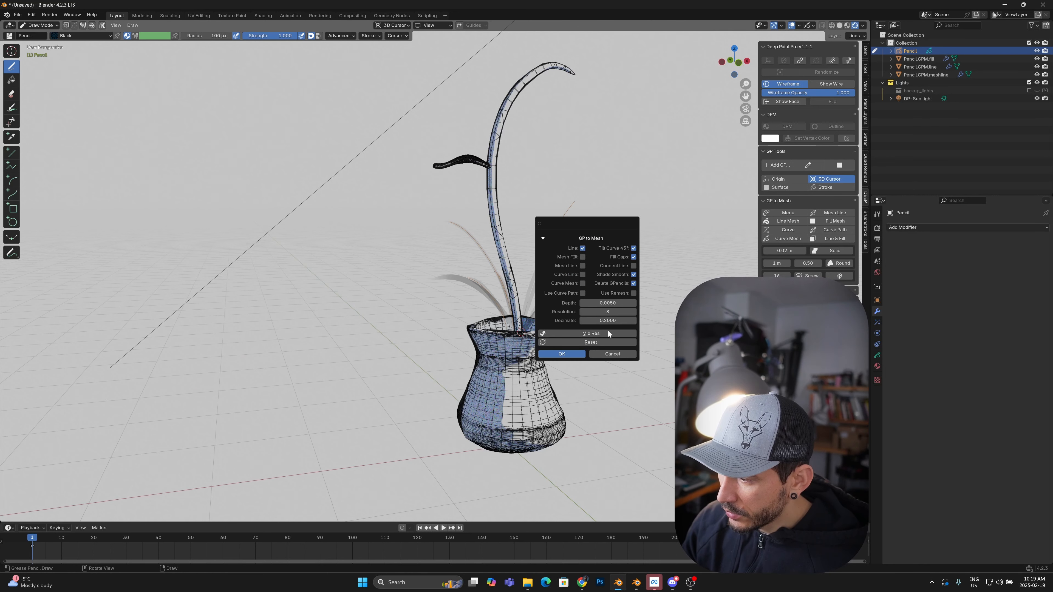
pyautogui.click(570, 355)
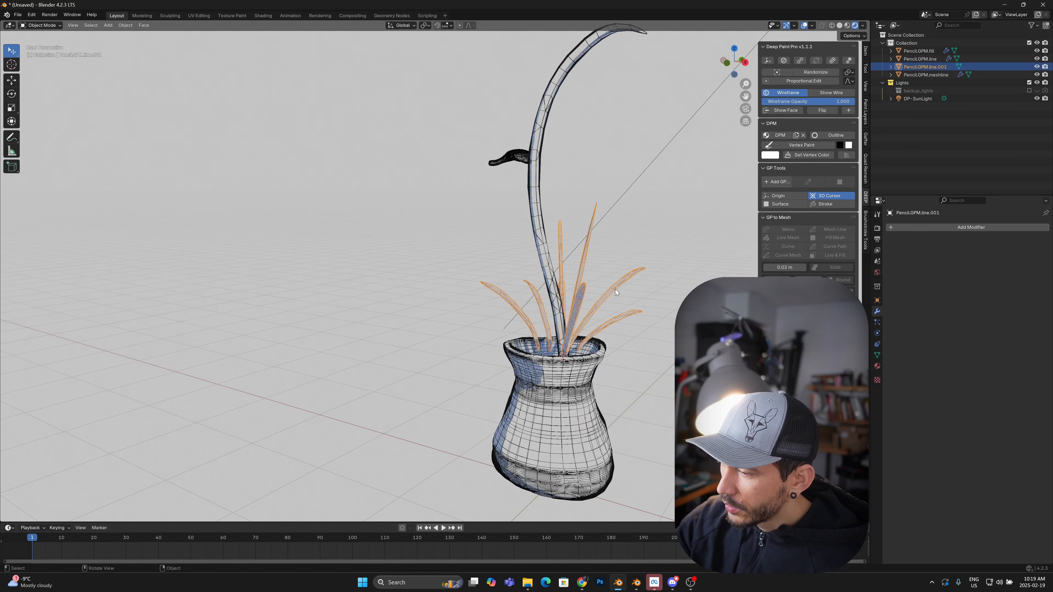
# Add an outline to the blade leaves and turn off the wireframe overlay.
pyautogui.moveTo(630, 333); pyautogui.dragTo(788, 175, button='middle')
pyautogui.click(831, 137)
pyautogui.click(656, 329)
pyautogui.moveTo(656, 329); pyautogui.dragTo(508, 346, button='middle')
pyautogui.hotkey('ctrl', 'shift', 'w')
# Place the 3D cursor at the tip of the stem and add a blank Grease Pencil object there.
pyautogui.keyDown('shift'); pyautogui.rightClick(501, 351); pyautogui.keyUp('shift')
pyautogui.hotkey('shift', 'w')
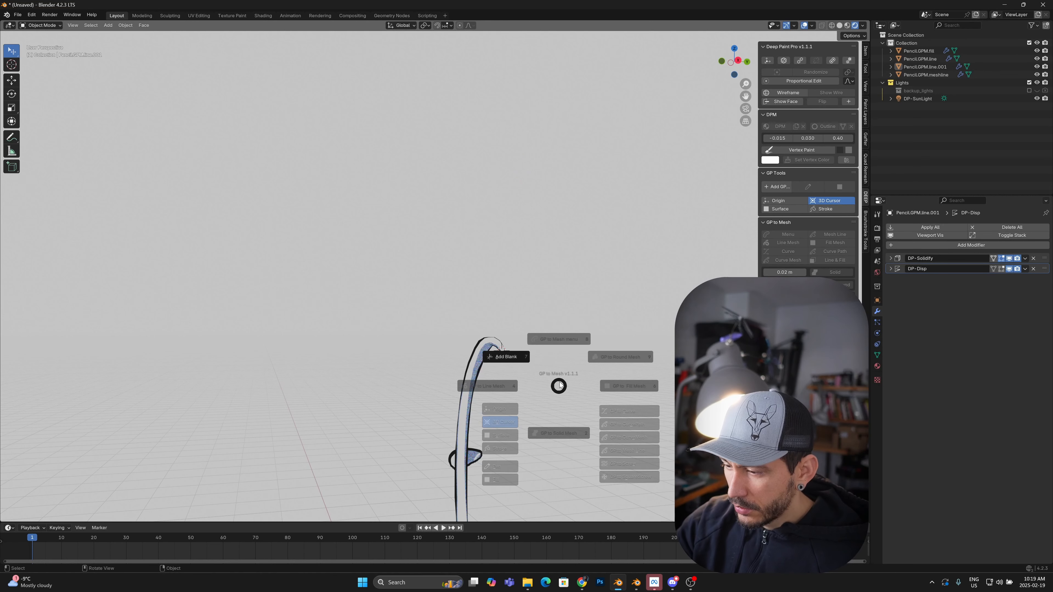
pyautogui.click(515, 360)
pyautogui.moveTo(552, 386); pyautogui.dragTo(505, 353, button='middle')
pyautogui.keyDown('shift'); pyautogui.moveTo(473, 308); pyautogui.dragTo(513, 336, button='middle'); pyautogui.keyUp('shift')
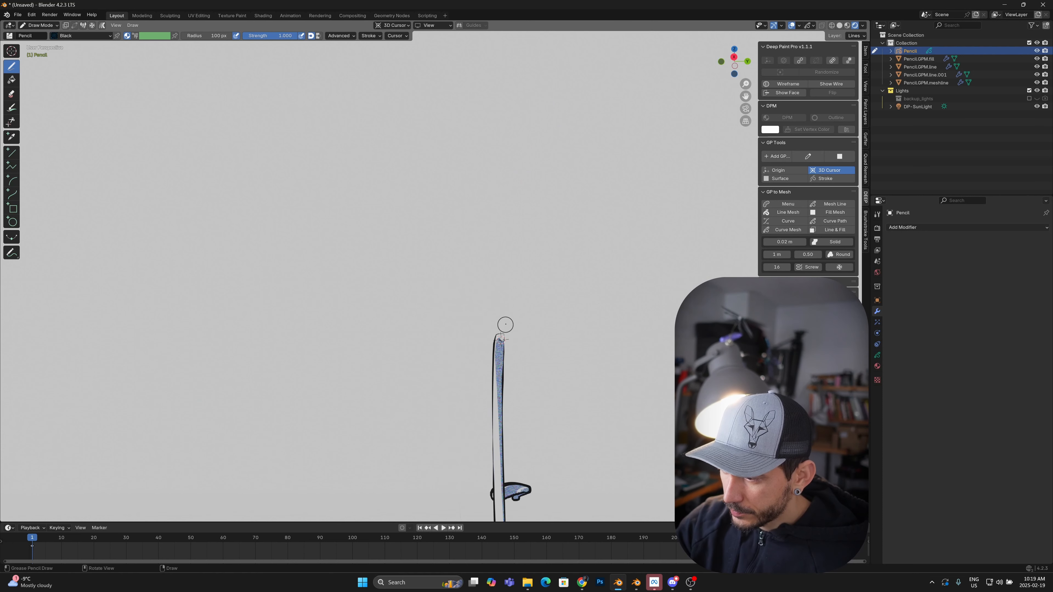
pyautogui.moveTo(514, 334)
pyautogui.mouseDown(button='middle')
pyautogui.moveTo(508, 322)
pyautogui.moveTo(500, 337)
pyautogui.mouseUp(button='middle')
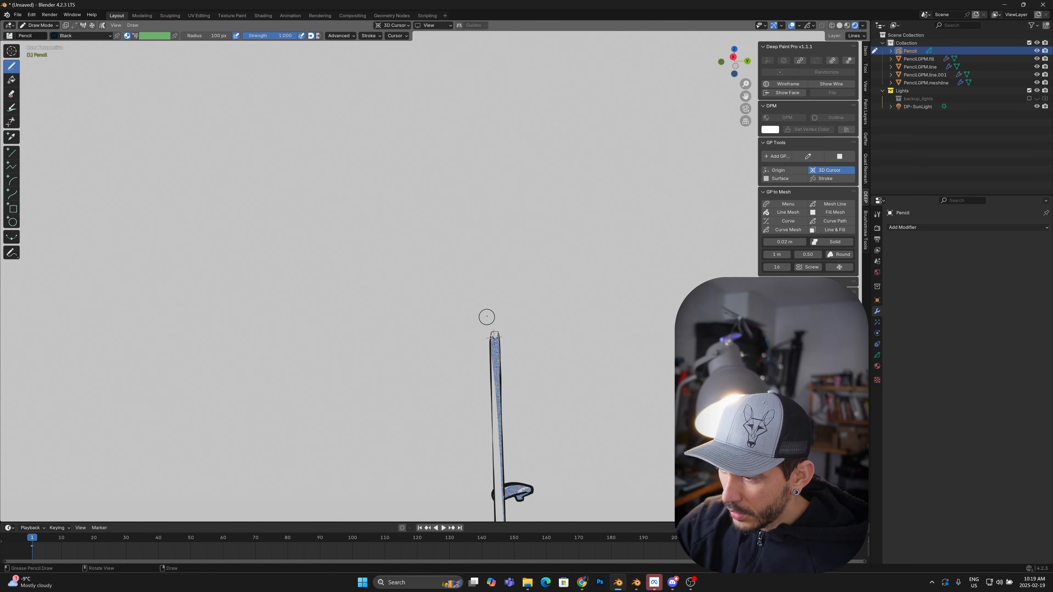
pyautogui.hotkey('ctrl', 'z')
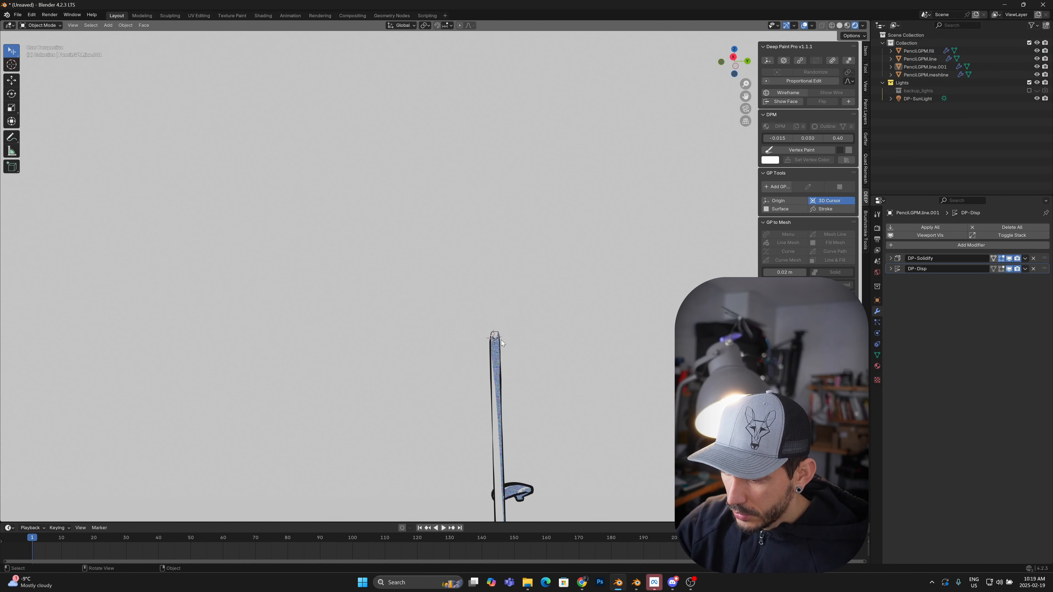
pyautogui.press('q')
pyautogui.click(457, 315)
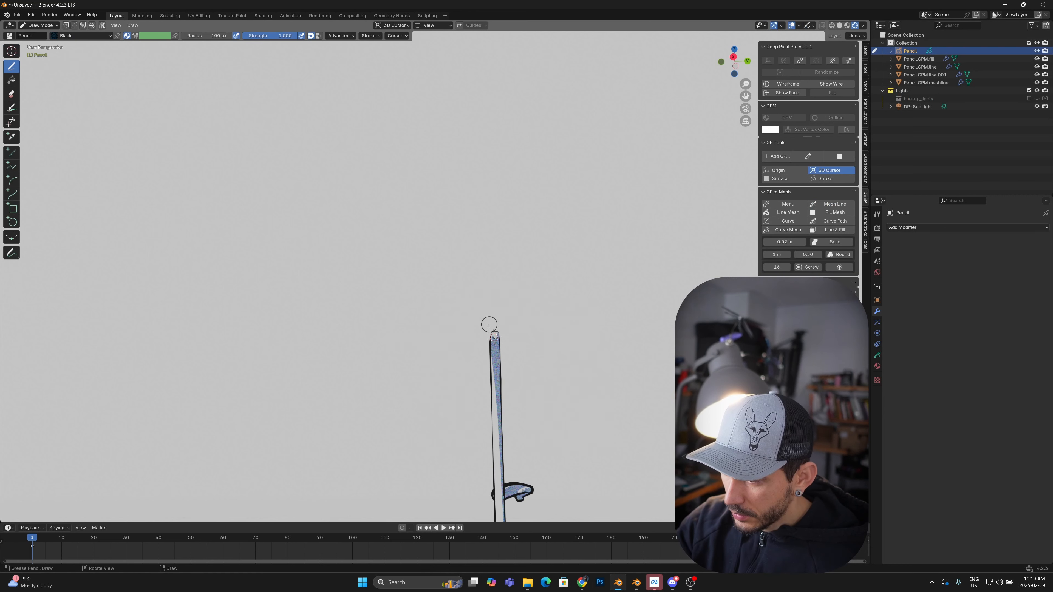
# Draw a small circle around the stem tip as the flower's centre and convert it to a solid mesh.
pyautogui.moveTo(560, 402)
pyautogui.mouseDown(button='middle')
pyautogui.moveTo(602, 384)
pyautogui.moveTo(625, 388)
pyautogui.moveTo(580, 417)
pyautogui.mouseUp(button='middle')
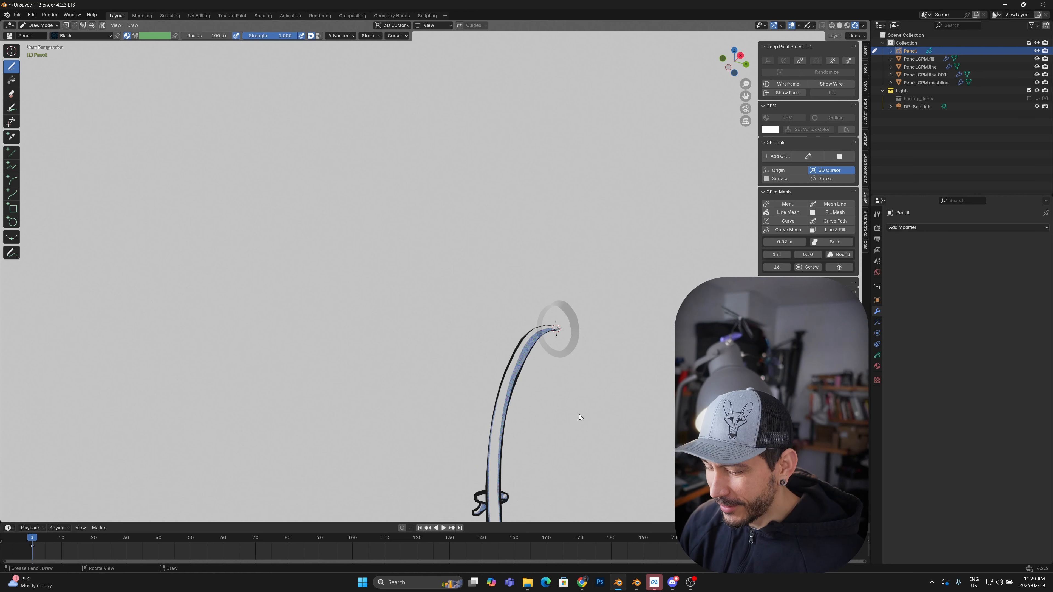
pyautogui.moveTo(583, 360); pyautogui.dragTo(558, 338, button='middle')
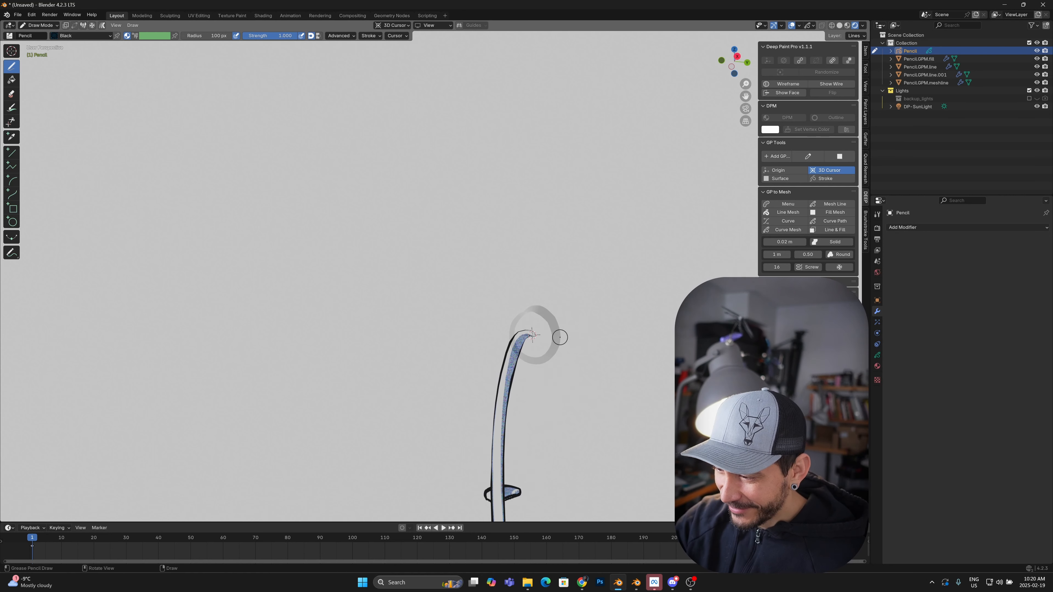
pyautogui.hotkey('shift', 'q')
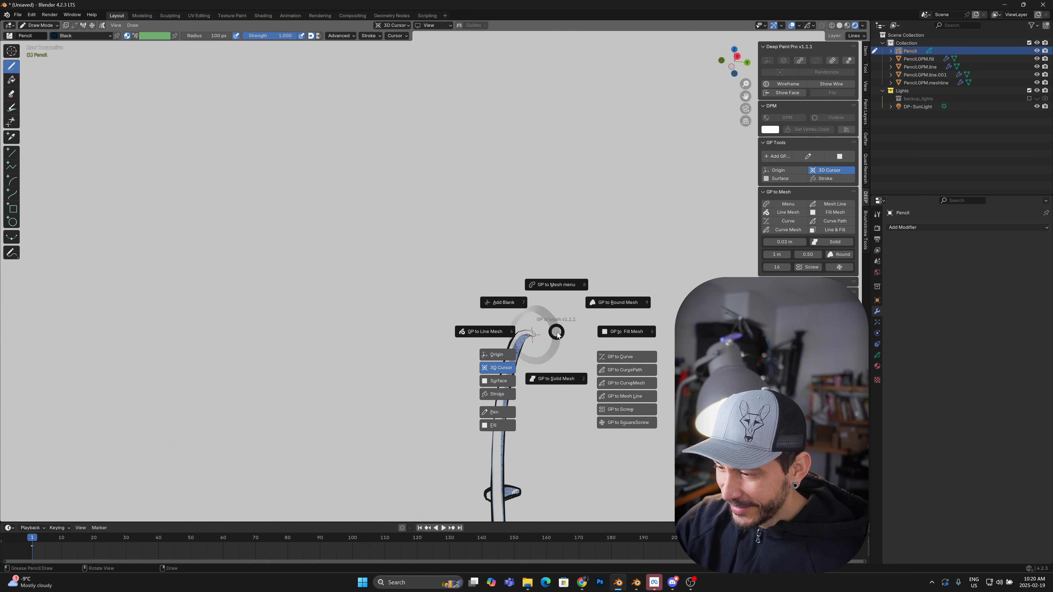
pyautogui.click(564, 380)
pyautogui.moveTo(569, 390)
pyautogui.mouseDown(button='middle')
pyautogui.moveTo(494, 319)
pyautogui.moveTo(504, 320)
pyautogui.mouseUp(button='middle')
# Add a blank Grease Pencil object and draw a ring of petal outlines around the flower's centre.
pyautogui.hotkey('shift', 'q')
pyautogui.click(460, 291)
pyautogui.moveTo(494, 330)
pyautogui.mouseDown()
pyautogui.moveTo(510, 268)
pyautogui.moveTo(514, 330)
pyautogui.moveTo(557, 325)
pyautogui.moveTo(523, 344)
pyautogui.moveTo(523, 365)
pyautogui.moveTo(557, 386)
pyautogui.moveTo(511, 397)
pyautogui.moveTo(477, 376)
pyautogui.moveTo(437, 400)
pyautogui.moveTo(425, 372)
pyautogui.moveTo(473, 327)
pyautogui.moveTo(467, 269)
pyautogui.moveTo(491, 330)
pyautogui.mouseUp()
# Try converting the petal outlines to a solid mesh and delete the resulting petals.
pyautogui.hotkey('shift', 'q')
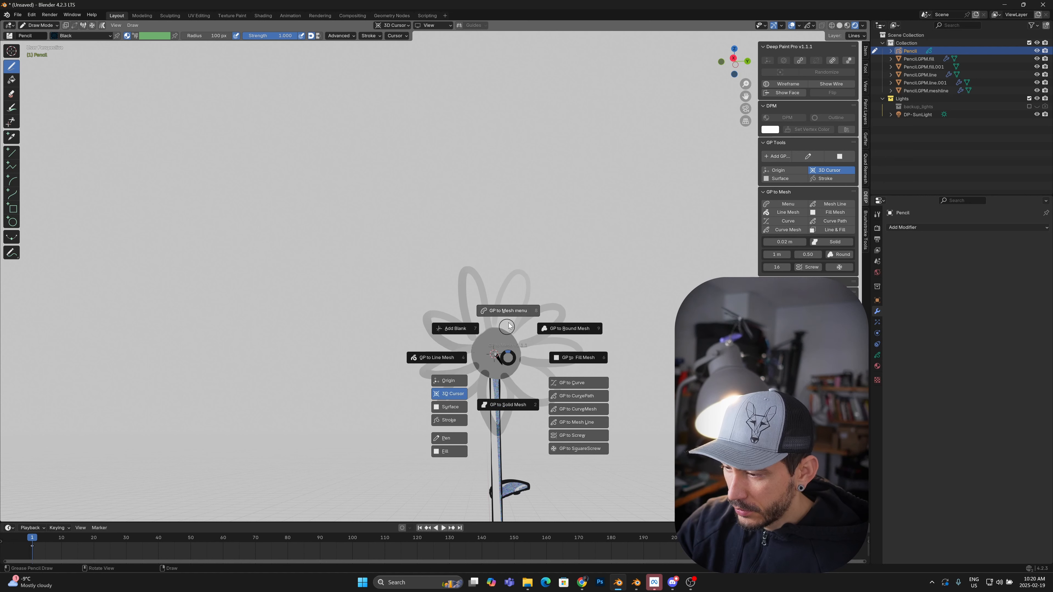
pyautogui.click(518, 408)
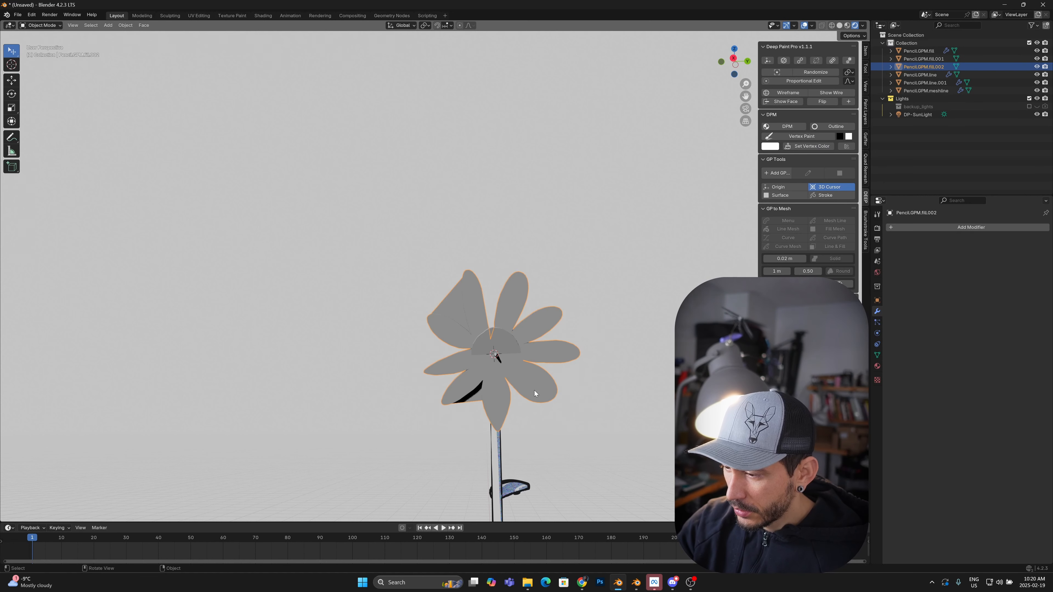
pyautogui.moveTo(531, 397)
pyautogui.mouseDown(button='middle')
pyautogui.moveTo(623, 425)
pyautogui.moveTo(628, 410)
pyautogui.moveTo(528, 387)
pyautogui.moveTo(502, 343)
pyautogui.mouseUp(button='middle')
pyautogui.press('Delete')
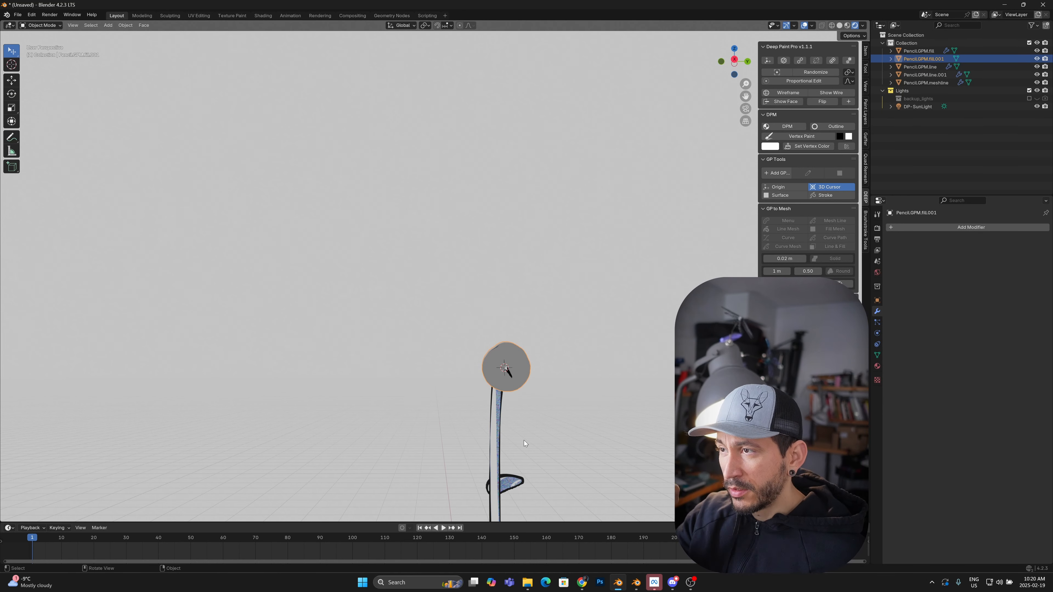
# Redraw a ring of petal outlines around the flower's centre in a blank Grease Pencil object and convert them to a solid mesh.
pyautogui.moveTo(531, 340); pyautogui.dragTo(511, 352, button='middle')
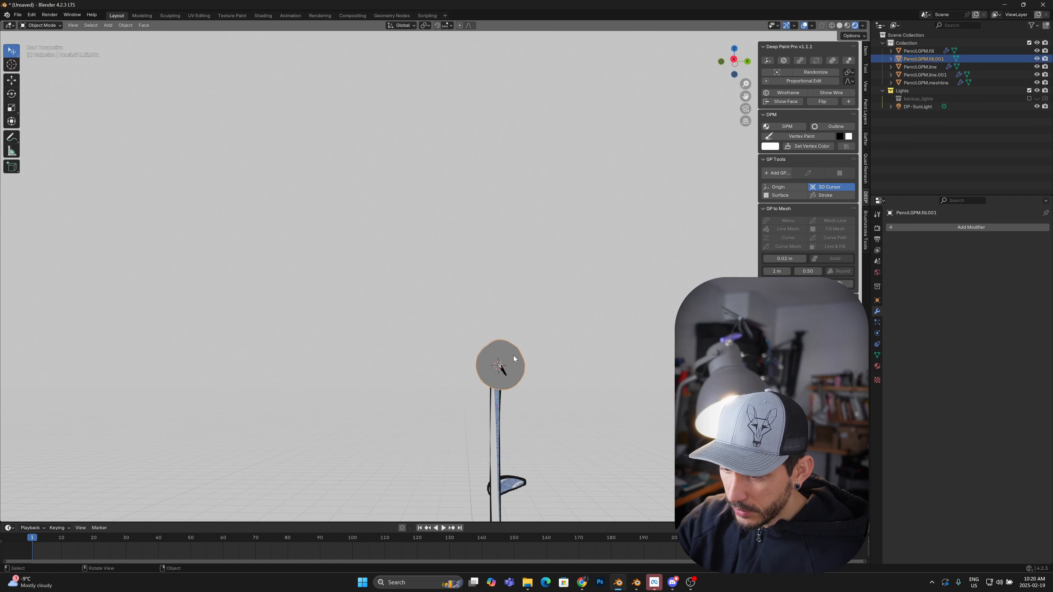
pyautogui.click(535, 339)
pyautogui.press('q')
pyautogui.click(499, 344)
pyautogui.moveTo(508, 334); pyautogui.dragTo(498, 342, button='middle')
pyautogui.moveTo(499, 341); pyautogui.dragTo(516, 349)
pyautogui.moveTo(515, 367)
pyautogui.mouseDown()
pyautogui.moveTo(524, 348)
pyautogui.moveTo(487, 336)
pyautogui.mouseUp()
pyautogui.moveTo(482, 346); pyautogui.dragTo(491, 369)
pyautogui.moveTo(492, 367); pyautogui.dragTo(503, 371)
pyautogui.moveTo(506, 369); pyautogui.dragTo(516, 361)
pyautogui.press('q')
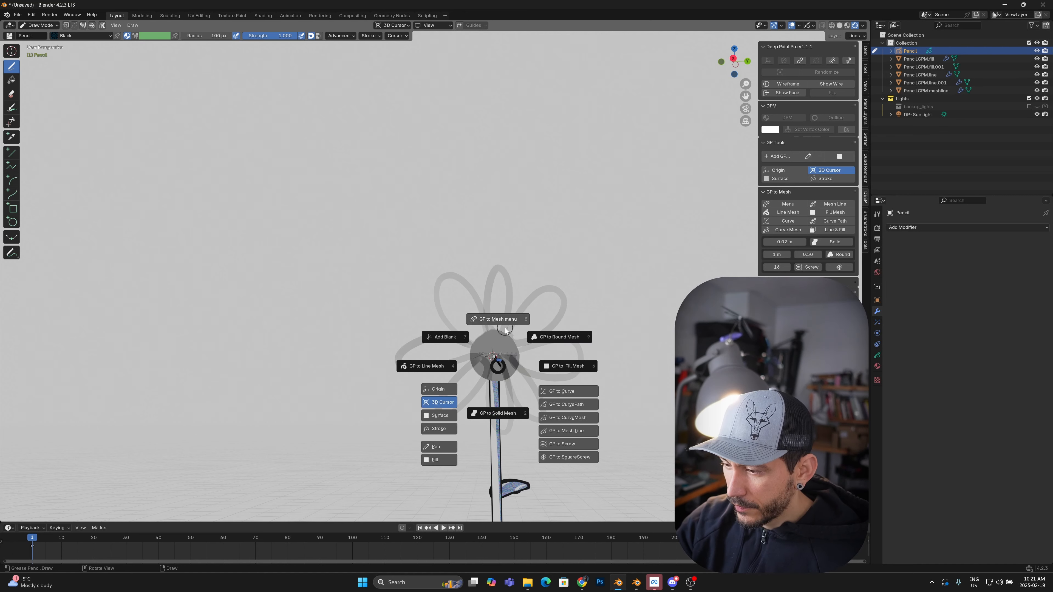
pyautogui.click(497, 413)
pyautogui.moveTo(548, 366)
pyautogui.mouseDown(button='middle')
pyautogui.moveTo(625, 392)
pyautogui.moveTo(584, 377)
pyautogui.mouseUp(button='middle')
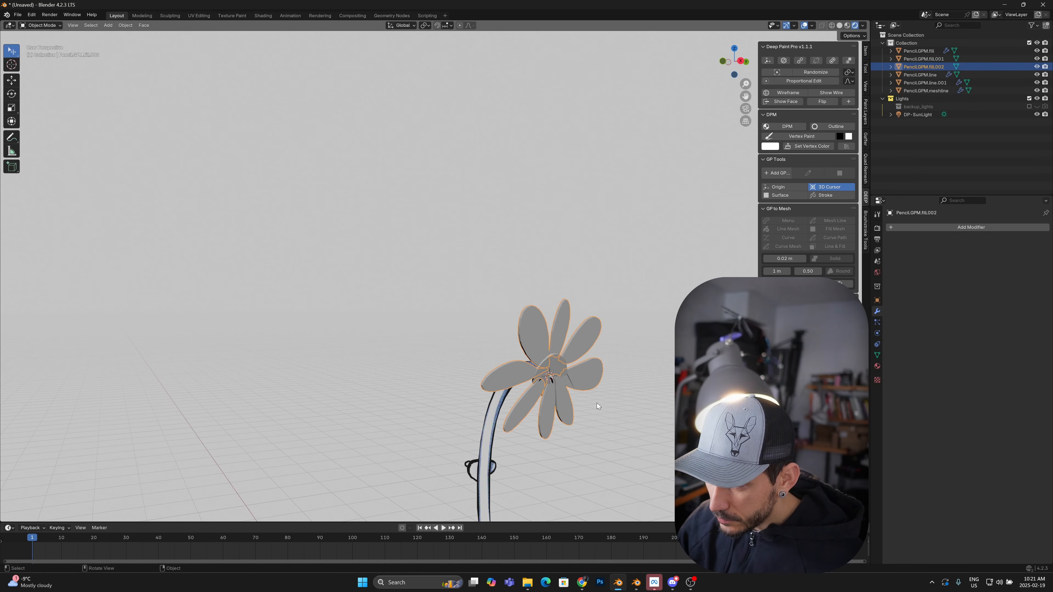
# Move the front face of the flower's centre disc outward to thicken it into a short cylinder.
pyautogui.press('Tab')
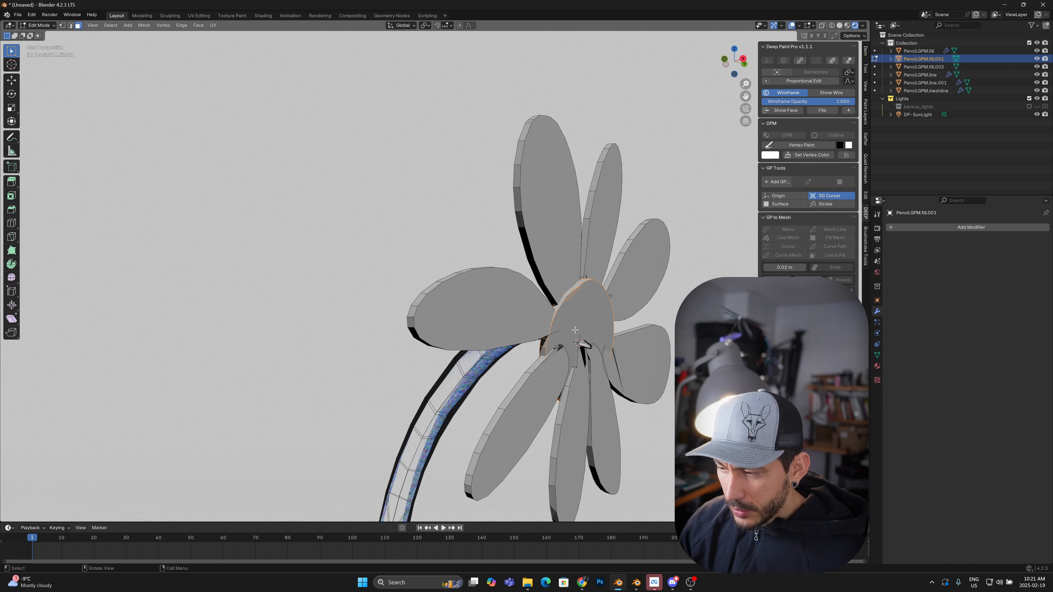
pyautogui.click(575, 329)
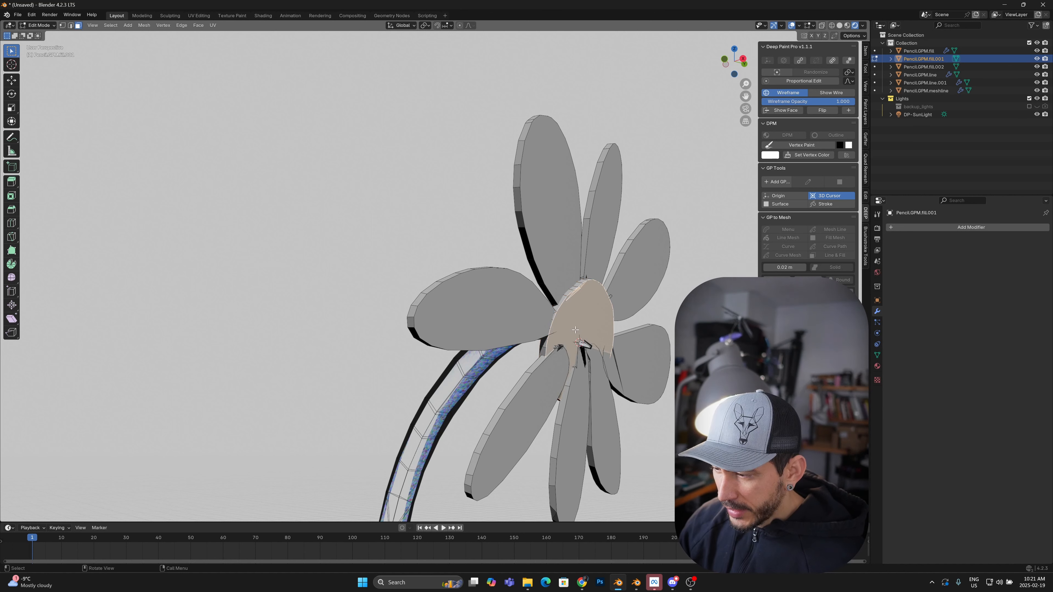
pyautogui.press('g')
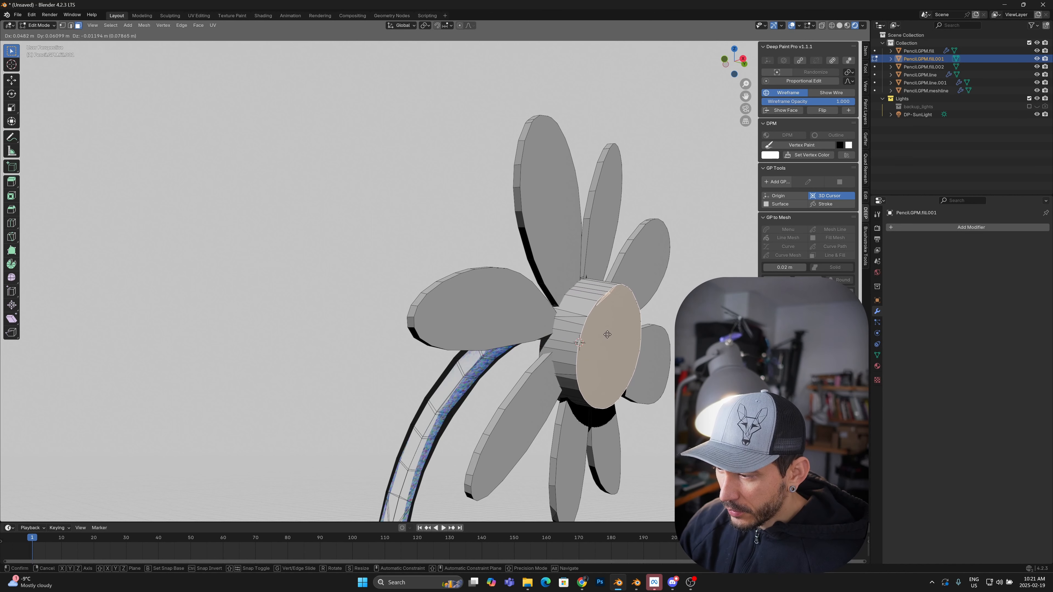
pyautogui.click(608, 334)
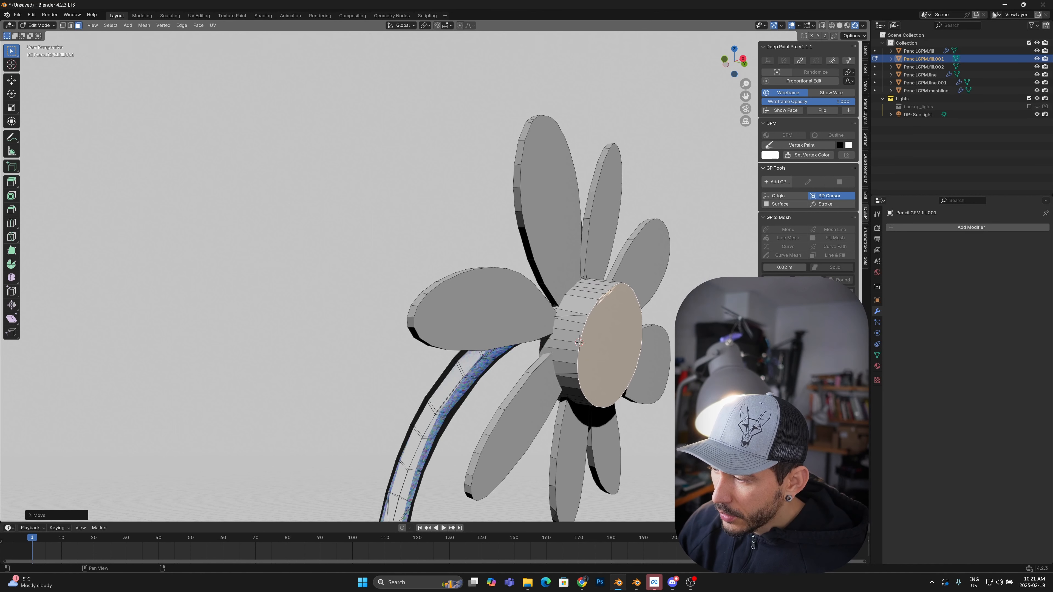
pyautogui.press('Tab')
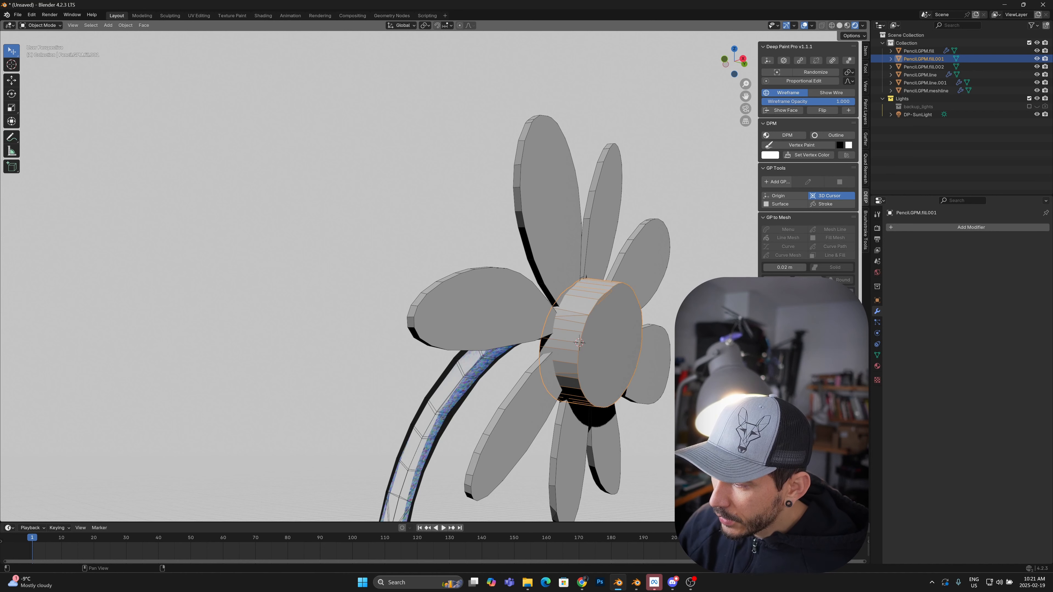
# Voxel remesh the flower's centre and smooth it into a rounded dome in Sculpt Mode.
pyautogui.hotkey('ctrl', 'r')
pyautogui.moveTo(580, 355); pyautogui.dragTo(541, 358, button='middle')
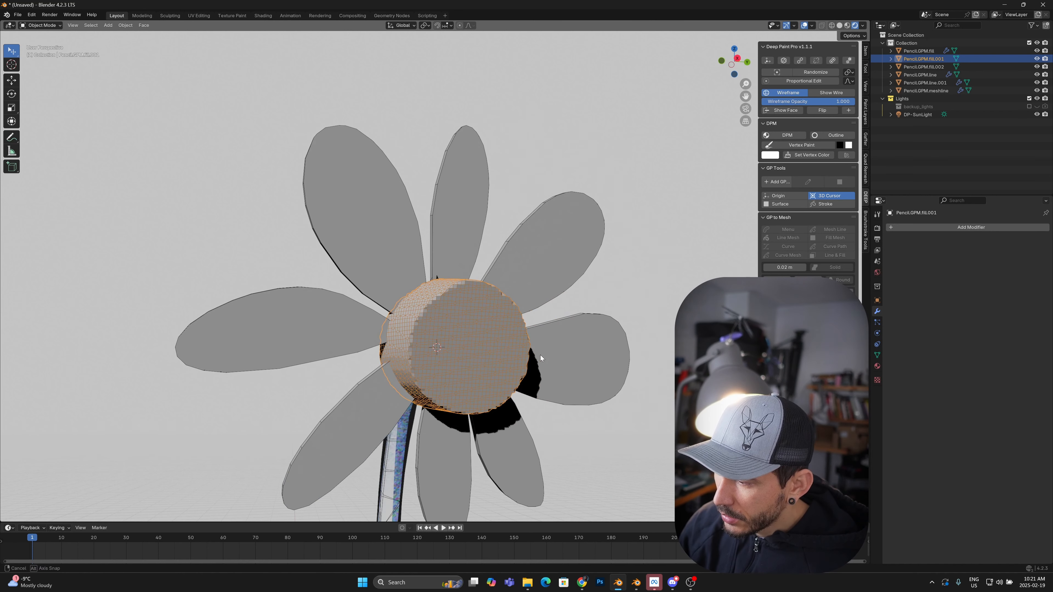
pyautogui.hotkey('ctrl', 'Tab')
pyautogui.click(446, 405)
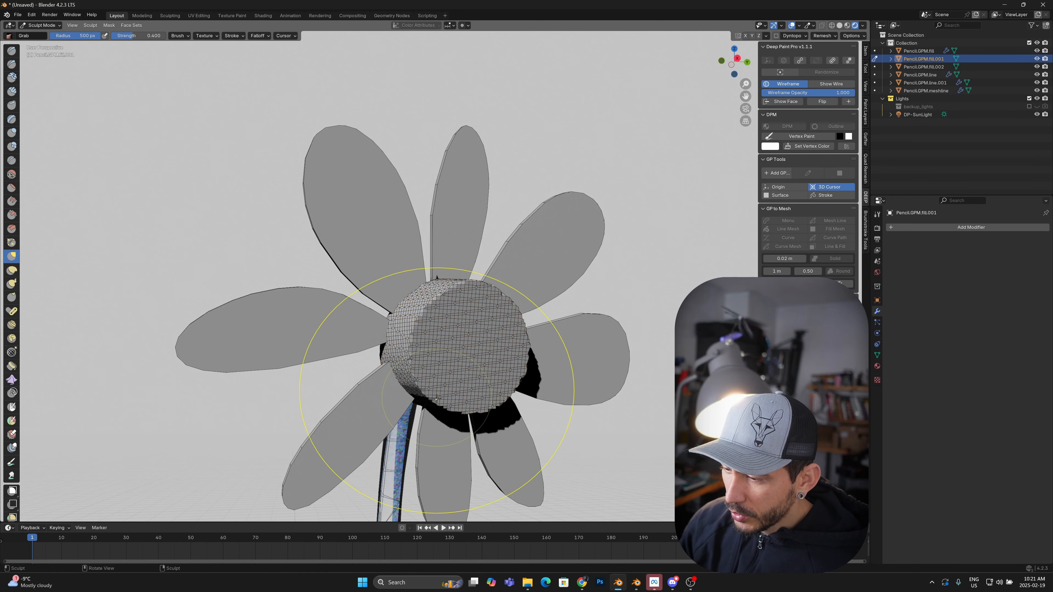
pyautogui.moveTo(474, 359)
pyautogui.keyDown('shift'); pyautogui.mouseDown()
pyautogui.moveTo(485, 319)
pyautogui.moveTo(456, 369)
pyautogui.mouseUp(); pyautogui.keyUp('shift')
pyautogui.moveTo(523, 334); pyautogui.dragTo(440, 339, button='middle')
pyautogui.keyDown('shift'); pyautogui.moveTo(239, 372); pyautogui.dragTo(296, 372); pyautogui.keyUp('shift')
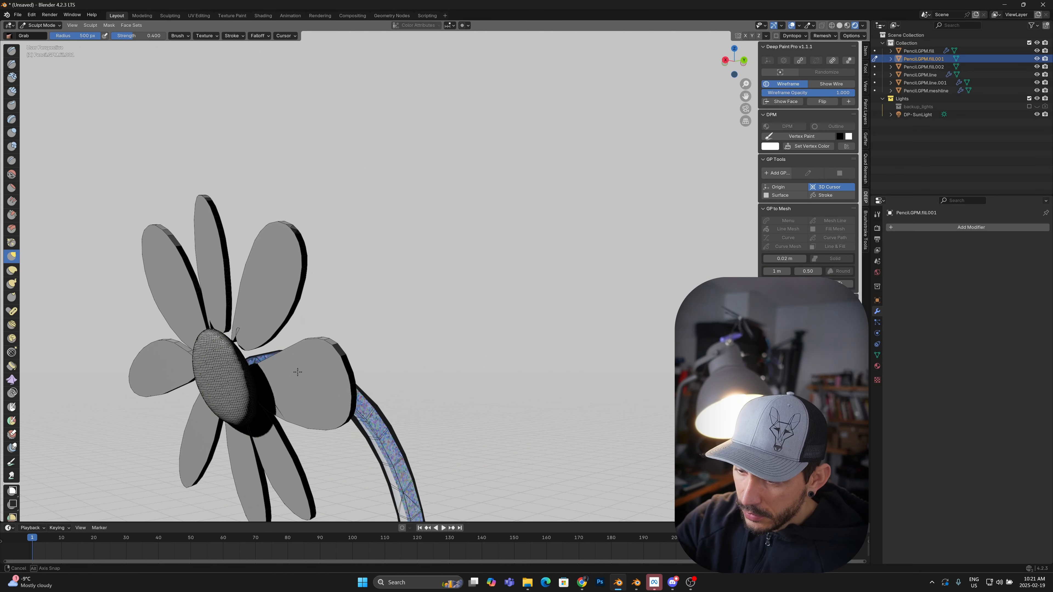
pyautogui.moveTo(296, 371); pyautogui.dragTo(454, 365, button='middle')
pyautogui.moveTo(649, 286); pyautogui.dragTo(556, 290, button='middle')
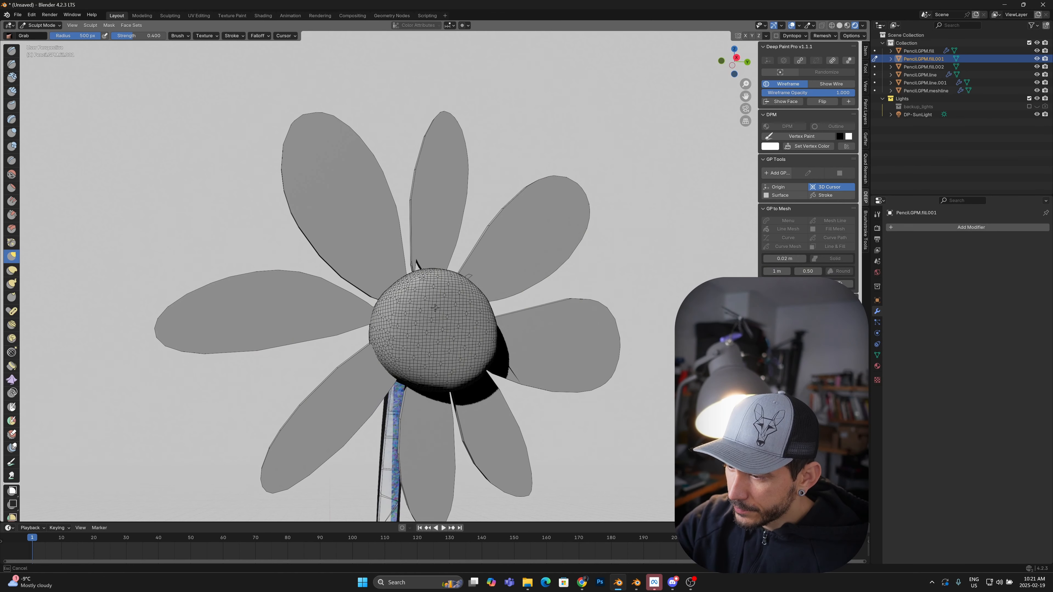
pyautogui.hotkey('ctrl', 'Tab')
pyautogui.click(393, 301)
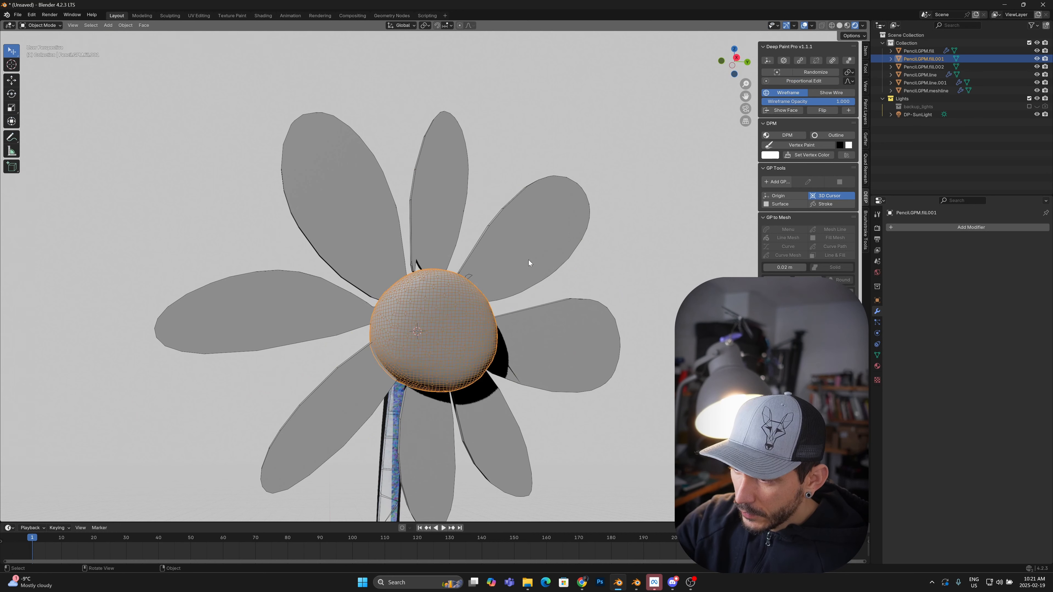
# Reposition and scale individual petals in Edit Mode to arrange them around the flower's centre.
pyautogui.click(590, 374)
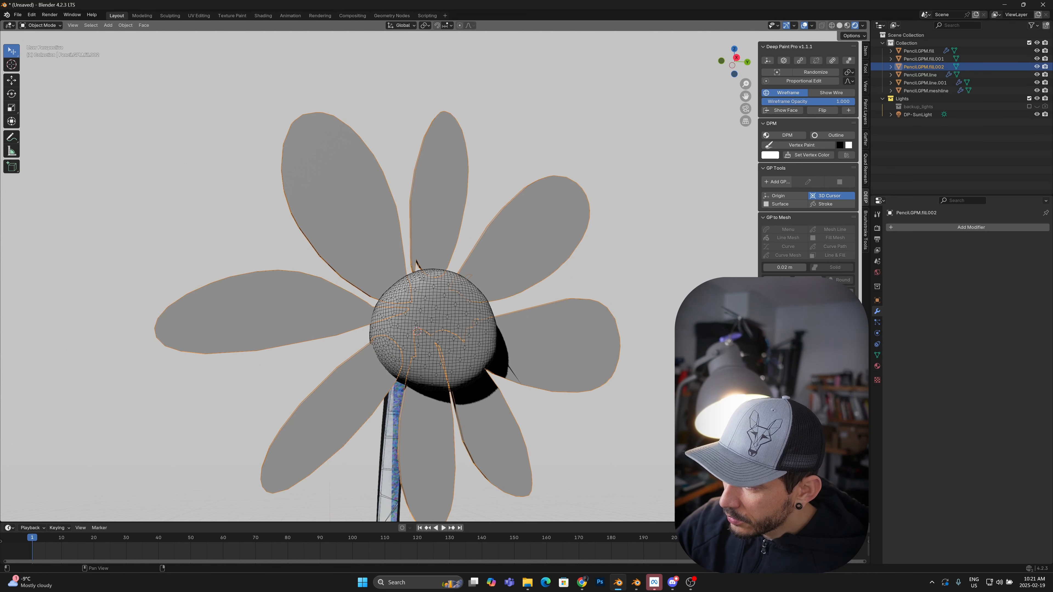
pyautogui.hotkey('ctrl', 'Tab')
pyautogui.click(514, 319)
pyautogui.moveTo(515, 319)
pyautogui.mouseDown(button='middle')
pyautogui.moveTo(613, 347)
pyautogui.moveTo(543, 344)
pyautogui.moveTo(580, 346)
pyautogui.moveTo(566, 435)
pyautogui.moveTo(607, 366)
pyautogui.moveTo(518, 358)
pyautogui.moveTo(589, 340)
pyautogui.mouseUp(button='middle')
pyautogui.press('Tab')
pyautogui.press('g')
pyautogui.click(614, 358)
pyautogui.press('g')
pyautogui.click(552, 340)
pyautogui.press('g')
pyautogui.click(568, 431)
pyautogui.press('s')
pyautogui.click(572, 357)
pyautogui.press('g')
pyautogui.click(543, 358)
pyautogui.press('Tab')
# Remesh the petals into a dense mesh and return to Object Mode.
pyautogui.moveTo(498, 390)
pyautogui.mouseDown(button='middle')
pyautogui.moveTo(475, 398)
pyautogui.moveTo(553, 376)
pyautogui.mouseUp(button='middle')
pyautogui.hotkey('ctrl', 'Tab')
pyautogui.hotkey('ctrl', 'Tab')
pyautogui.click(553, 377)
pyautogui.scroll(-4, 553, 334)
pyautogui.moveTo(437, 298); pyautogui.dragTo(422, 316, button='middle')
pyautogui.click(456, 318)
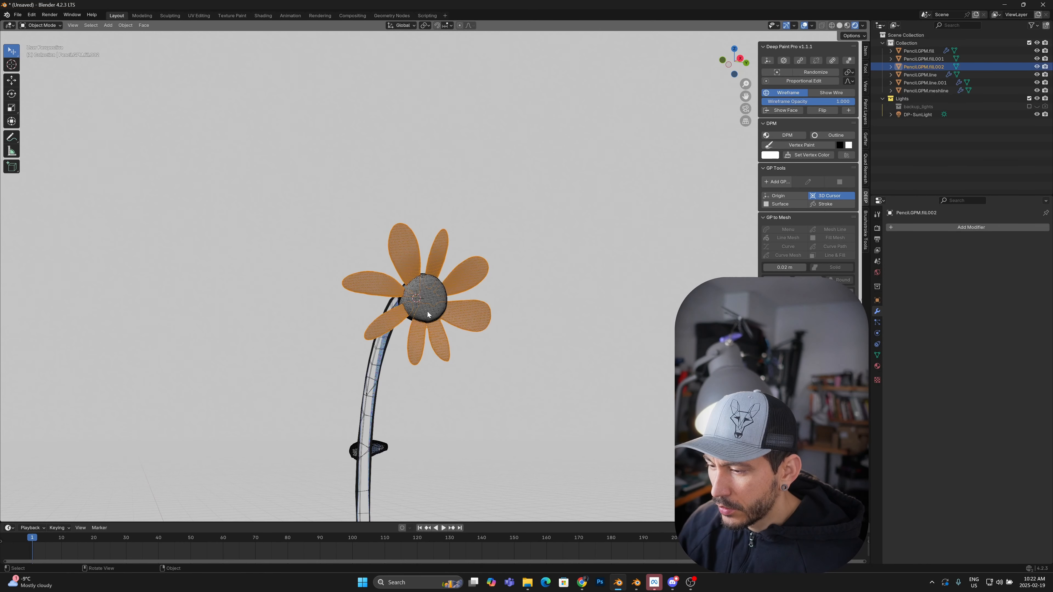
# Apply the DPM material and an outline to the flower's centre and to the petals.
pyautogui.click(428, 315)
pyautogui.moveTo(493, 382); pyautogui.dragTo(528, 371, button='middle')
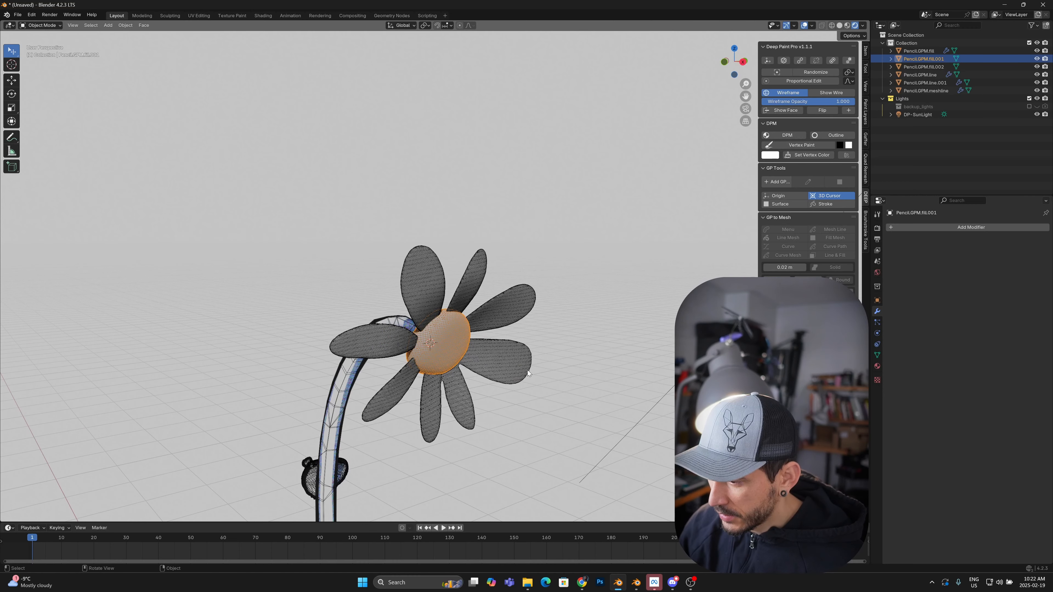
pyautogui.click(783, 135)
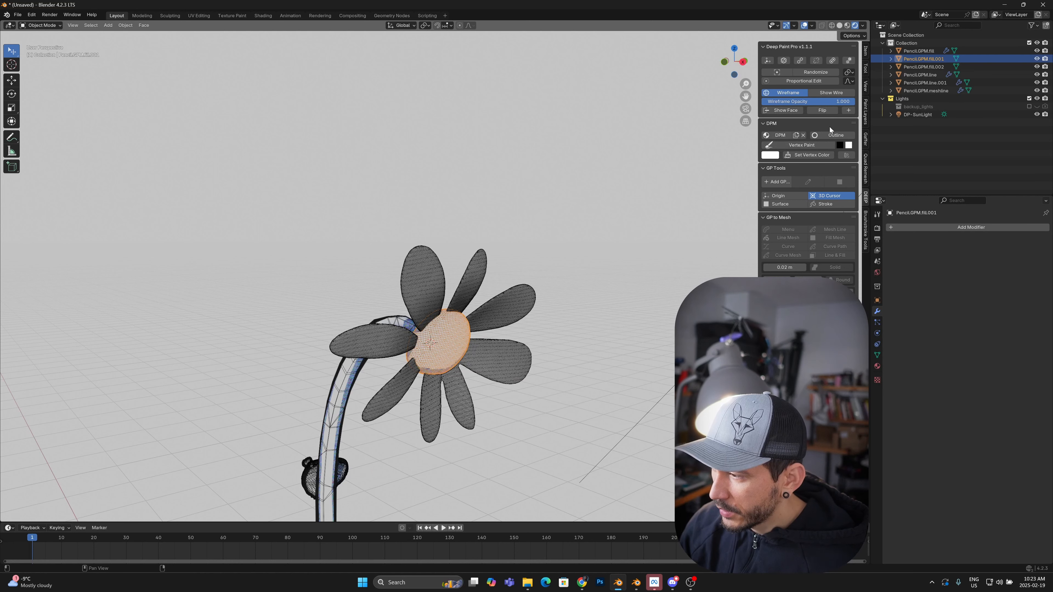
pyautogui.click(833, 135)
pyautogui.click(494, 321)
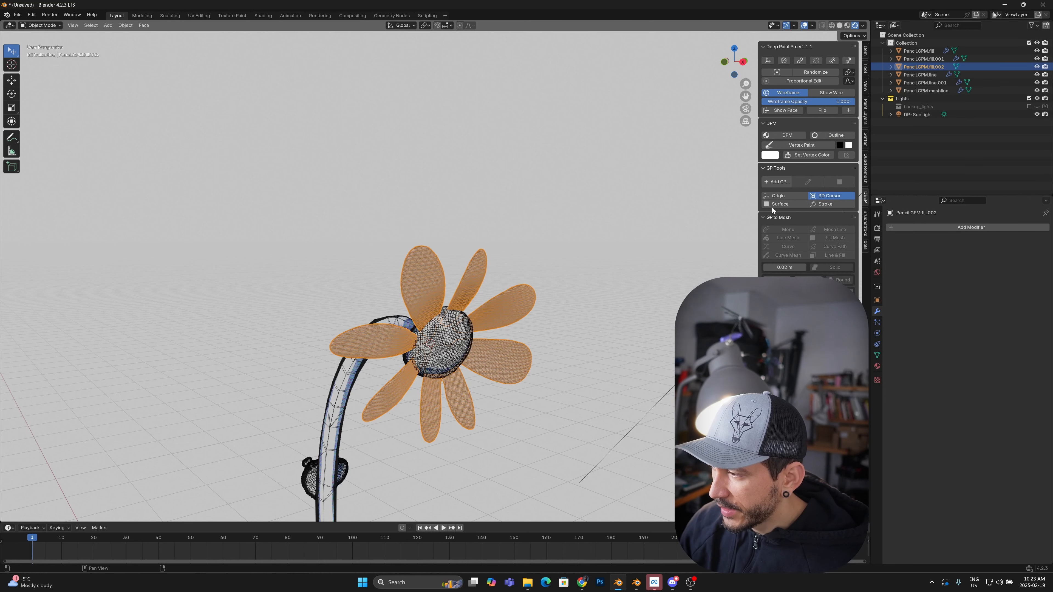
pyautogui.click(797, 137)
pyautogui.click(835, 136)
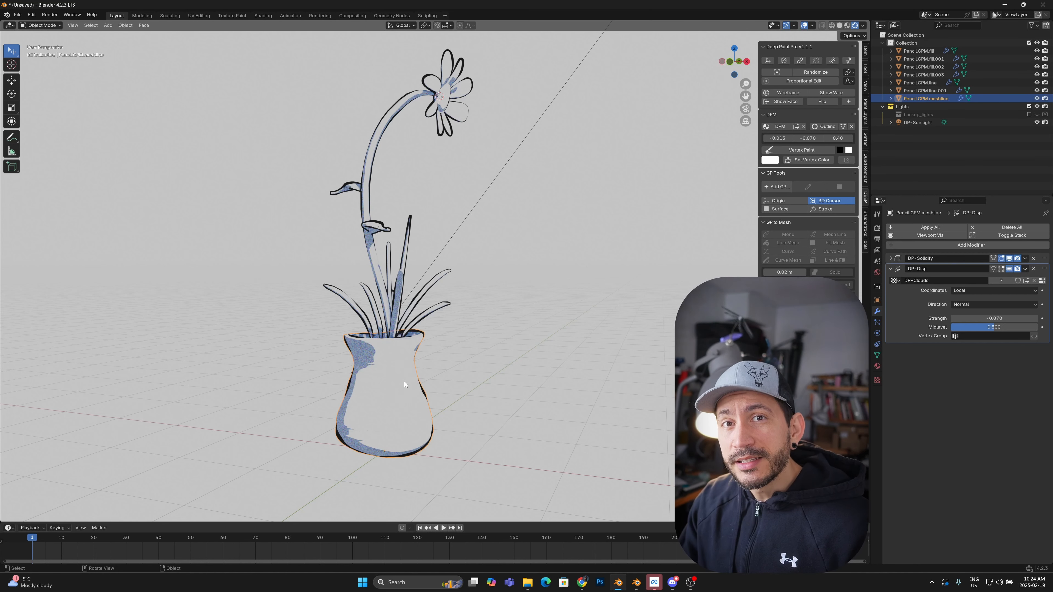
# Switch the vase to Vertex Paint, pick a darker saturated orange-red and fill the whole vase with it.
pyautogui.moveTo(474, 359)
pyautogui.mouseDown(button='middle')
pyautogui.moveTo(452, 380)
pyautogui.moveTo(481, 352)
pyautogui.mouseUp(button='middle')
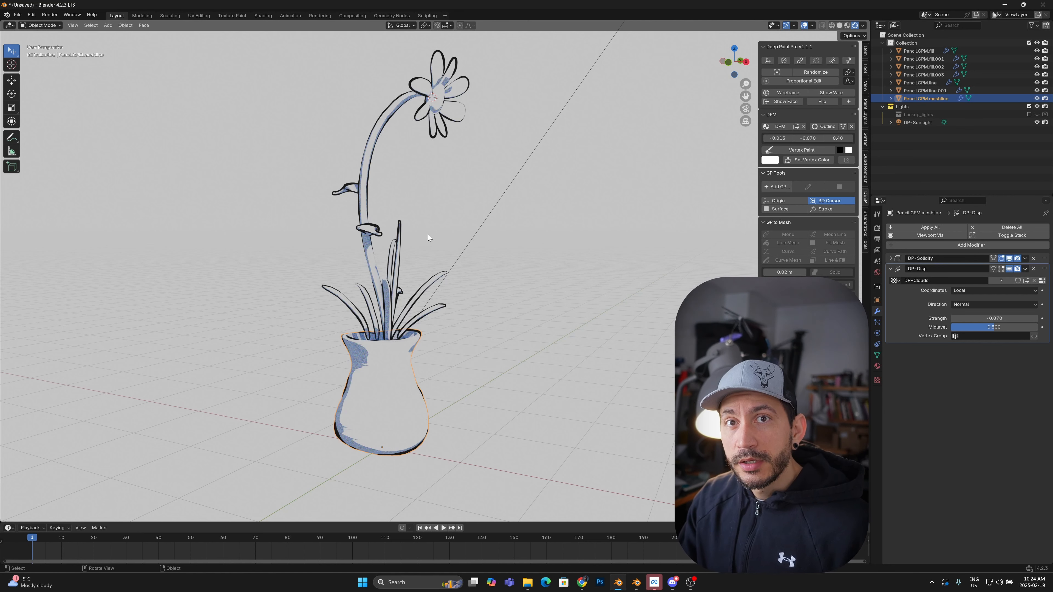
pyautogui.moveTo(389, 302); pyautogui.dragTo(392, 308, button='middle')
pyautogui.hotkey('ctrl', 'Tab')
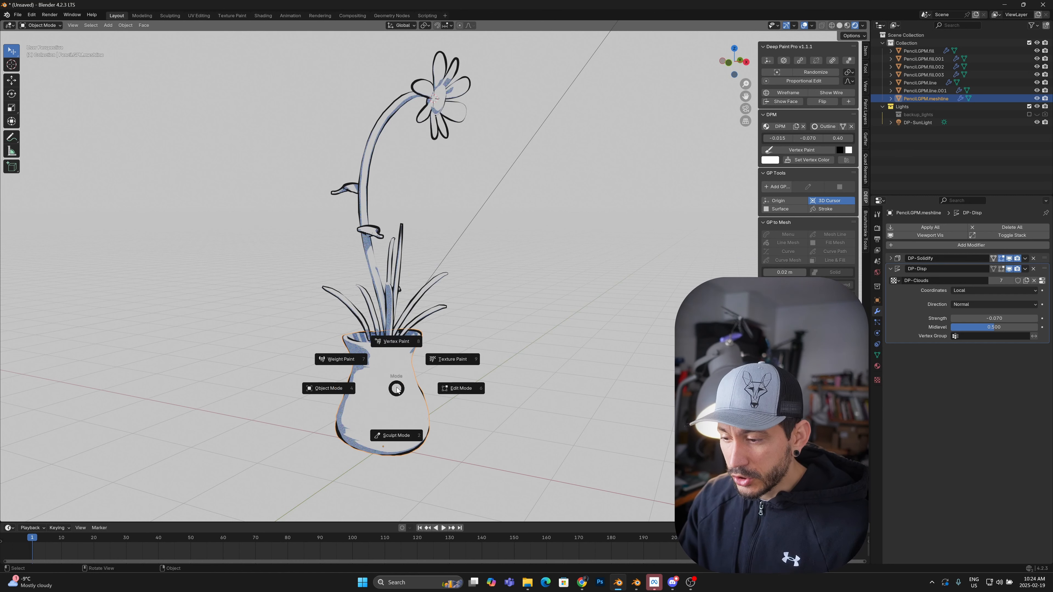
pyautogui.click(394, 344)
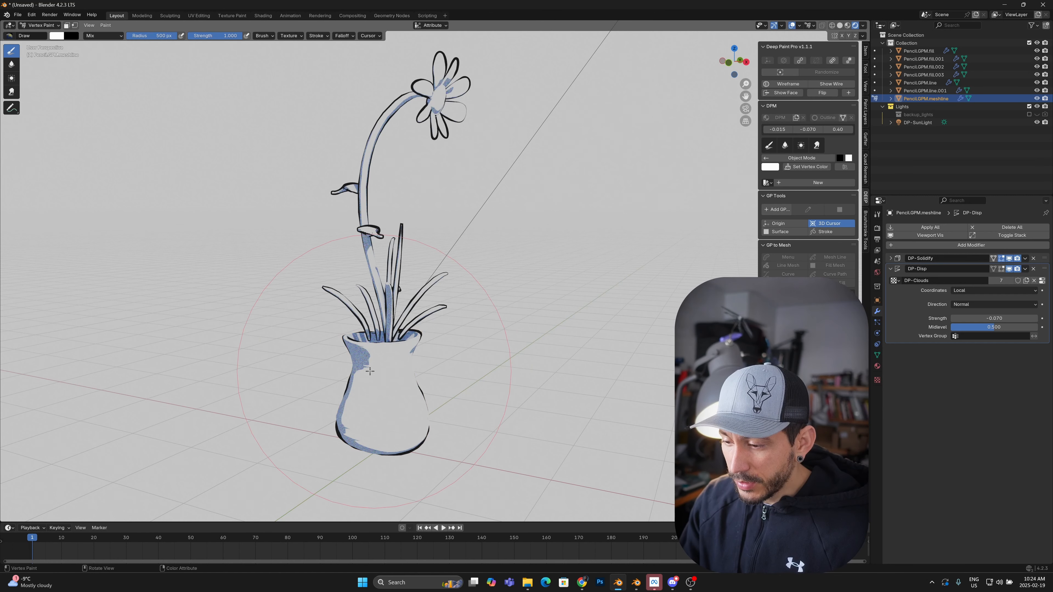
pyautogui.click(57, 35)
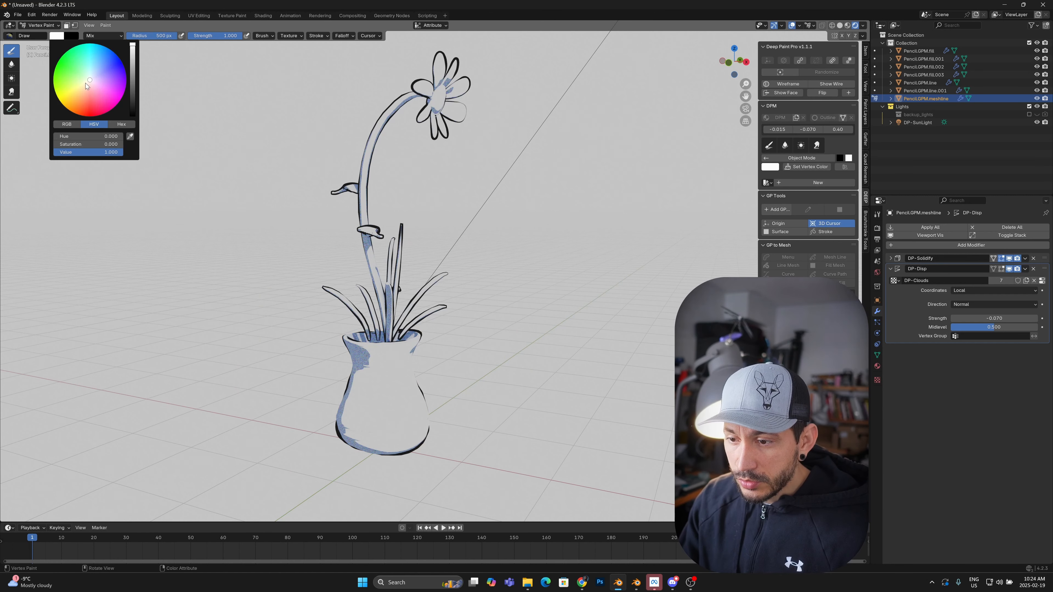
pyautogui.moveTo(94, 87); pyautogui.dragTo(81, 97)
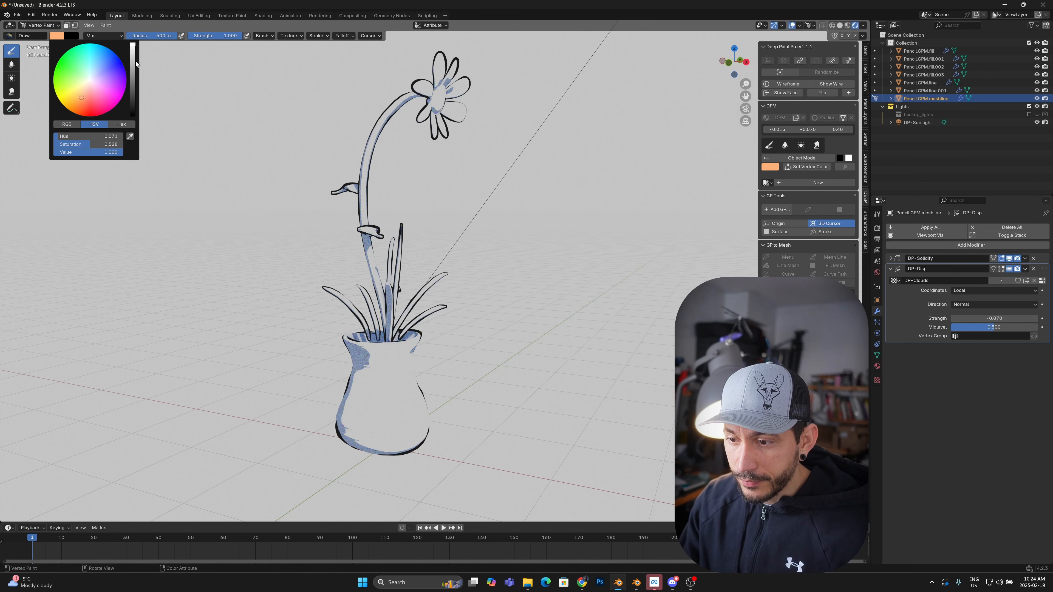
pyautogui.moveTo(136, 62); pyautogui.dragTo(131, 68)
pyautogui.moveTo(82, 98); pyautogui.dragTo(85, 106)
pyautogui.hotkey('ctrl', 'x')
# Resize the brush, pick a yellow-orange and paint the upper part of the vase to form a gradient.
pyautogui.moveTo(521, 291)
pyautogui.mouseDown(button='middle')
pyautogui.moveTo(400, 310)
pyautogui.moveTo(471, 328)
pyautogui.mouseUp(button='middle')
pyautogui.press('f')
pyautogui.click(470, 348)
pyautogui.press('f')
pyautogui.click(387, 353)
pyautogui.click(56, 36)
pyautogui.click(68, 92)
pyautogui.click(382, 353)
pyautogui.hotkey('ctrl', 'z')
pyautogui.click(57, 36)
pyautogui.click(72, 104)
pyautogui.moveTo(379, 351); pyautogui.dragTo(372, 337)
# Set the brush strength to 1.000 and paint the leaves growing from the vase in shades of green.
pyautogui.moveTo(372, 337); pyautogui.dragTo(489, 338, button='middle')
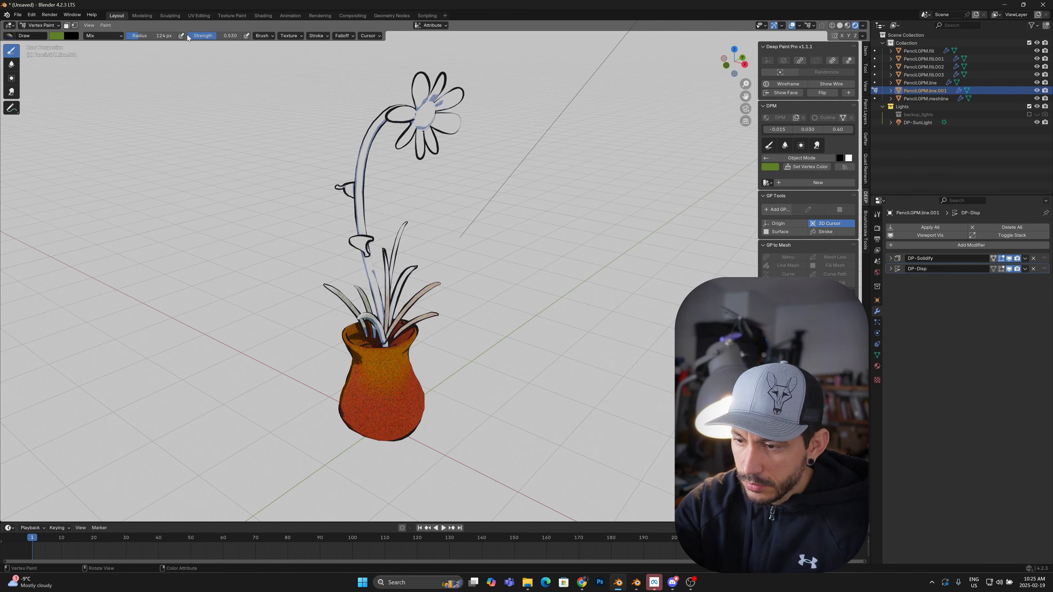
pyautogui.moveTo(195, 36); pyautogui.dragTo(244, 36)
pyautogui.moveTo(408, 293); pyautogui.dragTo(388, 332)
pyautogui.moveTo(437, 324); pyautogui.dragTo(421, 282, button='middle')
pyautogui.moveTo(421, 282); pyautogui.dragTo(398, 301)
pyautogui.click(57, 36)
pyautogui.click(71, 63)
pyautogui.moveTo(411, 303); pyautogui.dragTo(464, 303, button='middle')
pyautogui.moveTo(463, 302); pyautogui.dragTo(464, 287, button='middle')
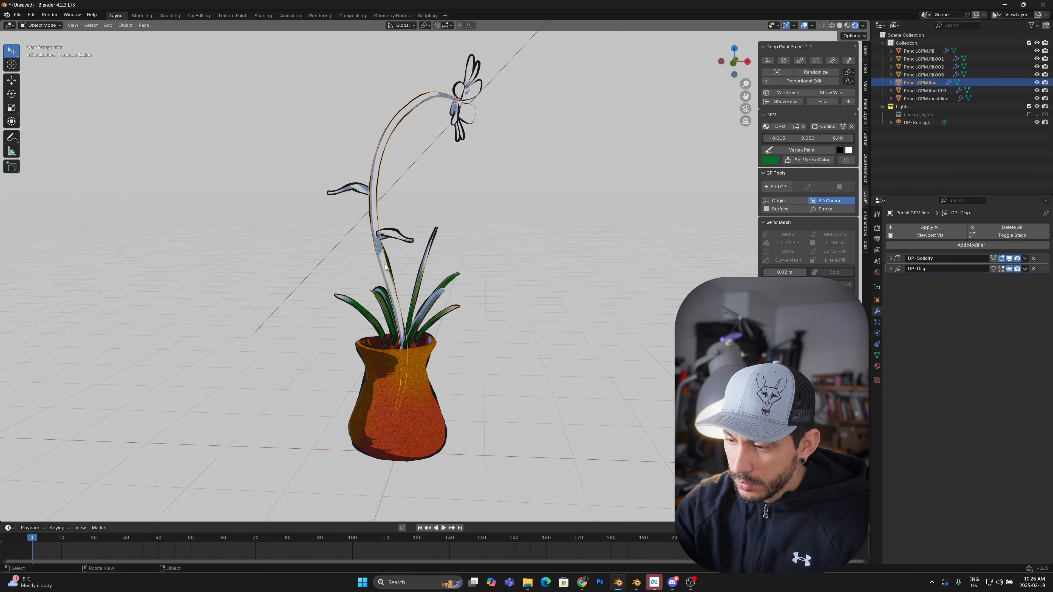
# Vertex-paint the whole stem dark green and set the brush to a lighter green with hue 0.357, saturation 0.597 and value 0.753.
pyautogui.click(799, 152)
pyautogui.moveTo(400, 328)
pyautogui.mouseDown()
pyautogui.moveTo(377, 237)
pyautogui.moveTo(445, 98)
pyautogui.mouseUp()
pyautogui.click(56, 35)
pyautogui.click(73, 66)
pyautogui.click(133, 64)
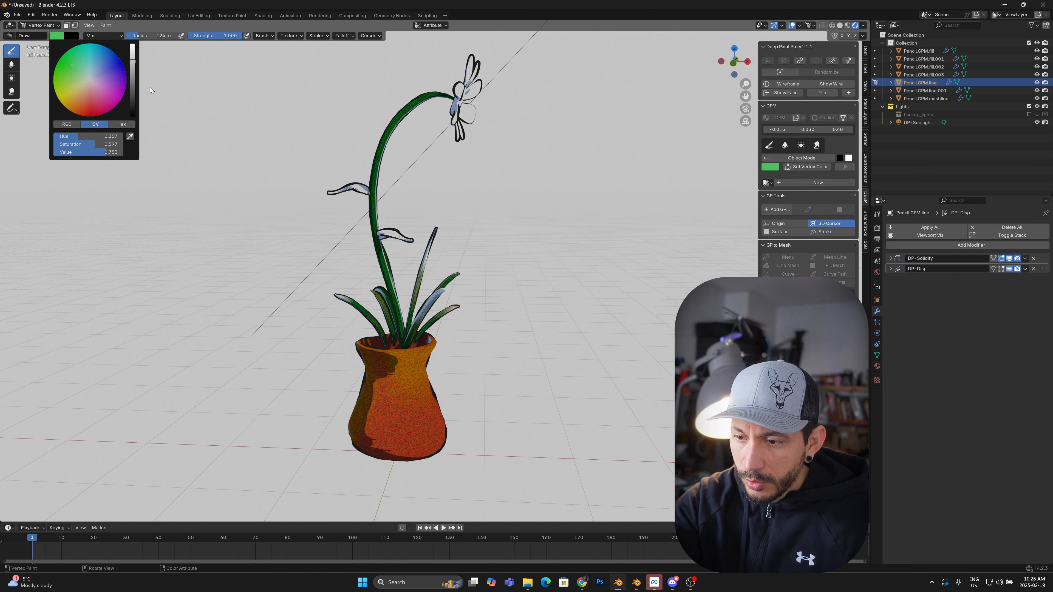
# Brighten the stem with Color Dodge strokes at a reduced brush strength of 0.485.
pyautogui.click(94, 36)
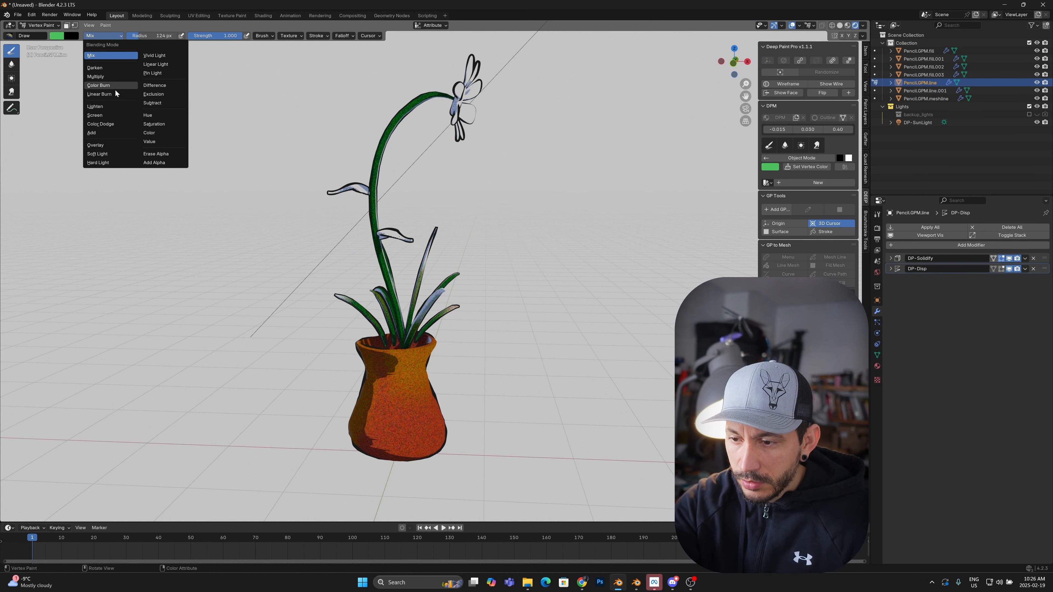
pyautogui.click(101, 123)
pyautogui.moveTo(402, 185); pyautogui.dragTo(388, 186)
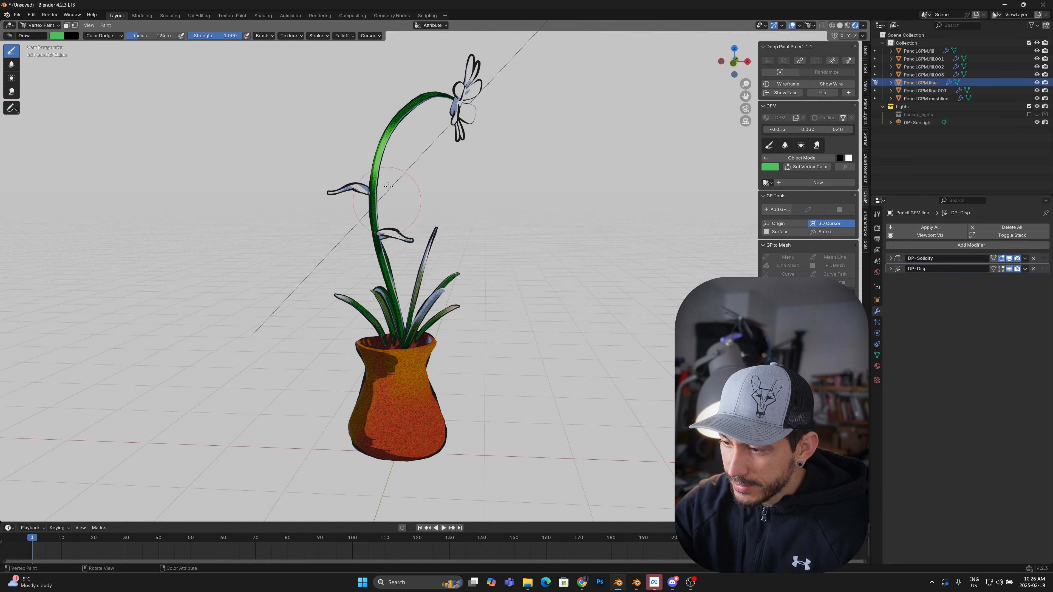
pyautogui.hotkey('ctrl', 'z')
pyautogui.moveTo(219, 39); pyautogui.dragTo(191, 38)
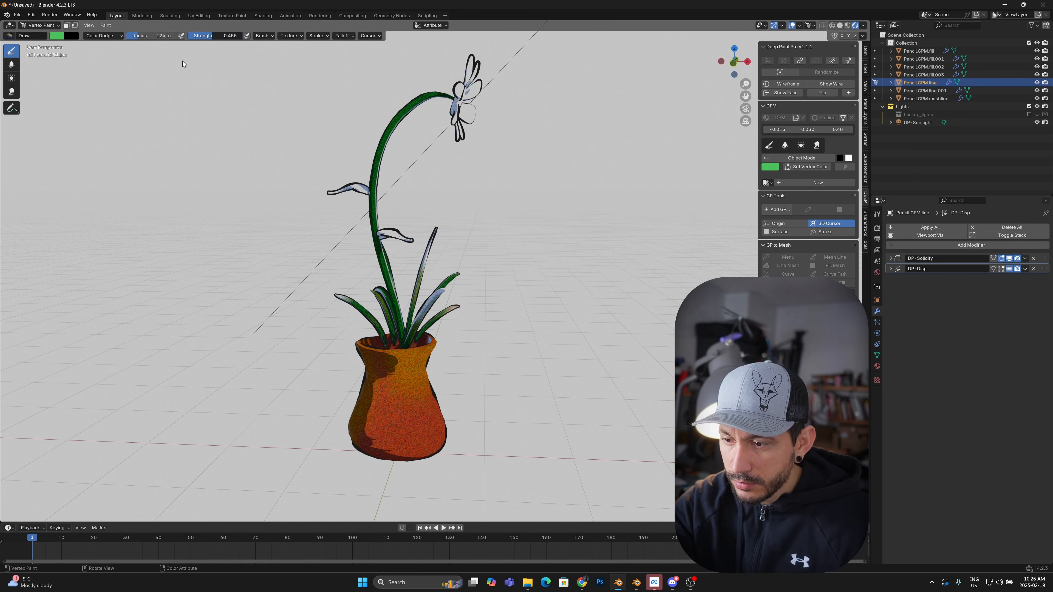
pyautogui.moveTo(415, 118); pyautogui.dragTo(401, 164)
pyautogui.moveTo(371, 240); pyautogui.dragTo(386, 146)
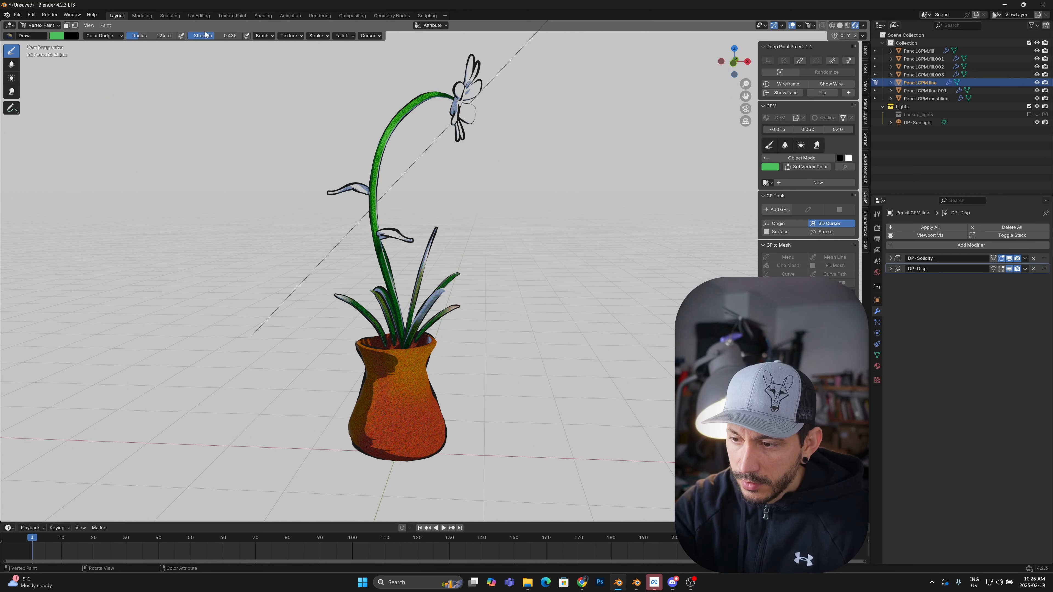
# Lighten the stem along its whole length with strokes in Screen blending mode.
pyautogui.click(104, 36)
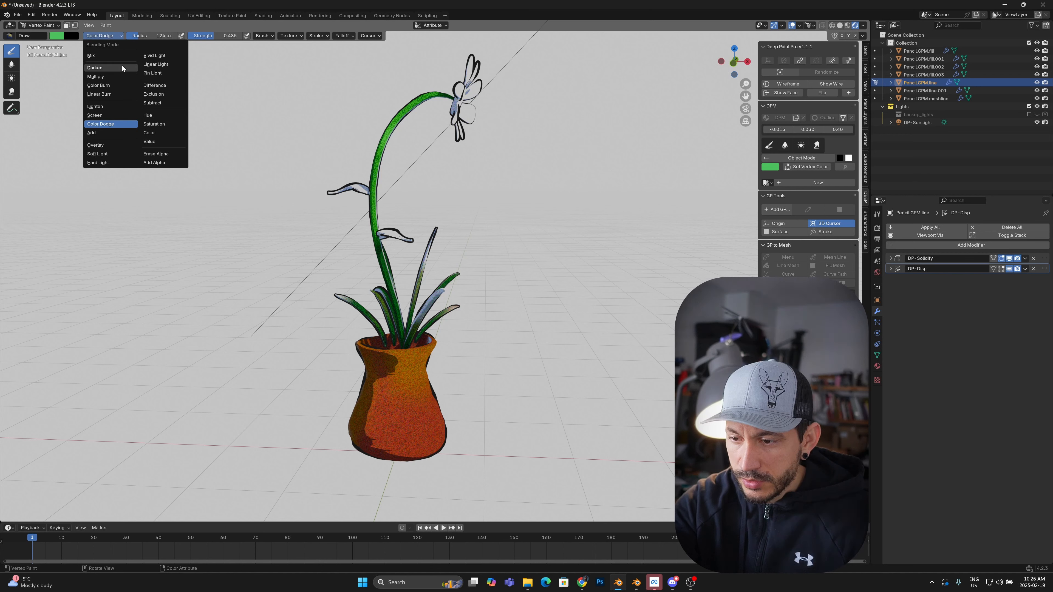
pyautogui.click(96, 115)
pyautogui.moveTo(384, 140)
pyautogui.mouseDown()
pyautogui.moveTo(398, 104)
pyautogui.moveTo(440, 86)
pyautogui.mouseUp()
pyautogui.moveTo(380, 141)
pyautogui.mouseDown()
pyautogui.moveTo(378, 235)
pyautogui.moveTo(400, 316)
pyautogui.mouseUp()
# Pick a teal green and paint the unpainted back side of the stem at brush strength 1.000.
pyautogui.moveTo(400, 315); pyautogui.dragTo(454, 223, button='middle')
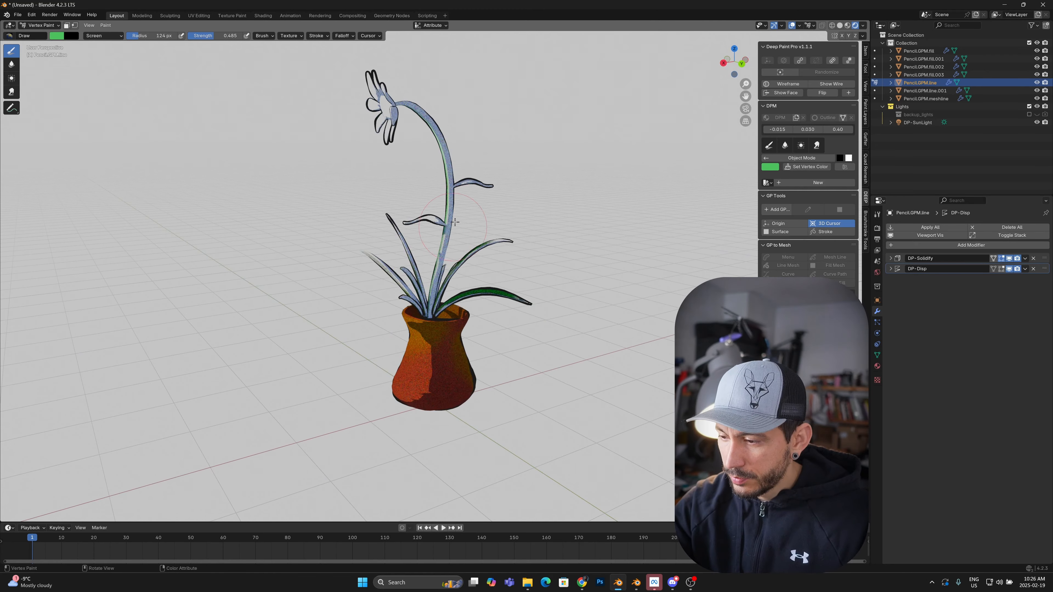
pyautogui.click(57, 35)
pyautogui.moveTo(451, 128); pyautogui.dragTo(457, 143, button='middle')
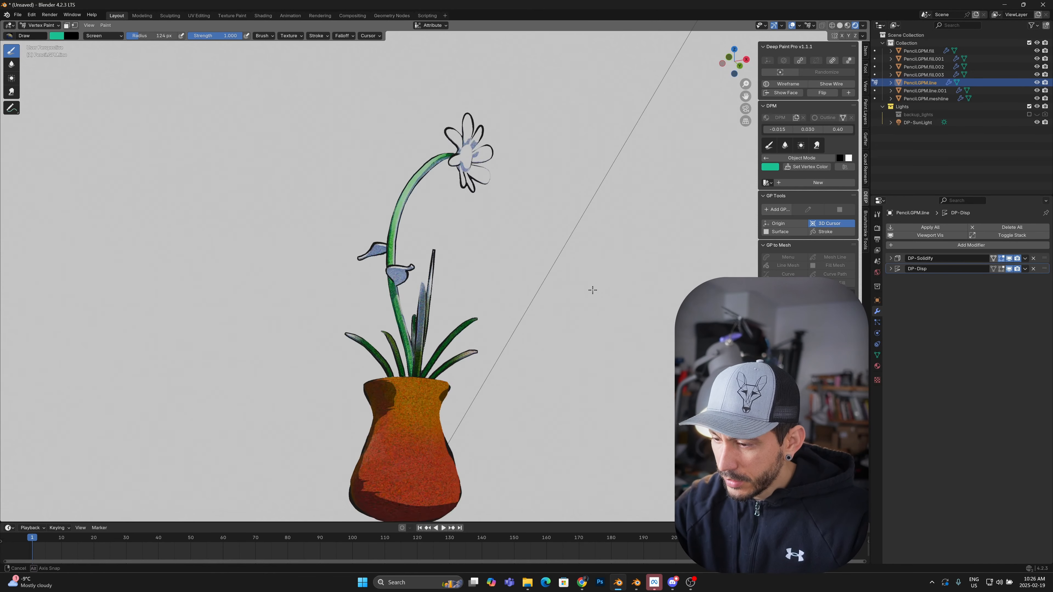
pyautogui.moveTo(590, 289)
pyautogui.mouseDown(button='middle')
pyautogui.moveTo(474, 367)
pyautogui.moveTo(460, 365)
pyautogui.mouseUp(button='middle')
pyautogui.moveTo(319, 343); pyautogui.dragTo(446, 169, button='middle')
# Select the flower petals and vertex-paint them with a mix of pink, yellow and purple.
pyautogui.hotkey('ctrl', 'Tab')
pyautogui.click(377, 170)
pyautogui.click(450, 166)
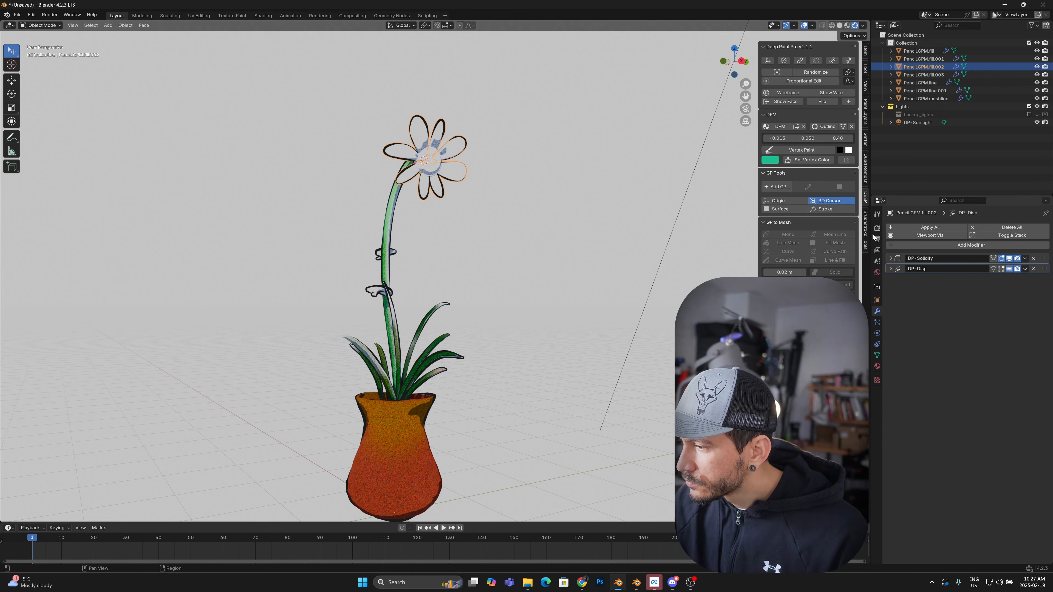
pyautogui.click(801, 150)
pyautogui.click(57, 36)
pyautogui.click(94, 97)
pyautogui.moveTo(425, 117)
pyautogui.mouseDown()
pyautogui.moveTo(404, 176)
pyautogui.moveTo(418, 147)
pyautogui.moveTo(436, 177)
pyautogui.moveTo(435, 166)
pyautogui.mouseUp()
pyautogui.click(57, 35)
pyautogui.click(76, 87)
pyautogui.click(57, 36)
pyautogui.click(108, 84)
# Select the flower's center disc and vertex-paint its front yellow with the brush radius at 55 px.
pyautogui.hotkey('ctrl', 'Tab')
pyautogui.click(428, 161)
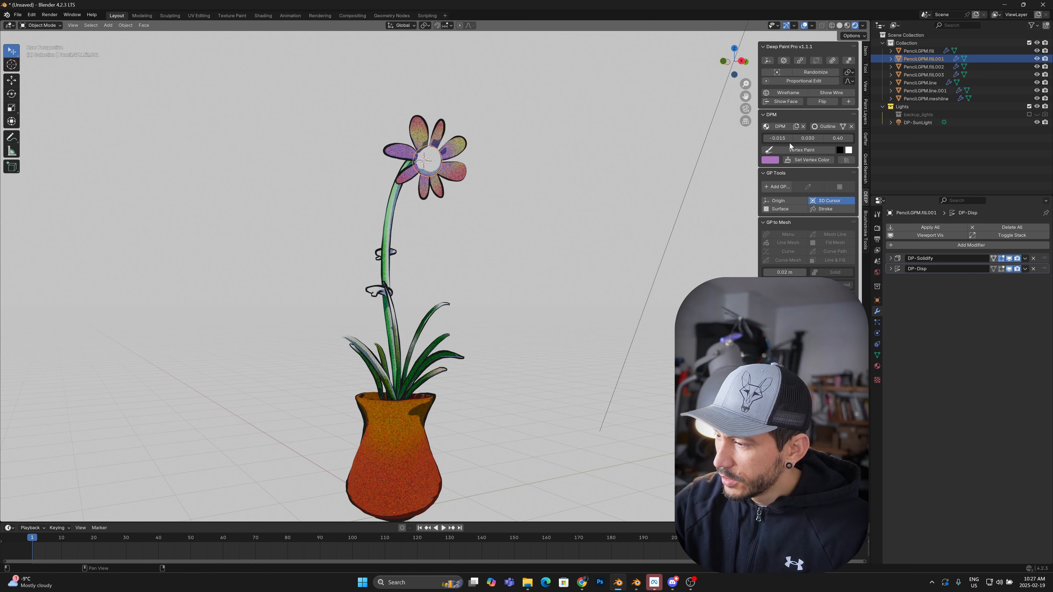
pyautogui.click(801, 149)
pyautogui.click(56, 36)
pyautogui.click(82, 88)
pyautogui.click(78, 101)
pyautogui.click(135, 47)
pyautogui.click(435, 161)
pyautogui.click(57, 35)
pyautogui.click(75, 88)
pyautogui.press('f')
pyautogui.click(426, 154)
pyautogui.moveTo(426, 154); pyautogui.dragTo(432, 155)
# Select the lower leaf on the stem and fill it with the current yellow vertex color.
pyautogui.moveTo(489, 171)
pyautogui.mouseDown(button='middle')
pyautogui.moveTo(461, 165)
pyautogui.moveTo(472, 177)
pyautogui.mouseUp(button='middle')
pyautogui.keyDown('ctrl'); pyautogui.moveTo(473, 176); pyautogui.dragTo(607, 383, button='middle'); pyautogui.keyUp('ctrl')
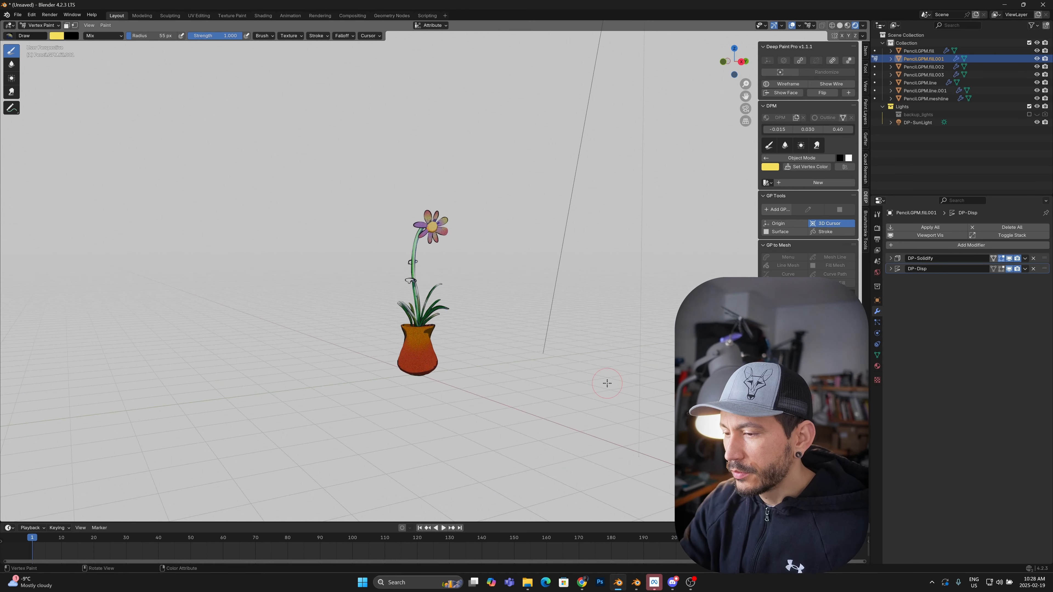
pyautogui.moveTo(526, 319)
pyautogui.mouseDown(button='middle')
pyautogui.moveTo(547, 353)
pyautogui.moveTo(526, 314)
pyautogui.mouseUp(button='middle')
pyautogui.scroll(5, 485, 306)
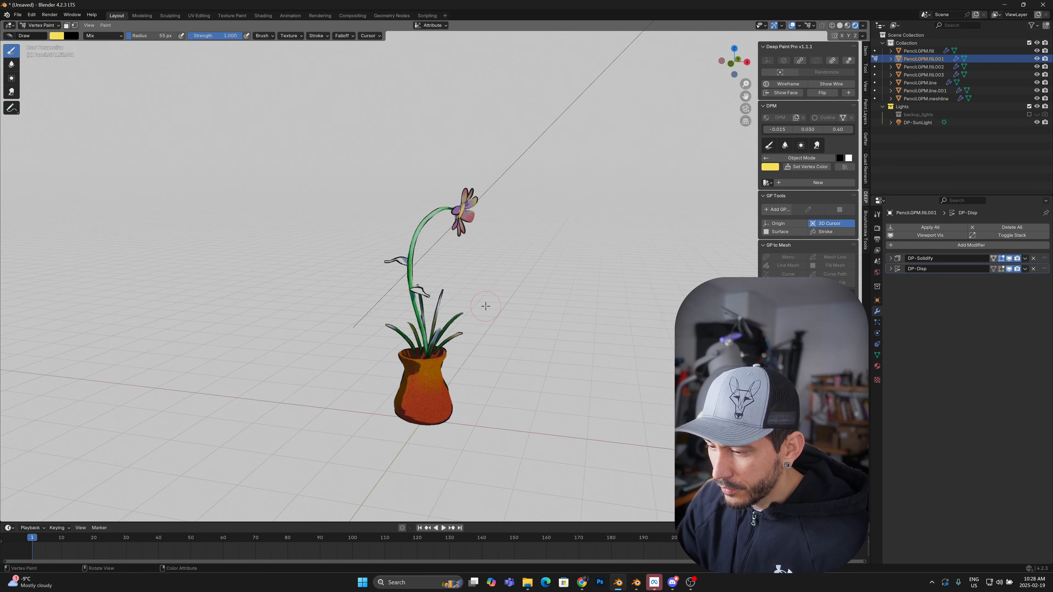
pyautogui.hotkey('ctrl', 'Tab')
pyautogui.click(368, 285)
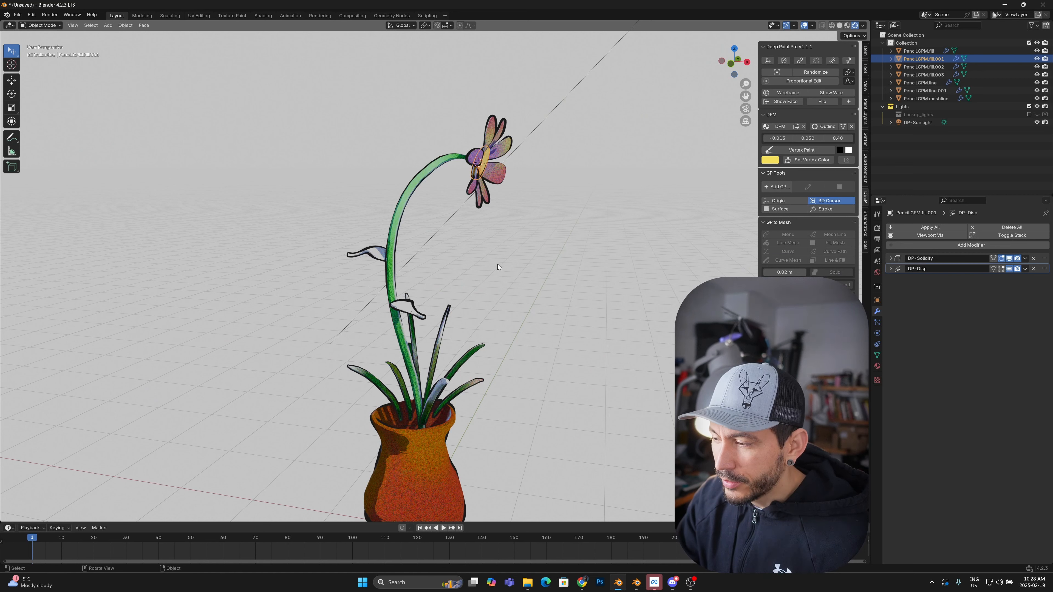
pyautogui.click(408, 312)
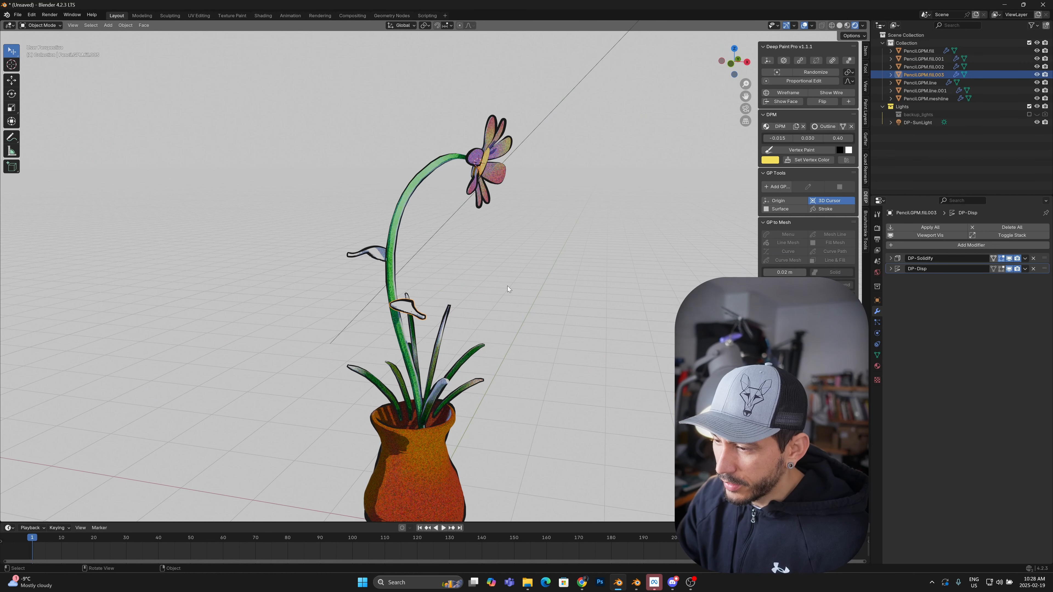
pyautogui.moveTo(509, 289); pyautogui.dragTo(535, 286, button='middle')
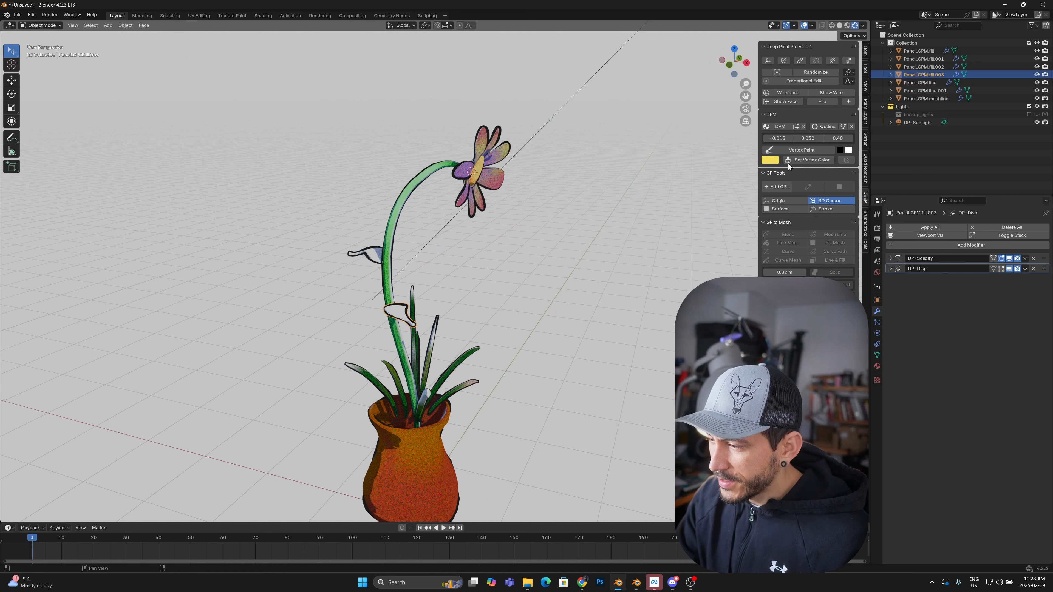
pyautogui.click(818, 161)
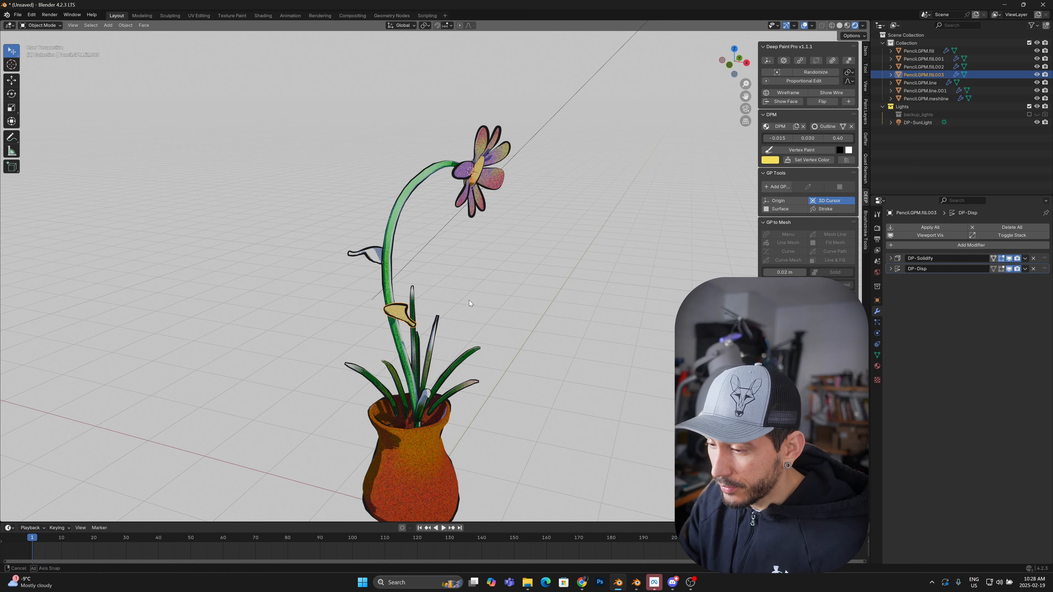
pyautogui.moveTo(487, 325); pyautogui.dragTo(478, 297, button='middle')
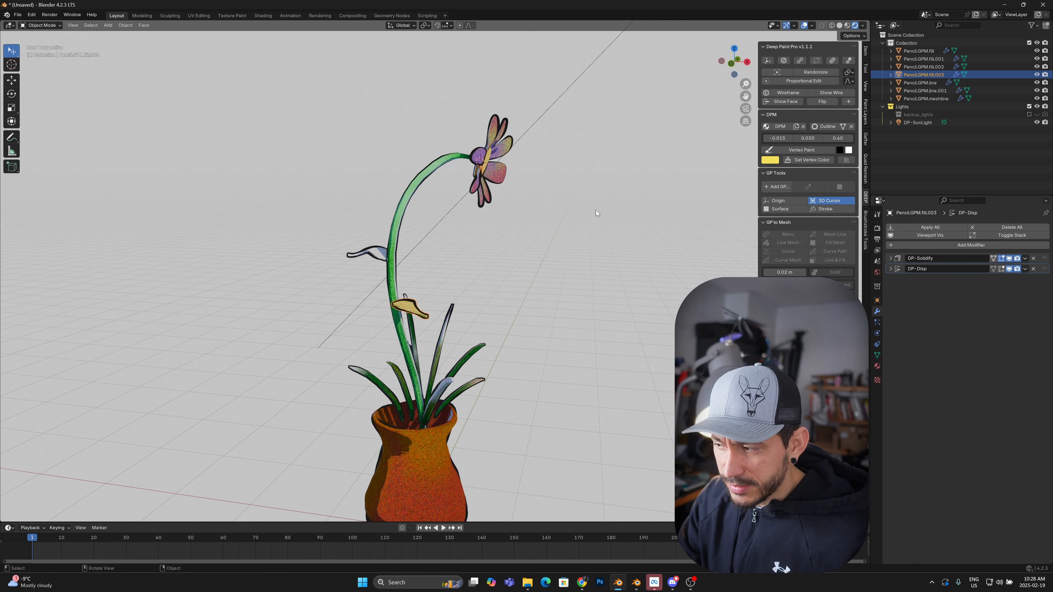
# Sample a dark green from the plant in Vertex Paint mode and fill the lower stem leaf with it.
pyautogui.click(802, 150)
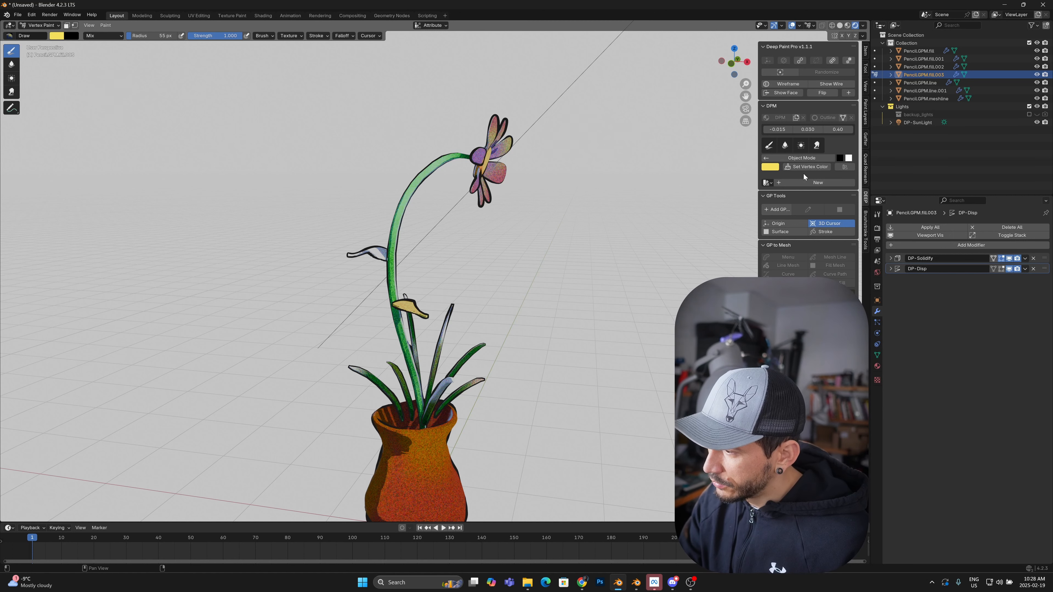
pyautogui.click(810, 167)
pyautogui.moveTo(416, 331); pyautogui.dragTo(401, 312, button='middle')
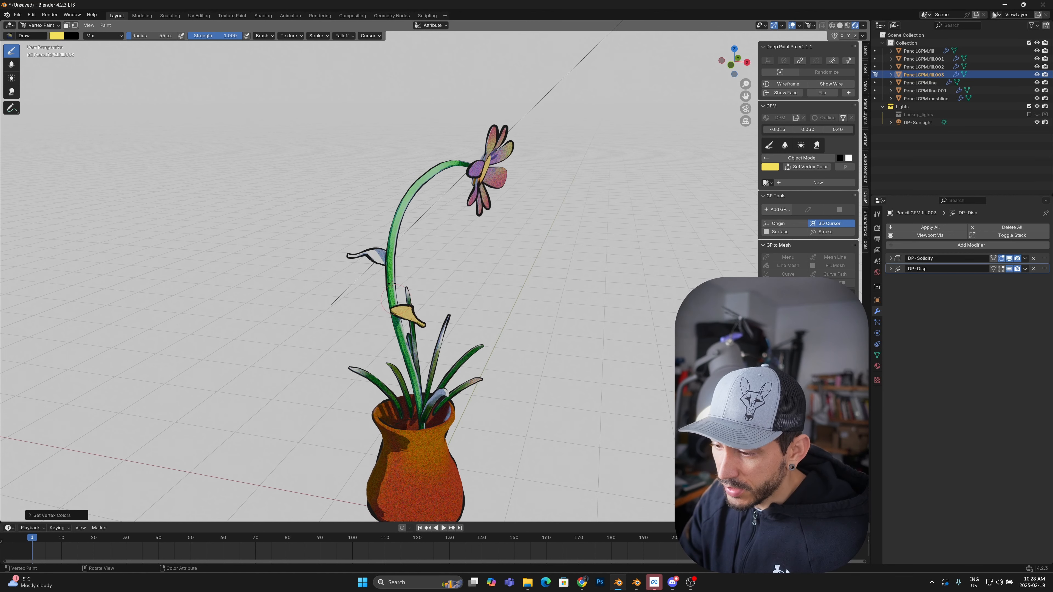
pyautogui.press('s')
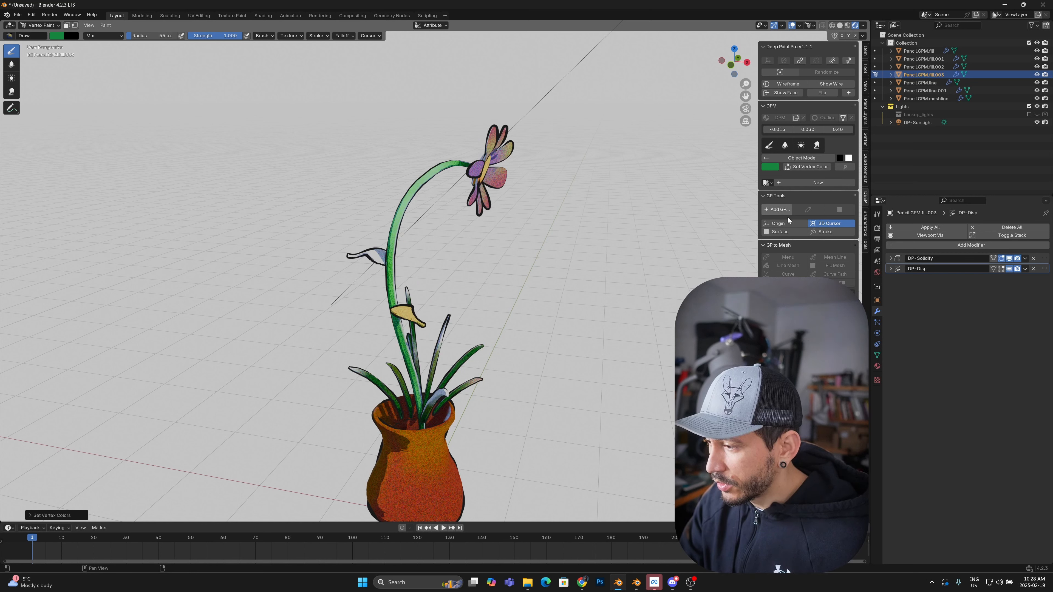
pyautogui.click(791, 166)
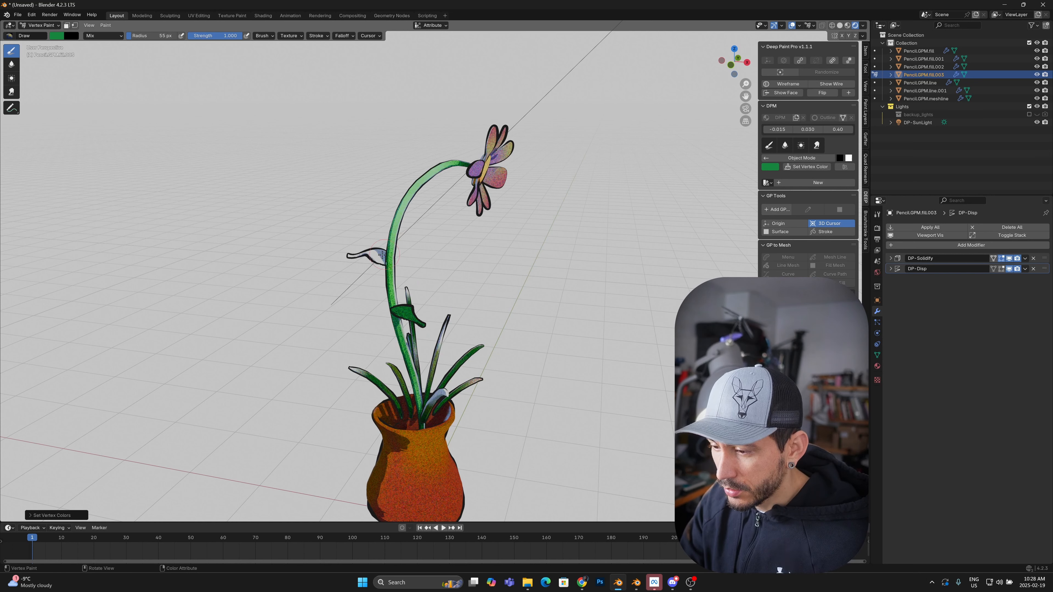
# Fill the upper stem leaf with the same dark green vertex color and return to Object Mode.
pyautogui.hotkey('ctrl', 'Tab')
pyautogui.click(312, 255)
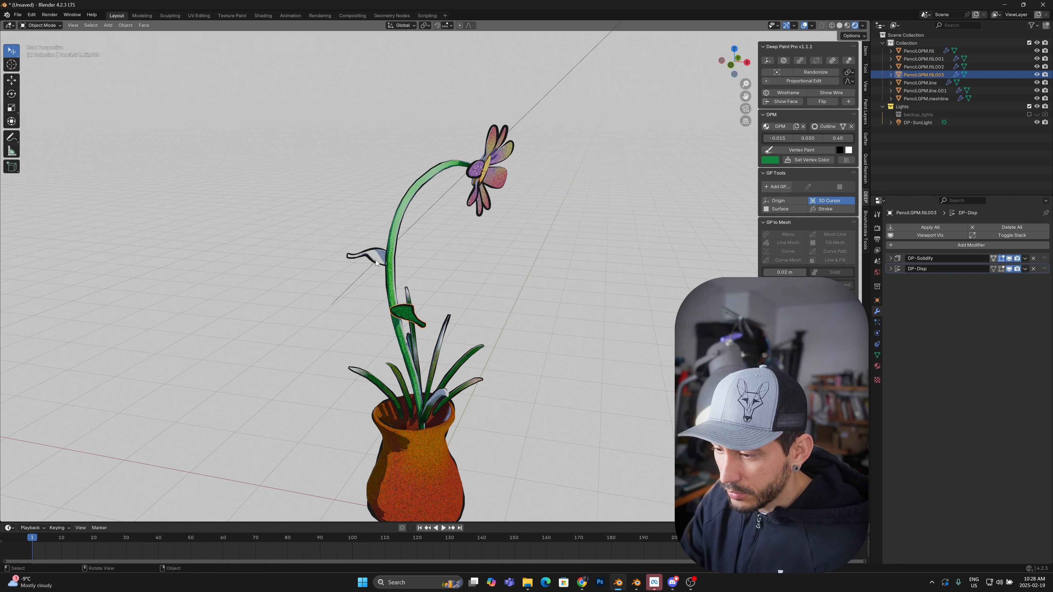
pyautogui.click(790, 149)
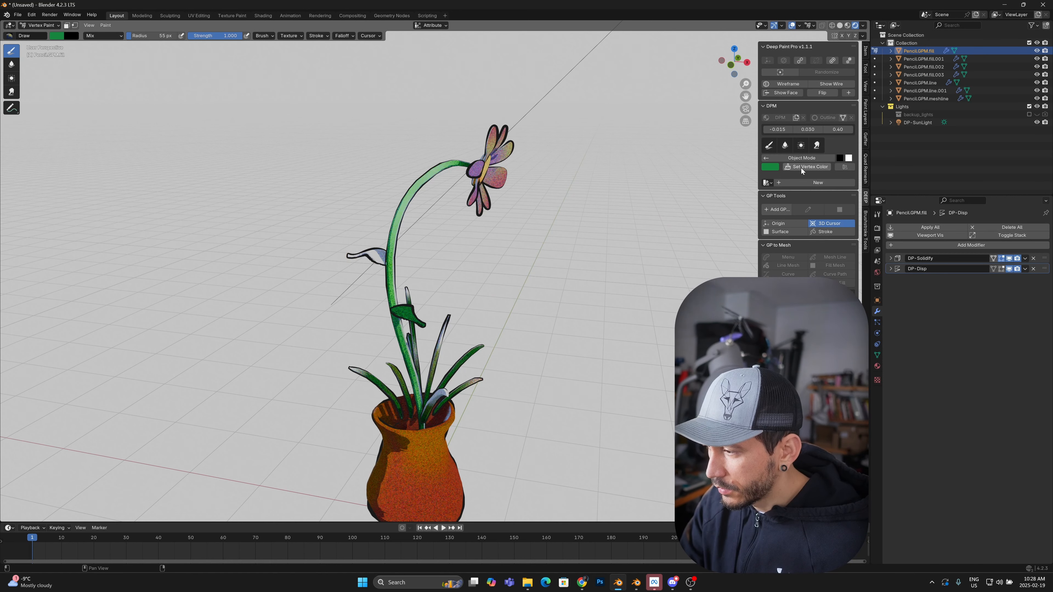
pyautogui.click(791, 166)
pyautogui.moveTo(368, 286)
pyautogui.mouseDown(button='middle')
pyautogui.moveTo(438, 269)
pyautogui.moveTo(408, 271)
pyautogui.mouseUp(button='middle')
pyautogui.hotkey('ctrl', 'Tab')
pyautogui.click(345, 275)
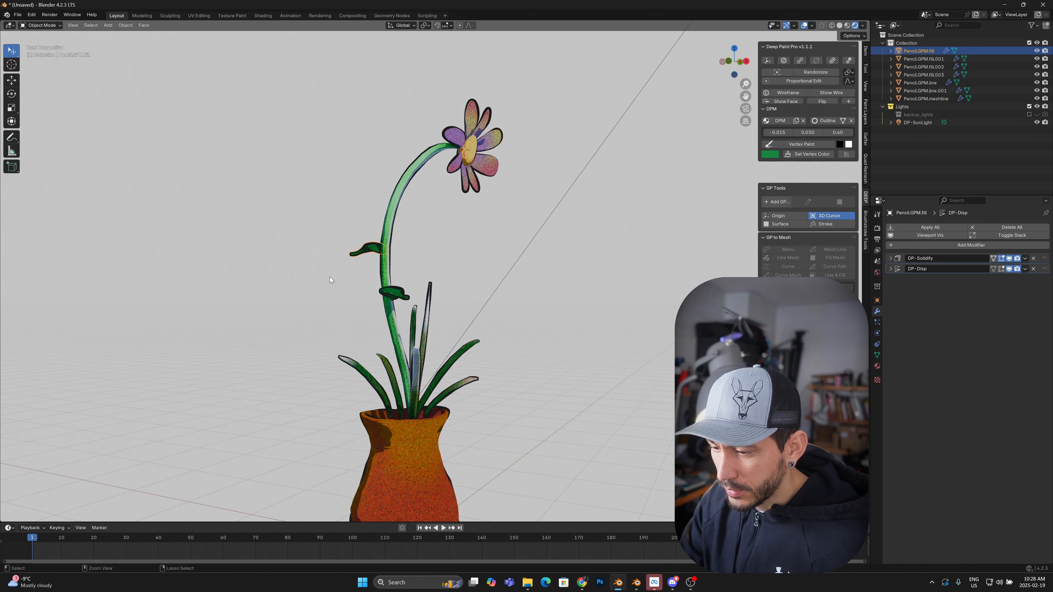
# Deselect the leaf, examine the painted potted flower from several angles and look briefly at the open house interior scene.
pyautogui.hotkey('ctrl', 'Tab')
pyautogui.click(287, 283)
pyautogui.moveTo(288, 282); pyautogui.dragTo(307, 284, button='middle')
pyautogui.scroll(-4, 481, 390)
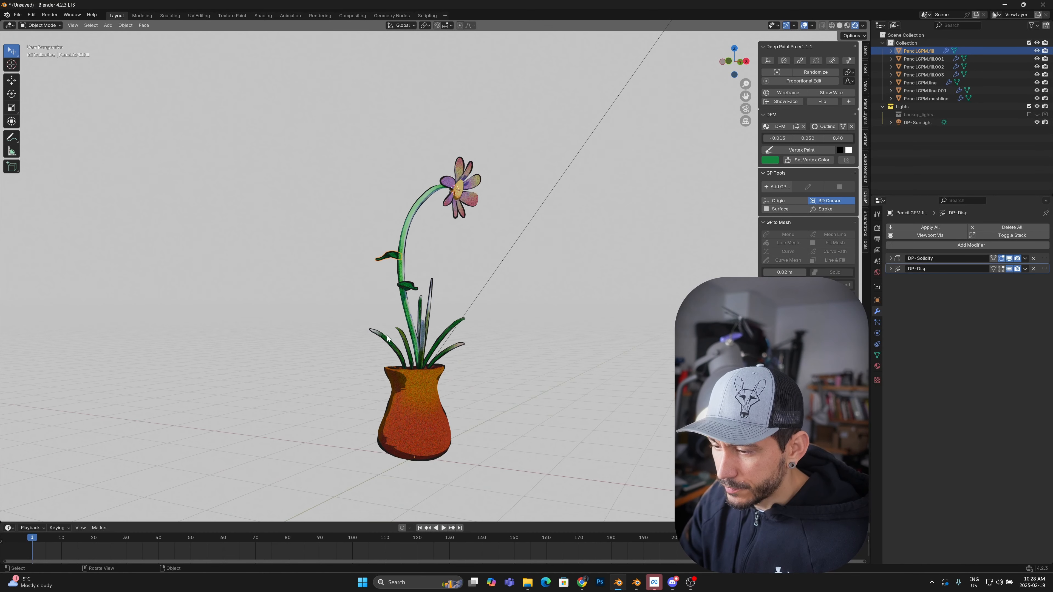
pyautogui.moveTo(514, 373); pyautogui.dragTo(481, 389, button='middle')
pyautogui.click(482, 390)
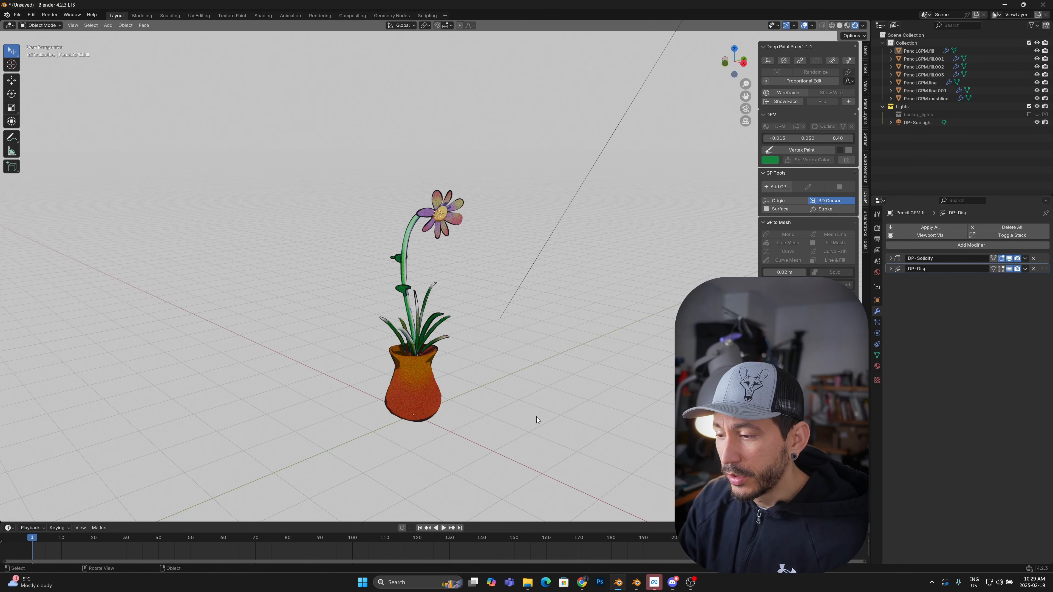
pyautogui.moveTo(530, 419); pyautogui.dragTo(349, 385, button='middle')
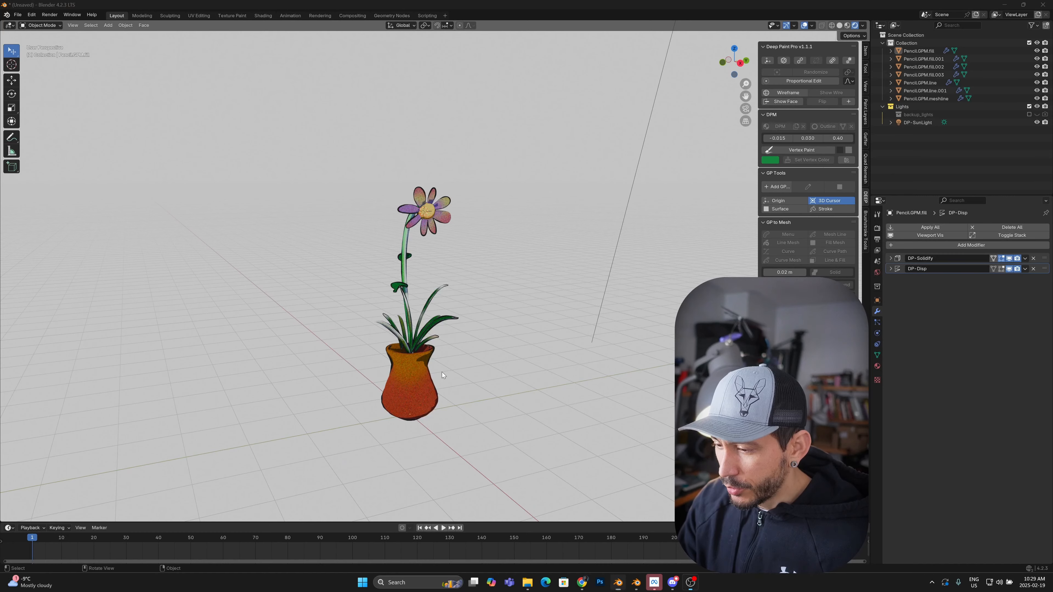
pyautogui.hotkey('alt', 'Tab')
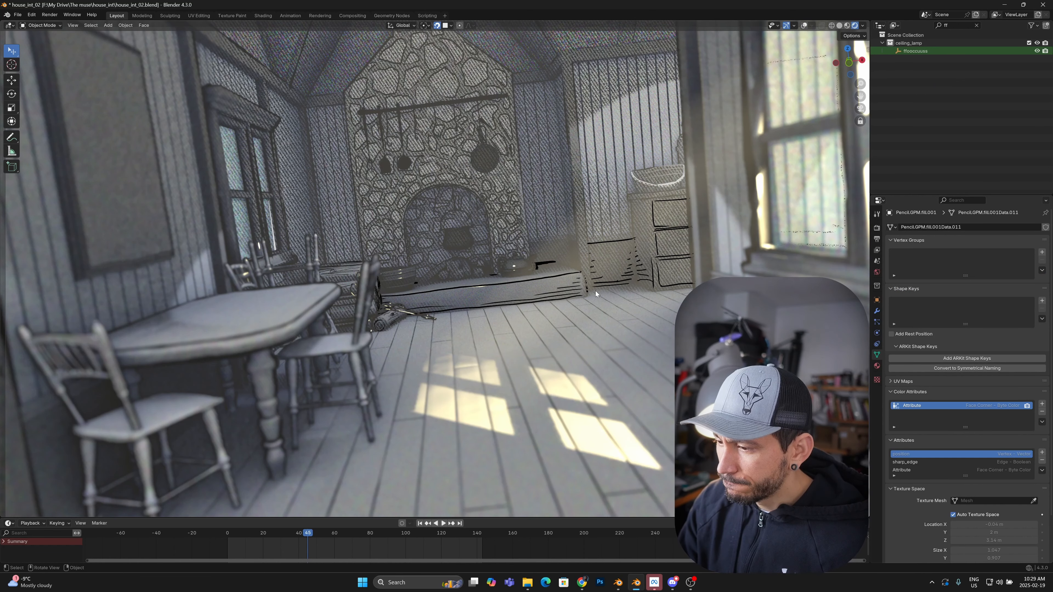
pyautogui.hotkey('alt', 'Tab')
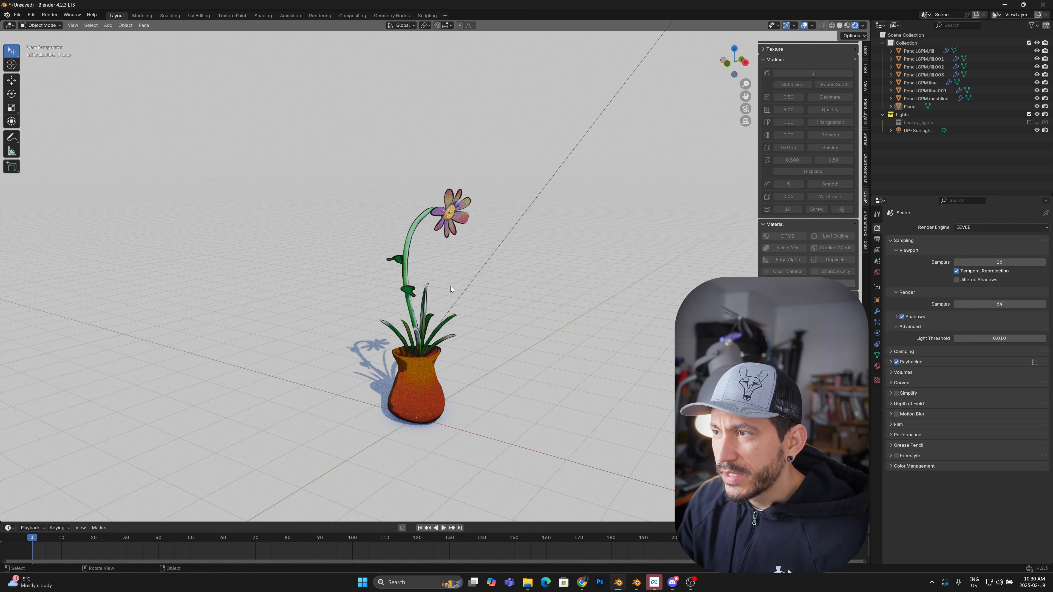
# Select the vase and set the AO color of its DPM material to black.
pyautogui.click(390, 433)
pyautogui.moveTo(381, 315); pyautogui.dragTo(419, 368, button='middle')
pyautogui.click(521, 291)
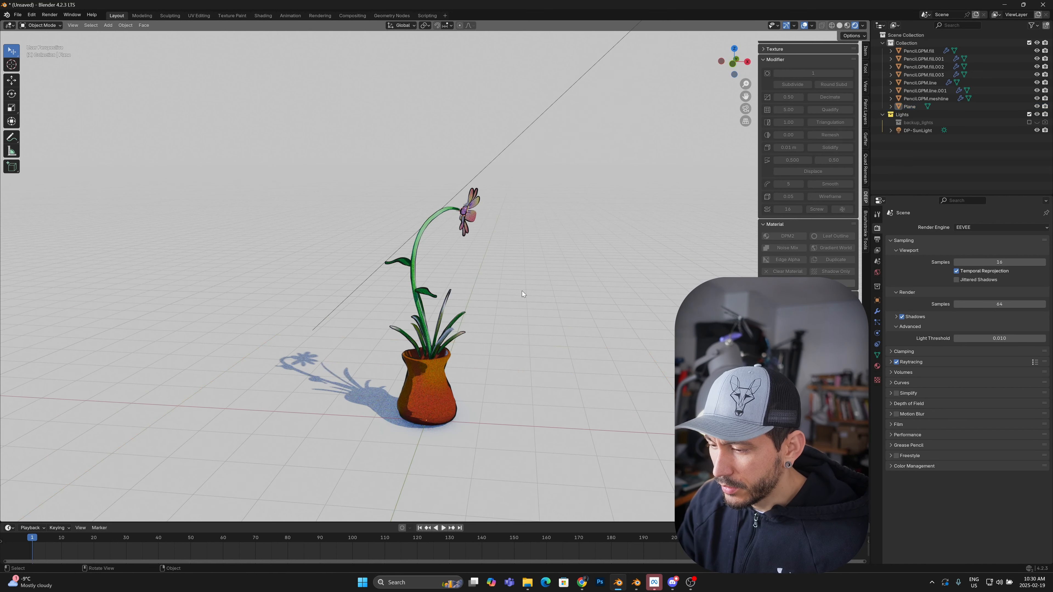
pyautogui.click(438, 401)
pyautogui.click(877, 366)
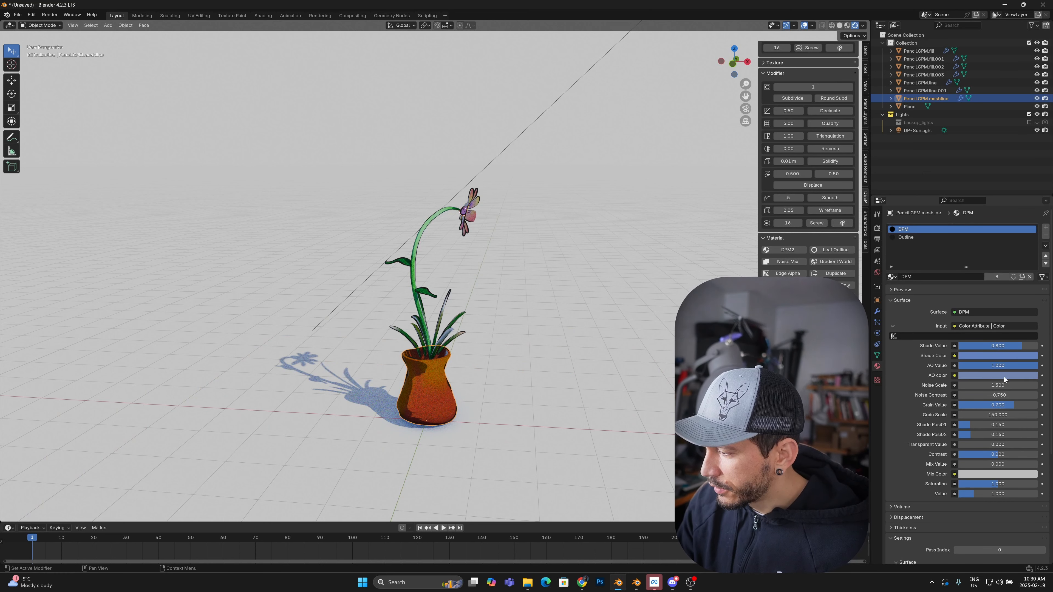
pyautogui.moveTo(1026, 374)
pyautogui.mouseDown()
pyautogui.moveTo(959, 365)
pyautogui.moveTo(1038, 366)
pyautogui.moveTo(961, 366)
pyautogui.moveTo(1026, 372)
pyautogui.mouseUp()
pyautogui.click(1026, 375)
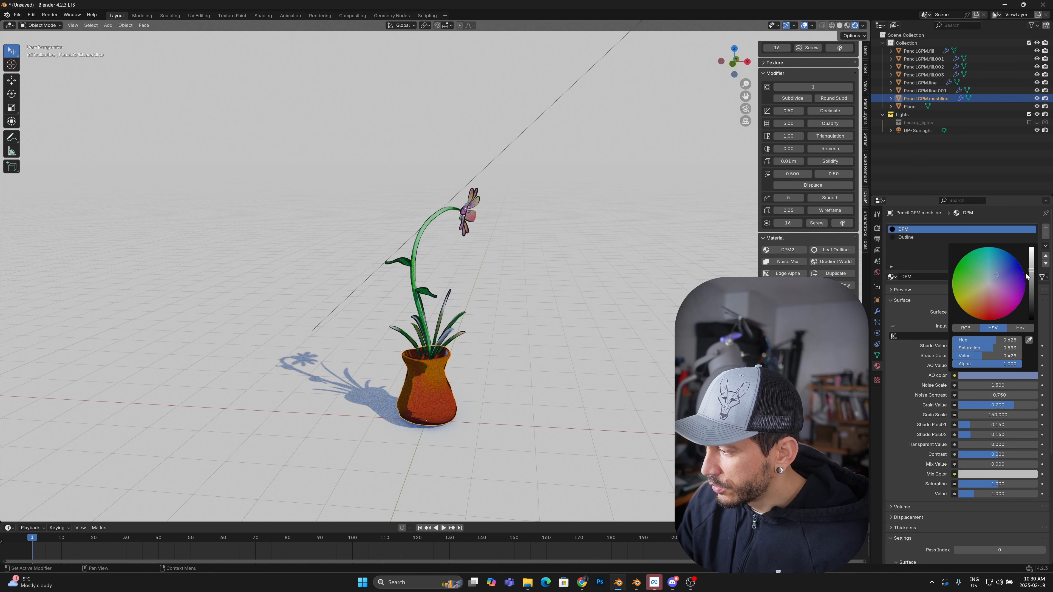
pyautogui.moveTo(1030, 270); pyautogui.dragTo(1031, 320)
# Set the DPM material's Grain Scale to -63.100, discarding trial changes to the noise settings and Contrast.
pyautogui.scroll(6, 453, 396)
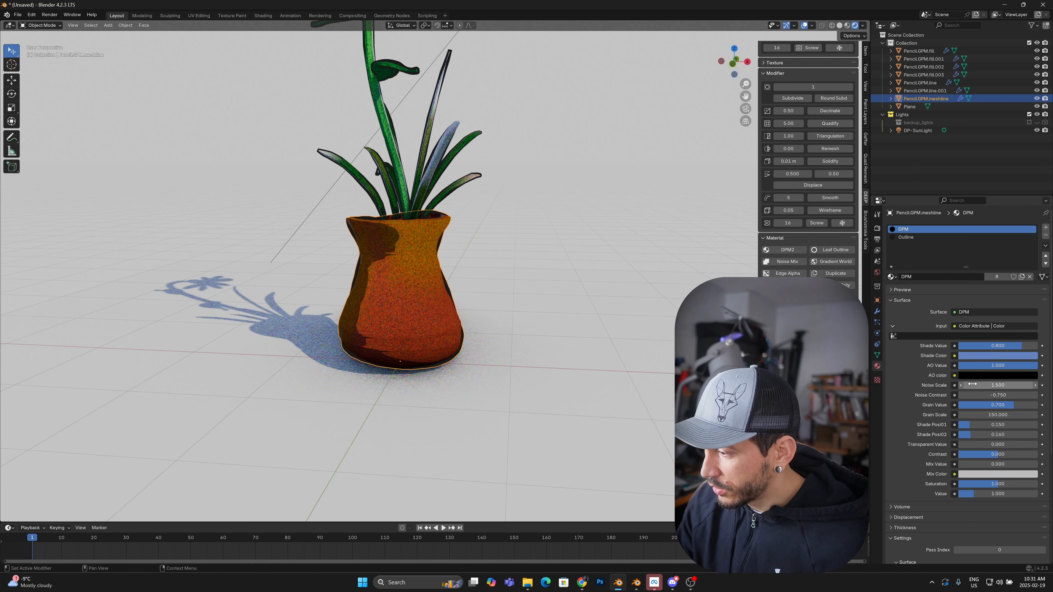
pyautogui.moveTo(990, 387); pyautogui.dragTo(960, 395)
pyautogui.hotkey('ctrl', 'z')
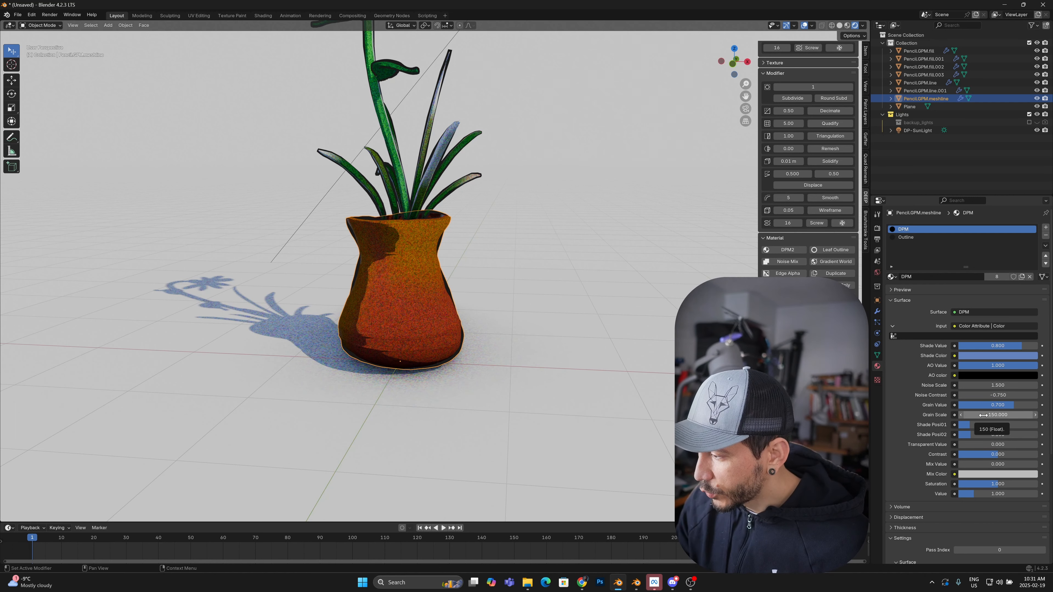
pyautogui.moveTo(984, 415); pyautogui.dragTo(863, 415)
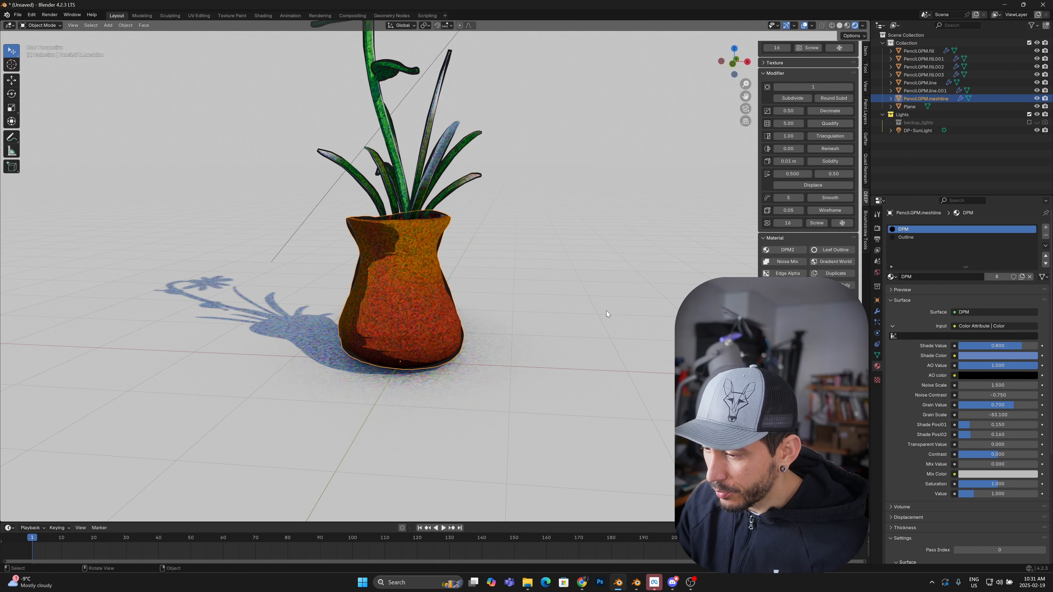
pyautogui.moveTo(994, 454); pyautogui.dragTo(968, 454)
pyautogui.rightClick(969, 454)
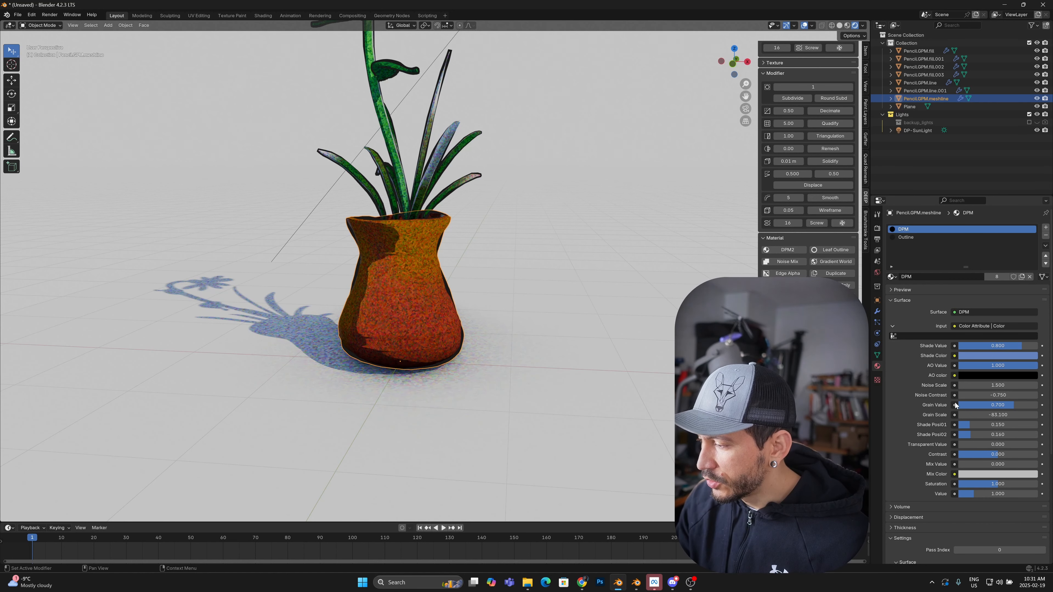
# Reduce the saturation of the DPM material's Shade Color to a muted blue, trying a fully desaturated gray first.
pyautogui.click(984, 356)
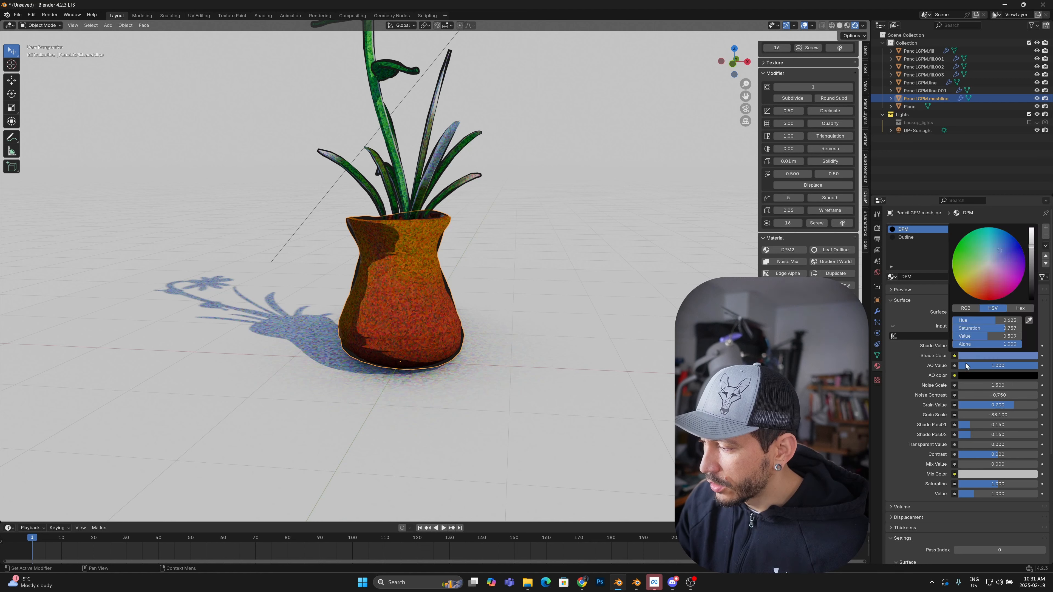
pyautogui.click(974, 358)
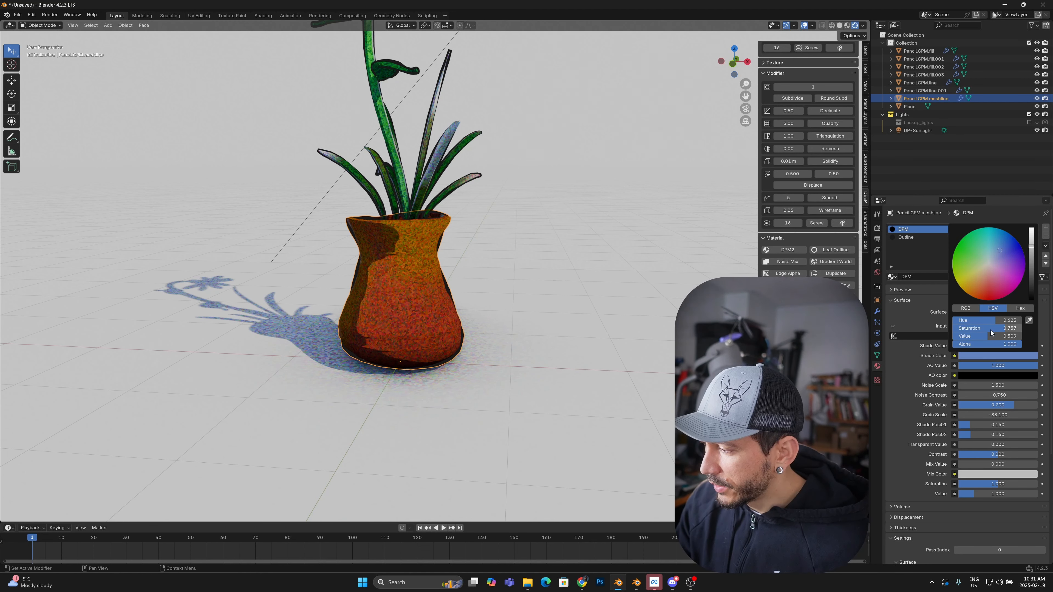
pyautogui.moveTo(1004, 328); pyautogui.dragTo(962, 328)
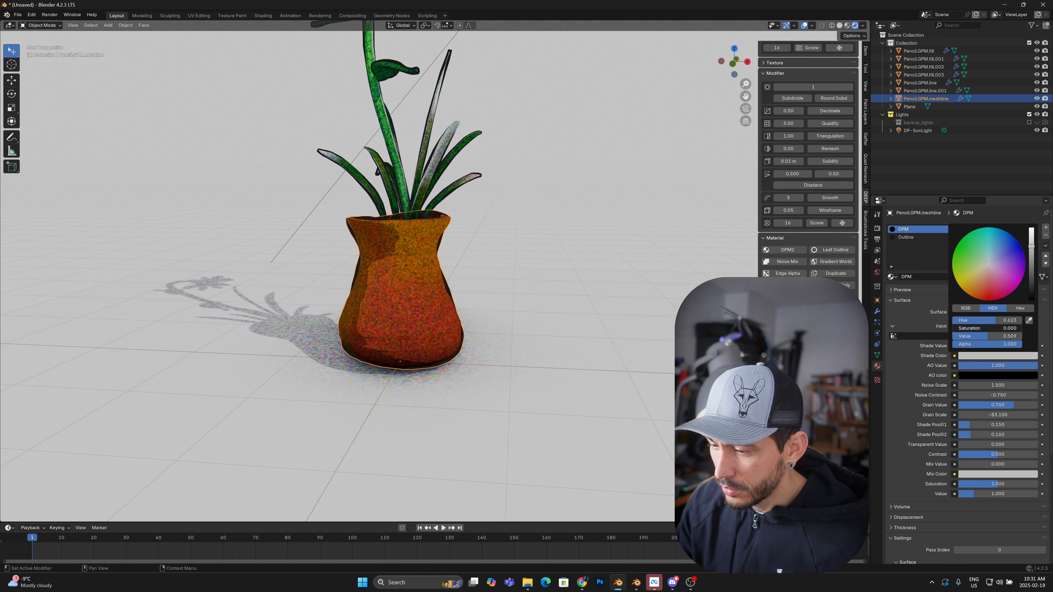
pyautogui.moveTo(954, 328); pyautogui.dragTo(996, 328)
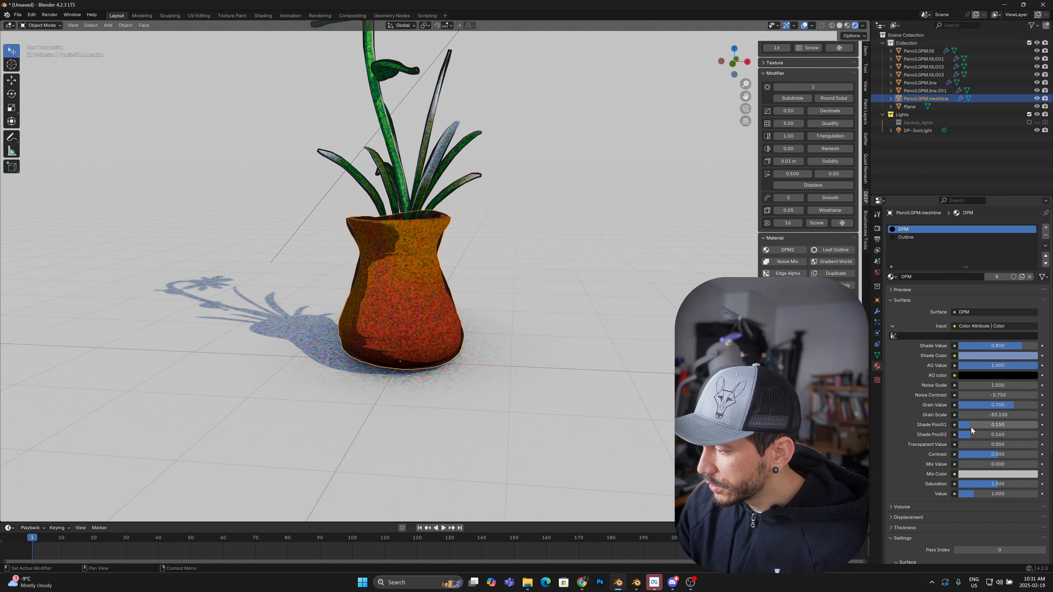
# Adjust the DPM material's shade transition by setting Shade Posi01 to 0.240 and Shade Posi02 to 0.335.
pyautogui.moveTo(971, 425)
pyautogui.mouseDown()
pyautogui.moveTo(1035, 435)
pyautogui.moveTo(960, 425)
pyautogui.moveTo(986, 435)
pyautogui.mouseUp()
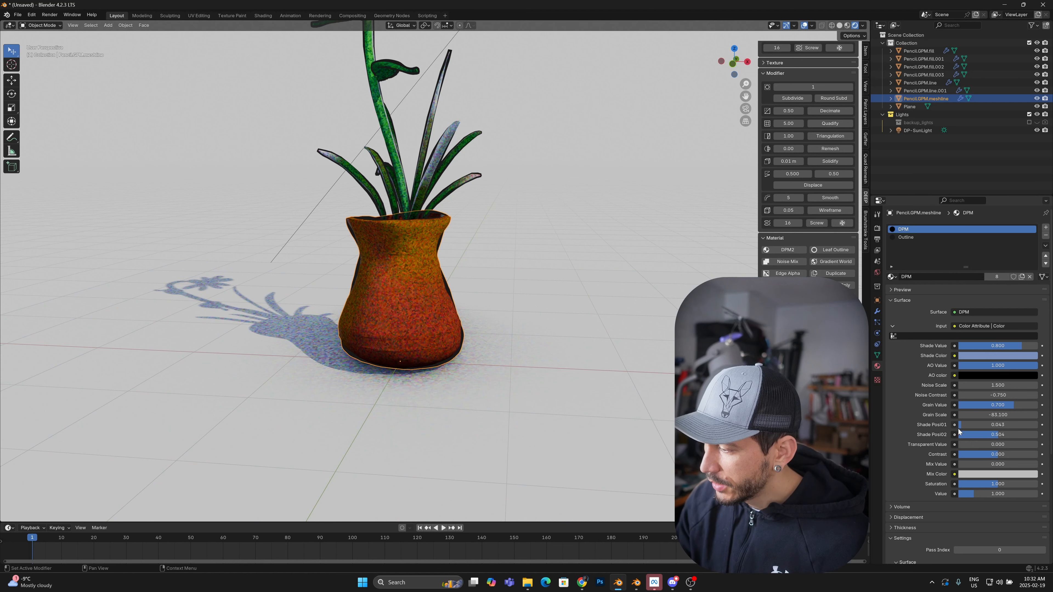
pyautogui.moveTo(964, 427); pyautogui.dragTo(980, 428)
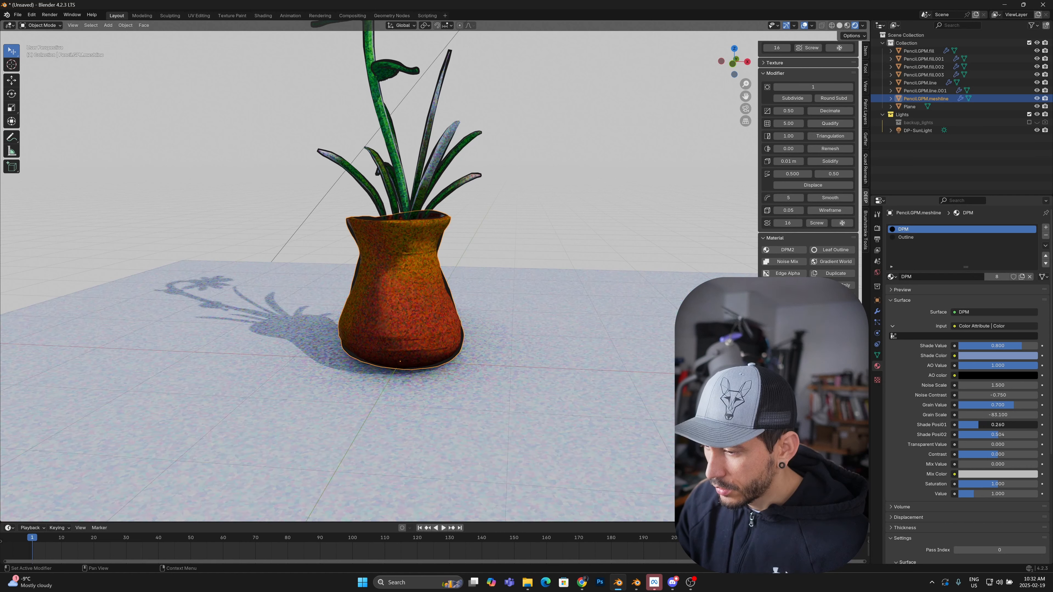
pyautogui.moveTo(998, 434); pyautogui.dragTo(982, 435)
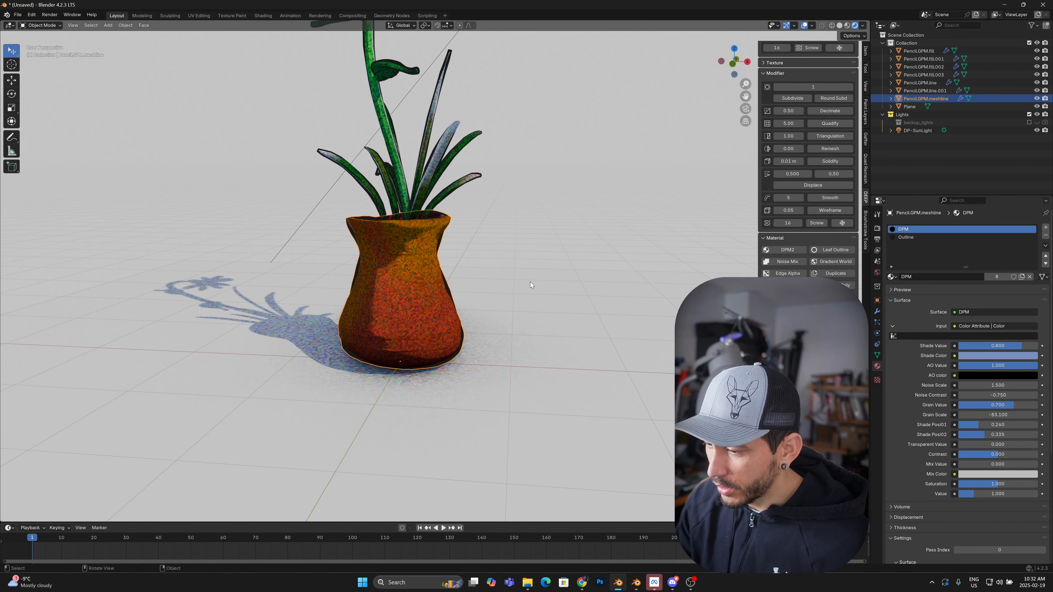
pyautogui.moveTo(383, 371); pyautogui.dragTo(520, 319, button='middle')
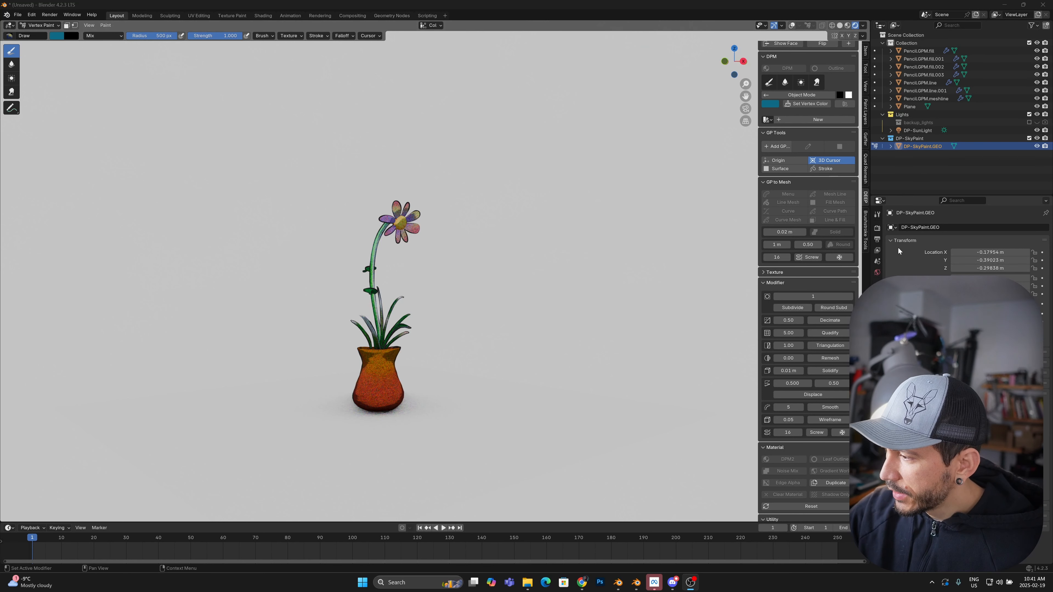
# Vertex-paint soft teal-blue patches on the Sky Paint backdrop behind and around the flower head with the 500 px brush.
pyautogui.click(816, 283)
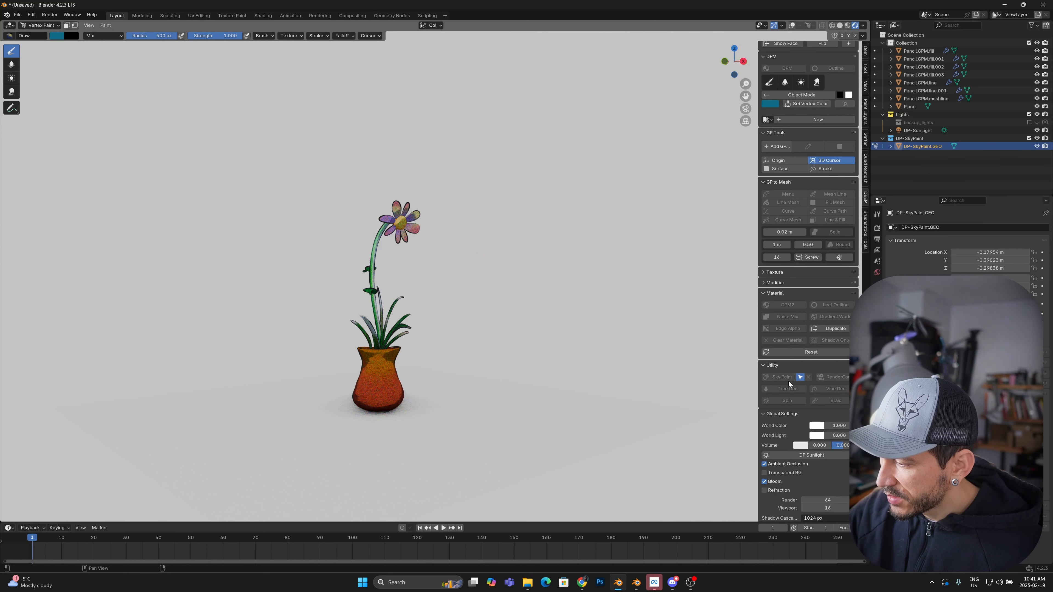
pyautogui.click(377, 231)
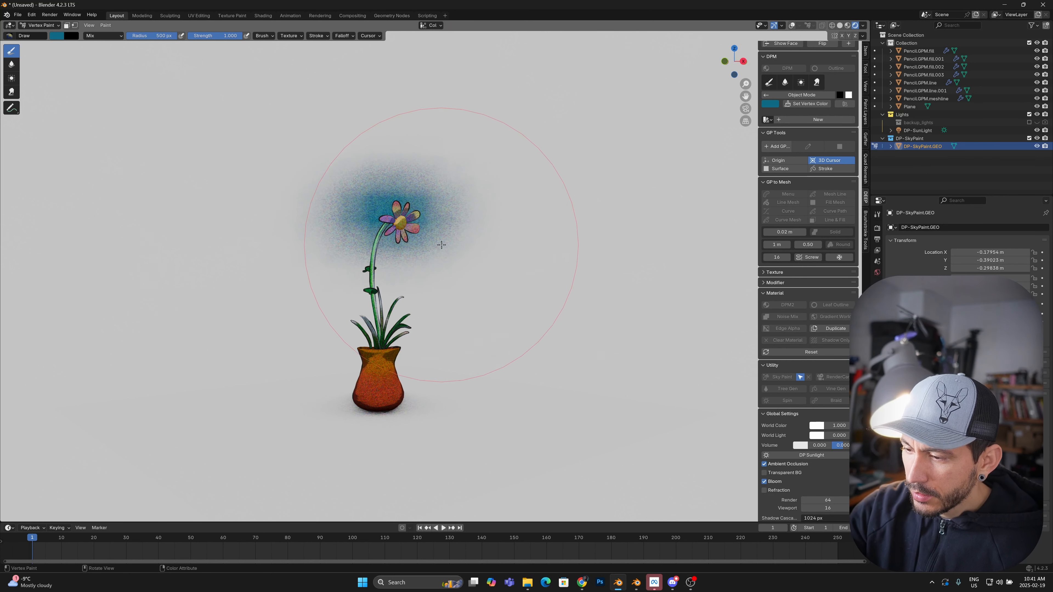
pyautogui.moveTo(442, 244); pyautogui.dragTo(423, 285)
pyautogui.click(338, 176)
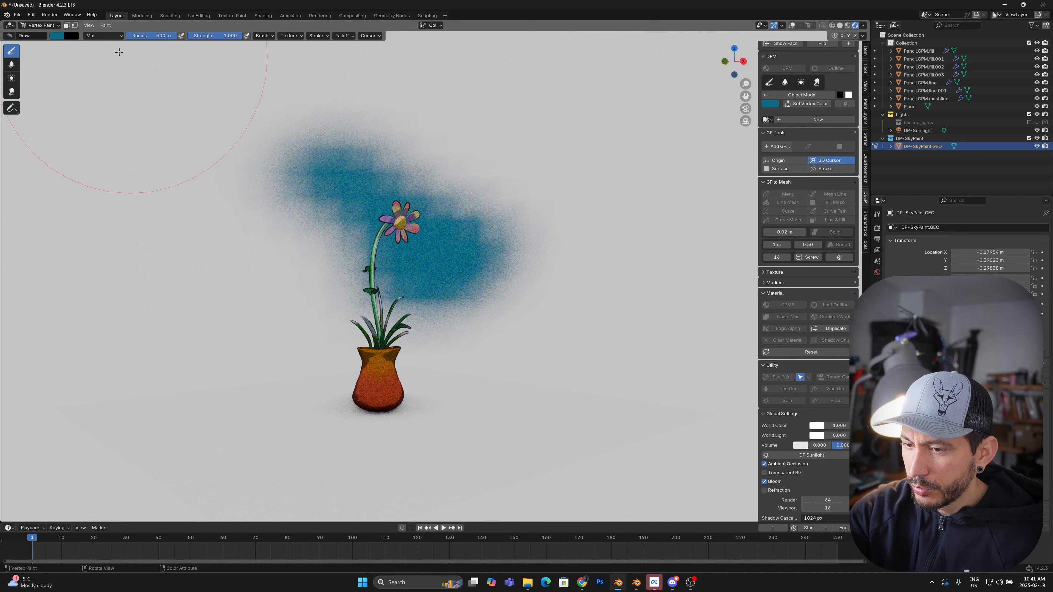
# Brighten the brush color to a lighter sky blue and paint broad soft strokes across the backdrop around and above the flower.
pyautogui.click(56, 38)
pyautogui.moveTo(132, 78); pyautogui.dragTo(132, 55)
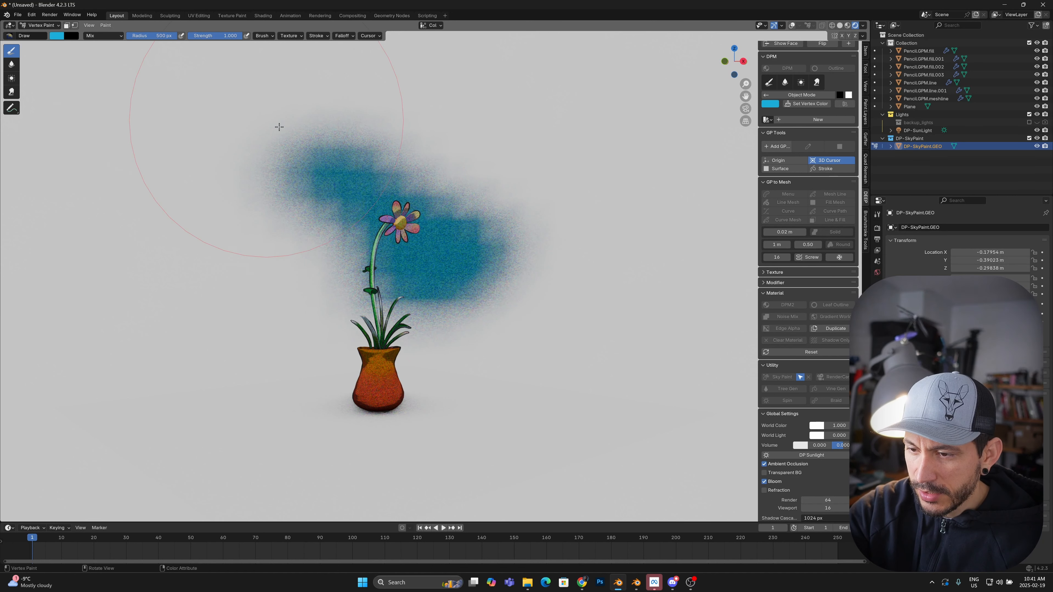
pyautogui.click(424, 197)
pyautogui.moveTo(422, 196)
pyautogui.mouseDown()
pyautogui.moveTo(503, 165)
pyautogui.moveTo(571, 113)
pyautogui.moveTo(401, 133)
pyautogui.moveTo(301, 176)
pyautogui.moveTo(388, 306)
pyautogui.moveTo(537, 225)
pyautogui.moveTo(469, 177)
pyautogui.moveTo(513, 94)
pyautogui.moveTo(447, 184)
pyautogui.moveTo(568, 162)
pyautogui.moveTo(591, 216)
pyautogui.moveTo(557, 327)
pyautogui.mouseUp()
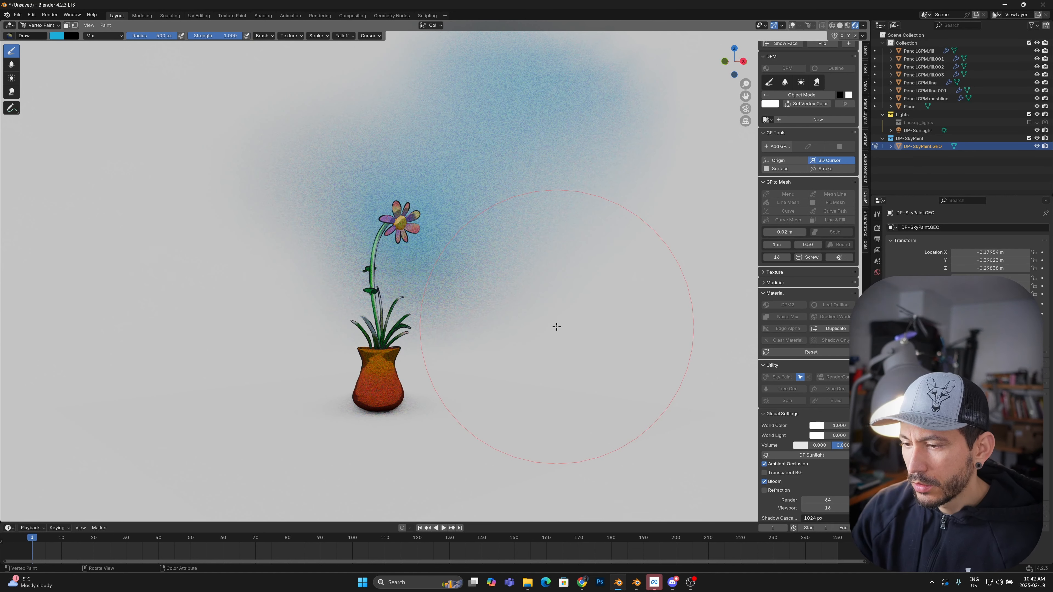